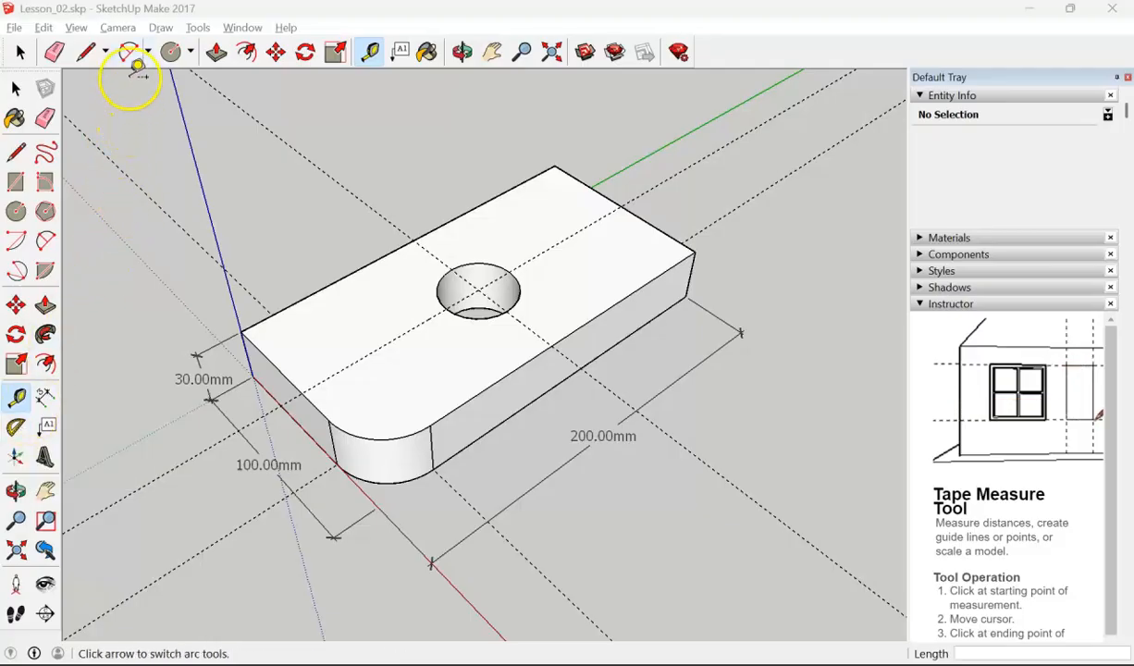
# Switch the camera to the standard Top view and use parallel projection
pyautogui.click(120, 27)
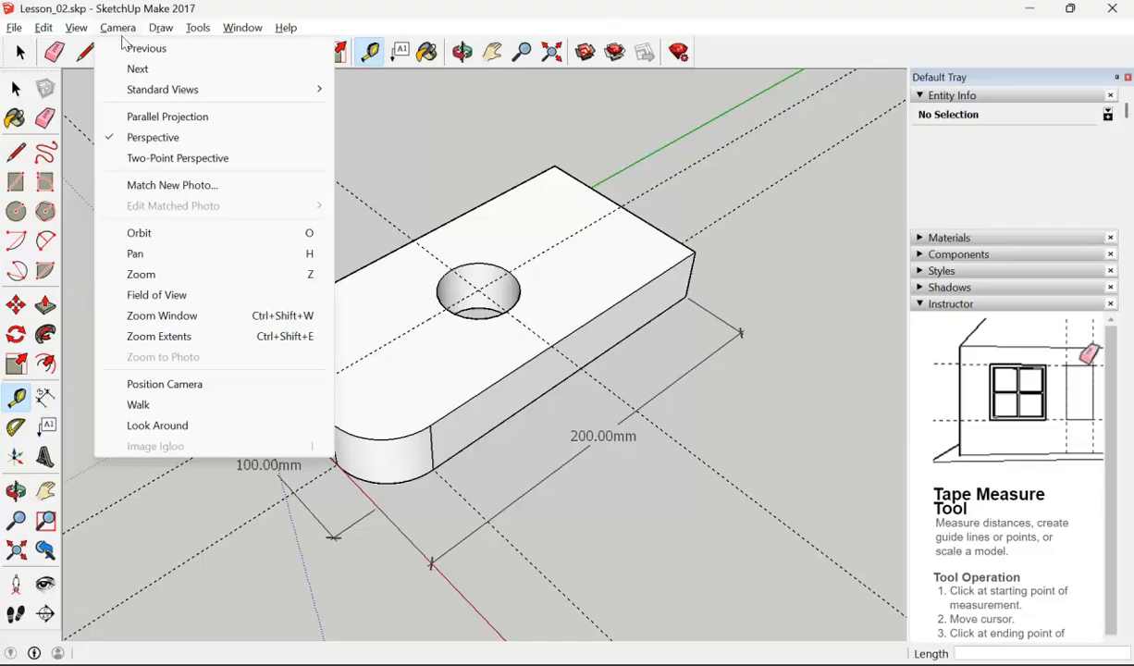
pyautogui.moveTo(151, 93)
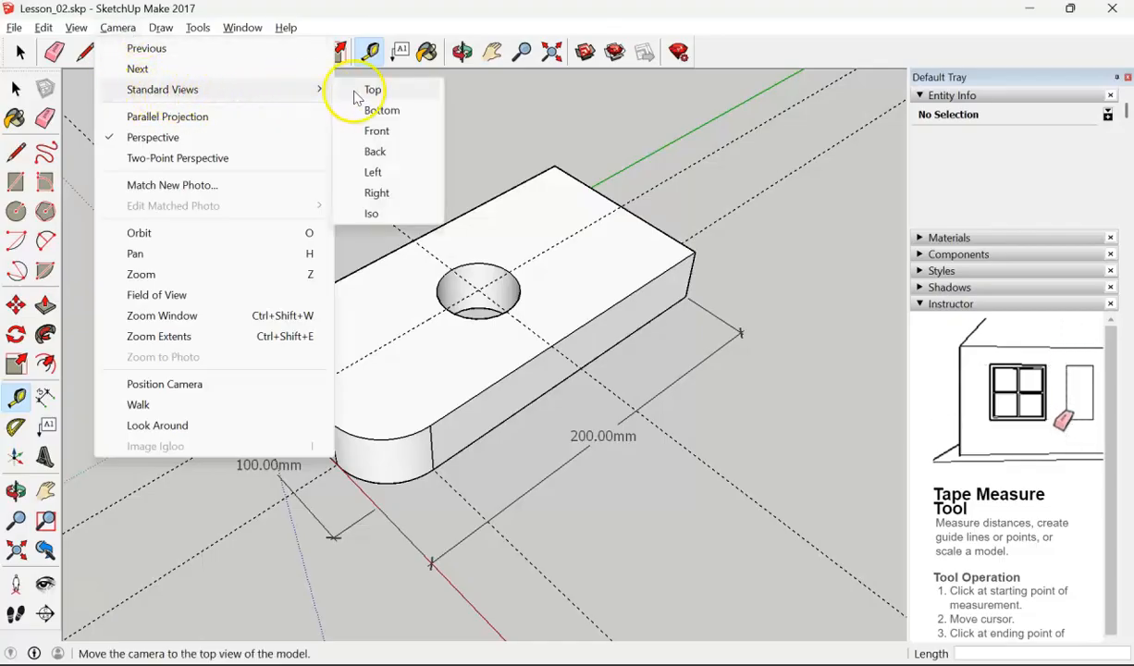
pyautogui.moveTo(159, 31)
pyautogui.moveTo(120, 30)
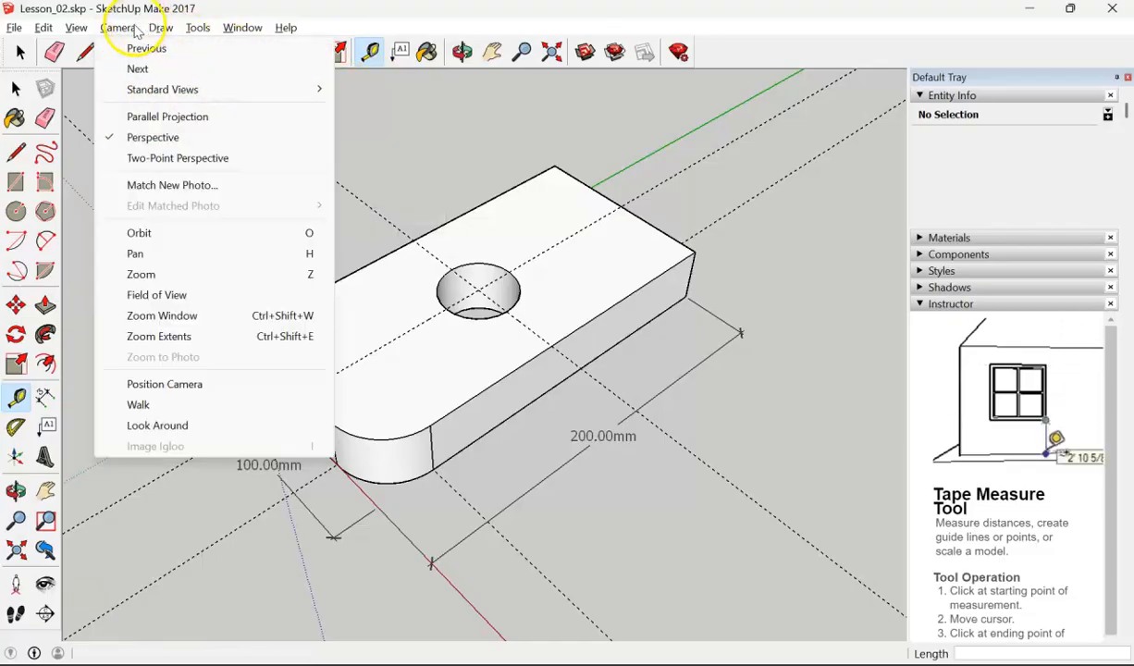
pyautogui.click(373, 91)
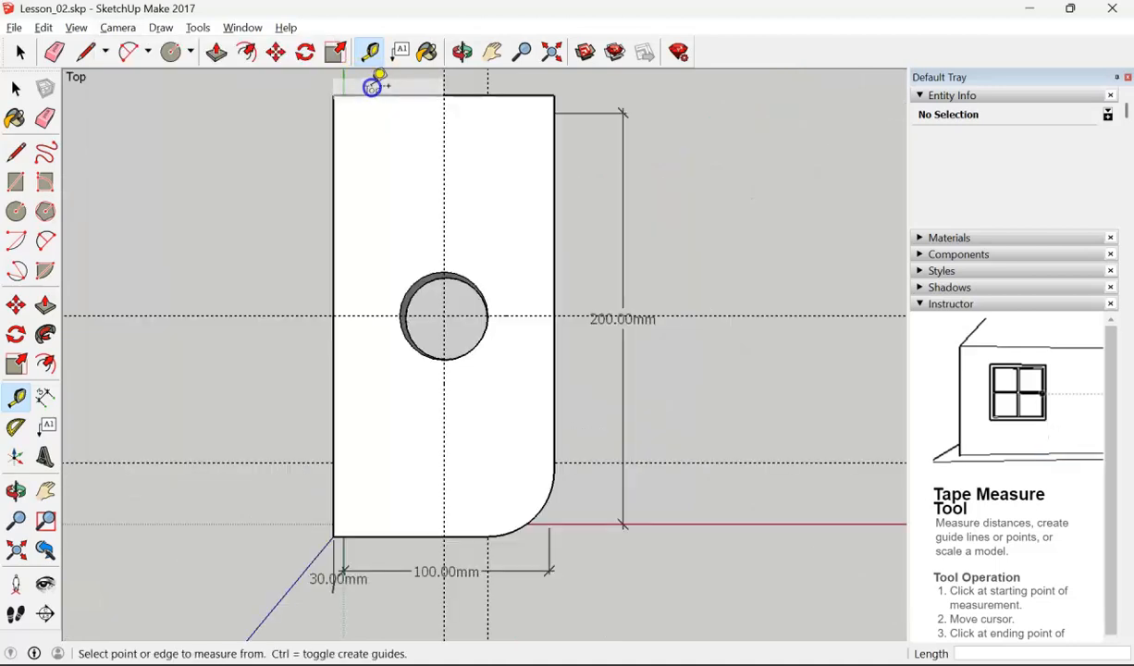
pyautogui.click(117, 28)
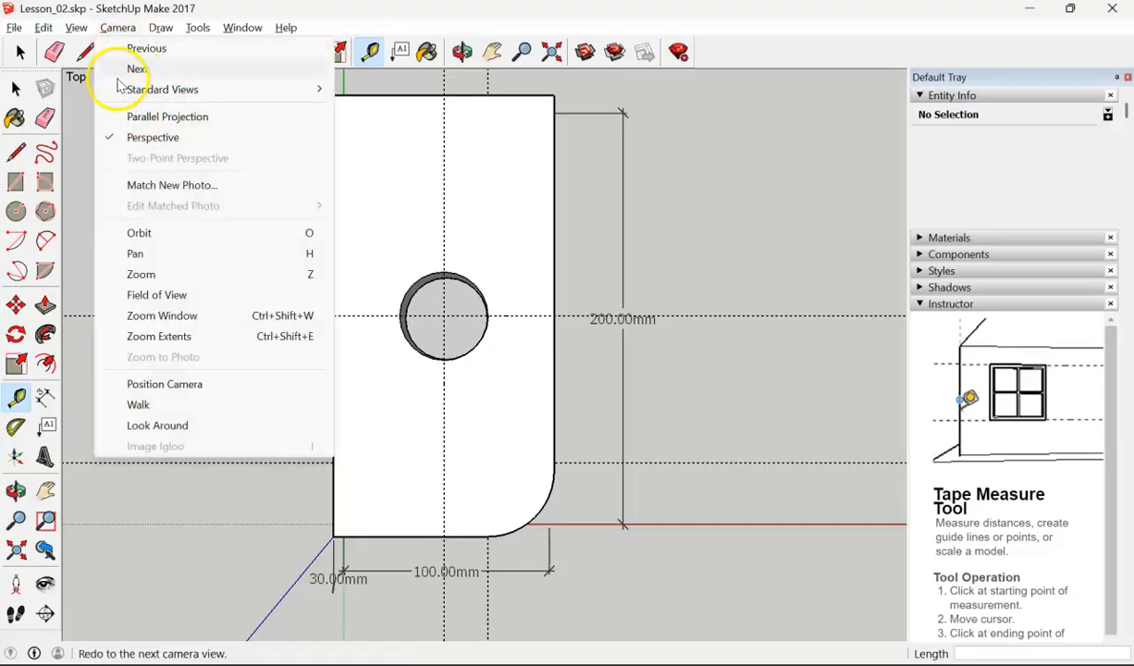
pyautogui.click(135, 118)
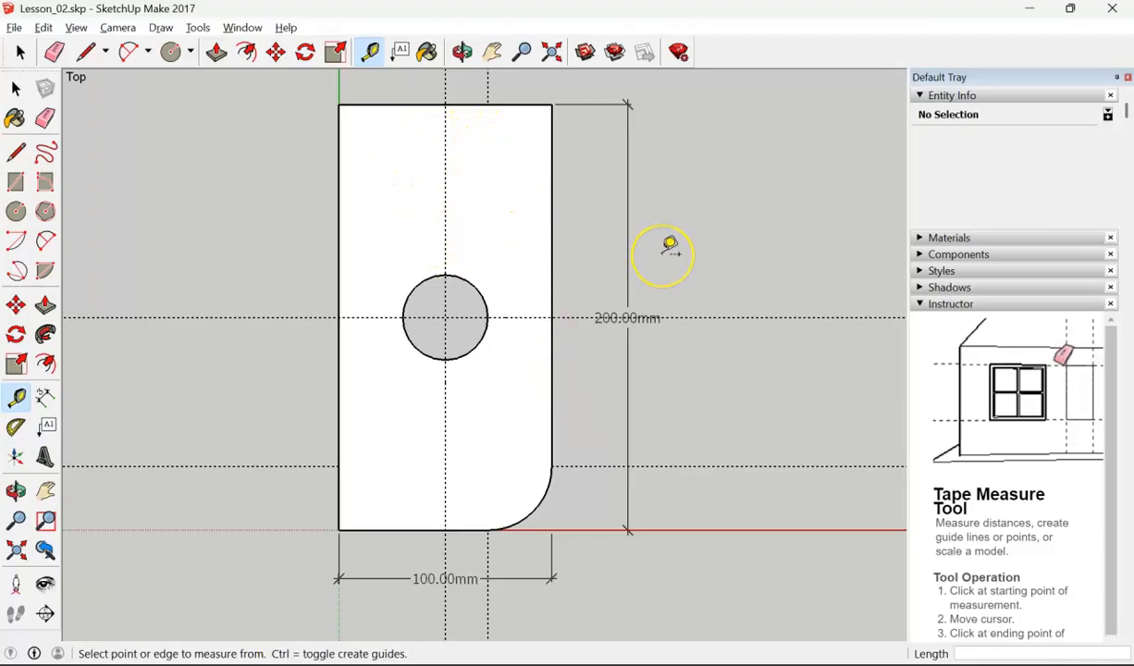
# Capture the dimensioned top view of the plate as a screenshot and paste it onto the Protractor page in OneNote
pyautogui.press('super+shift+s')
pyautogui.moveTo(309, 89); pyautogui.dragTo(663, 623)
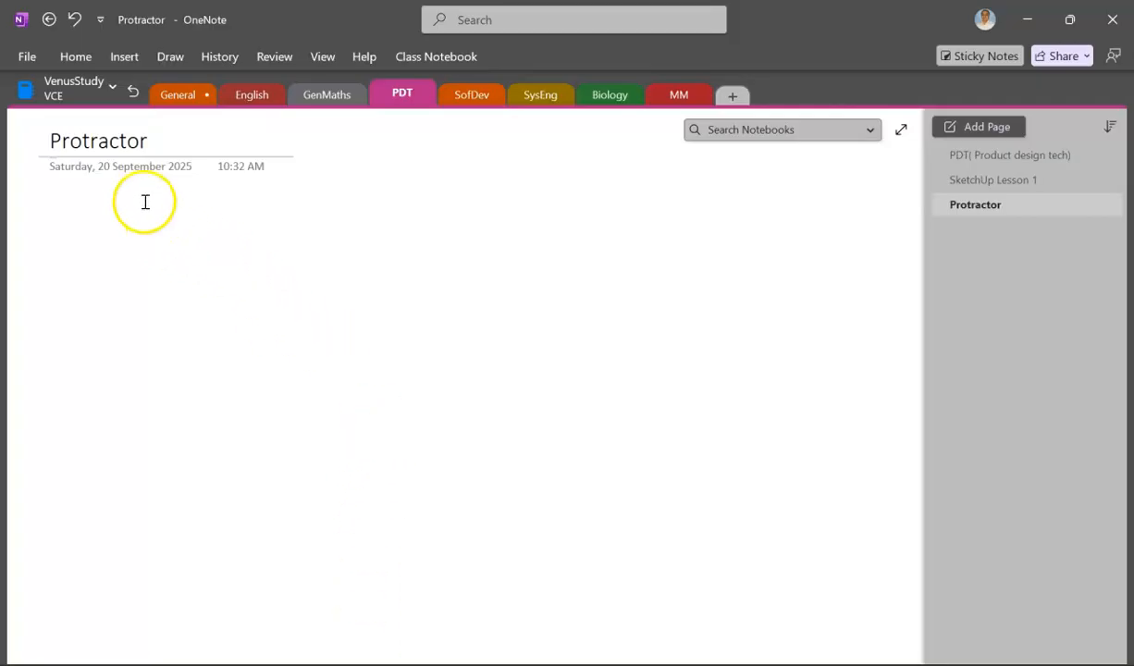
pyautogui.click(145, 201)
pyautogui.hotkey('ctrl', 'v')
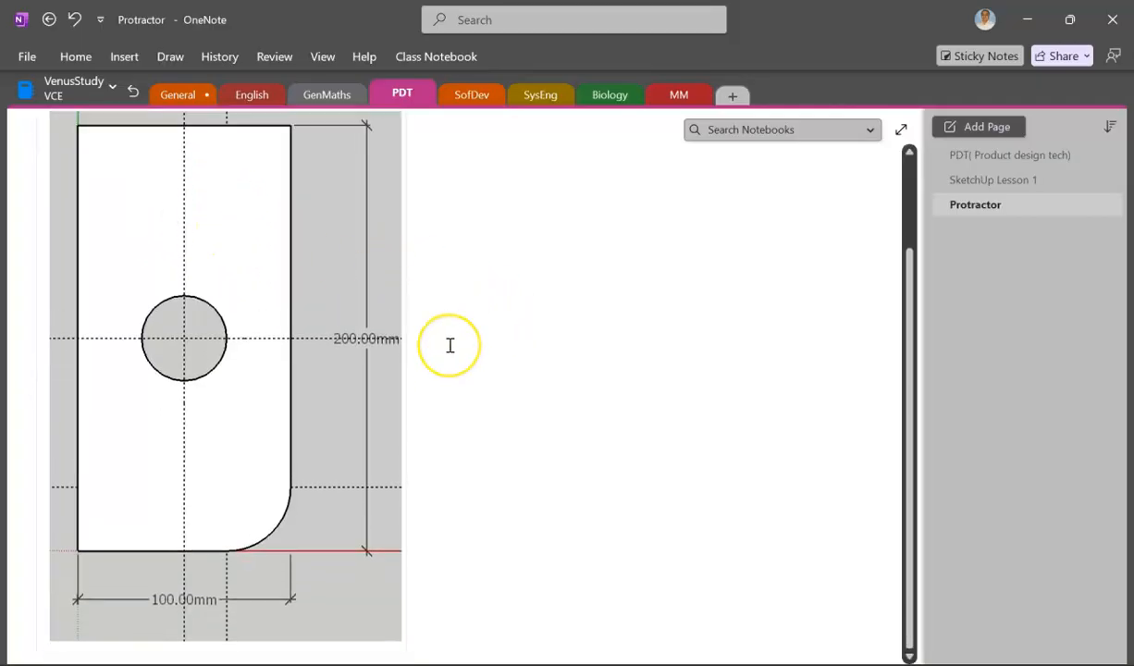
pyautogui.scroll(1, 450, 345)
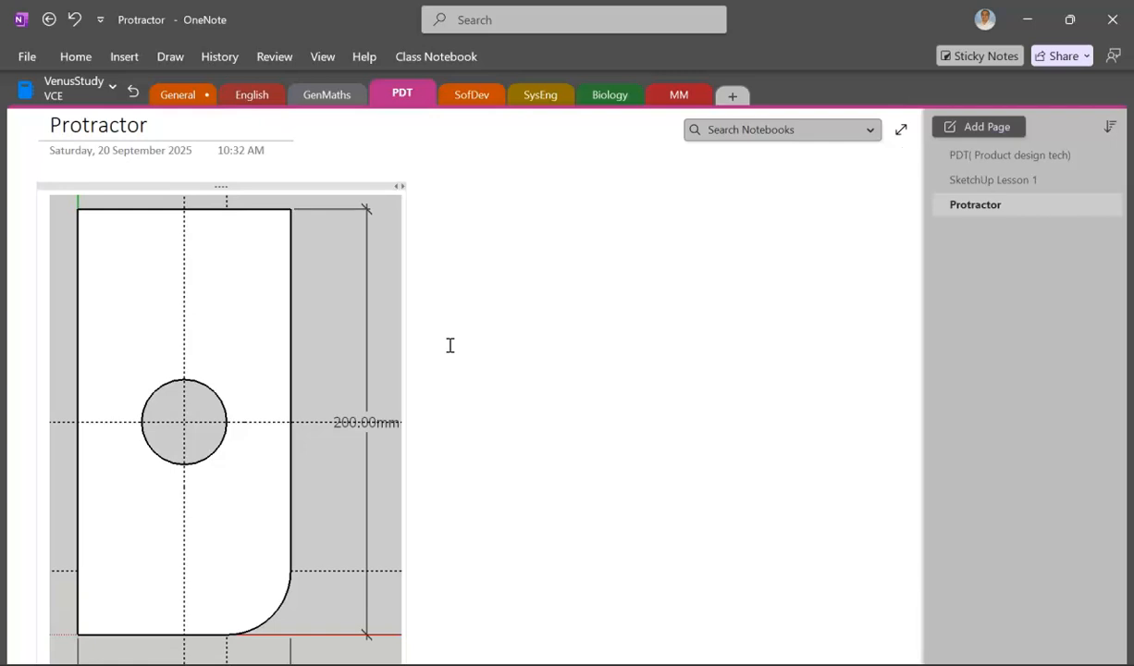
pyautogui.click(449, 345)
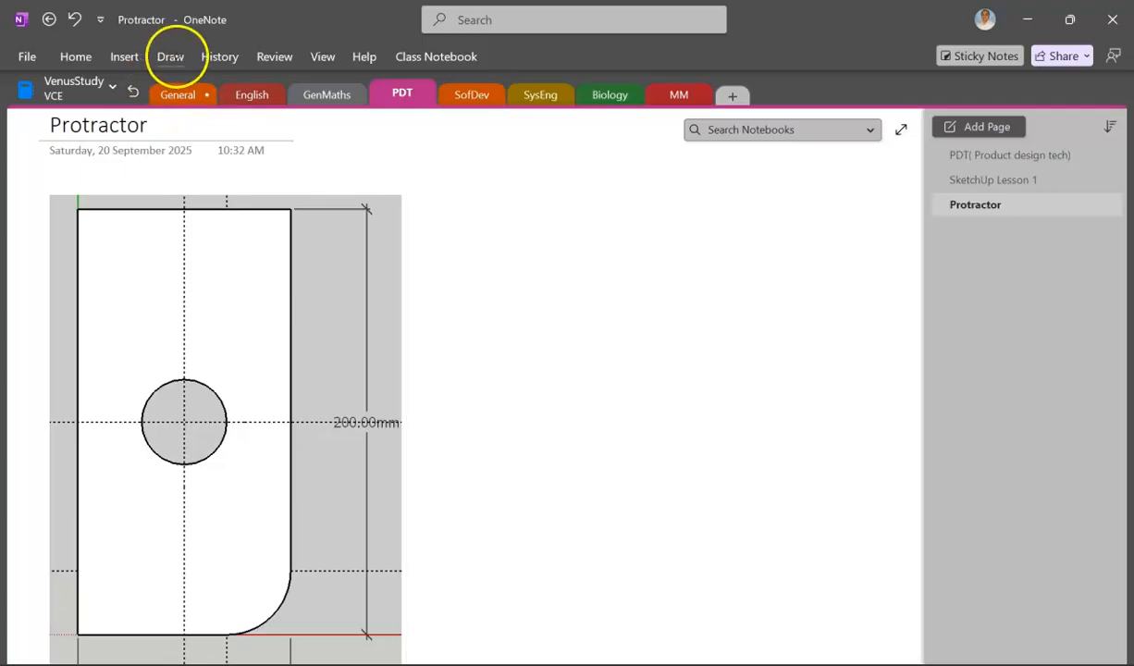
# Annotate the pasted plate in magenta with a 20mm offset in from its upper-right corner and a 30mm offset down its left edge
pyautogui.click(170, 56)
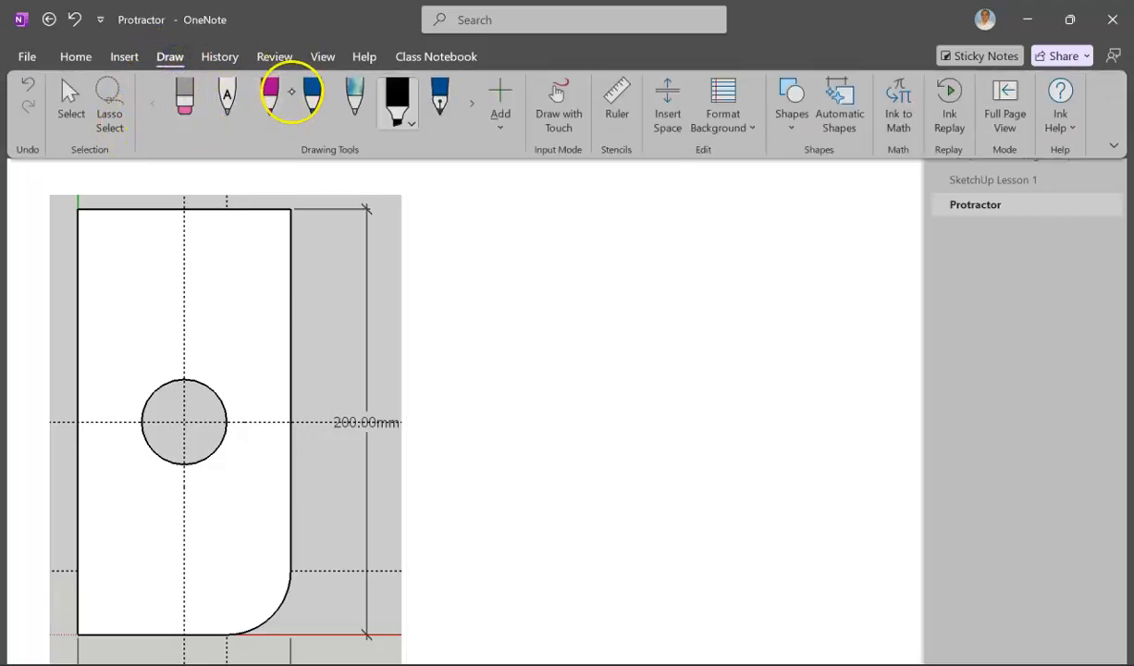
pyautogui.click(269, 97)
pyautogui.click(254, 155)
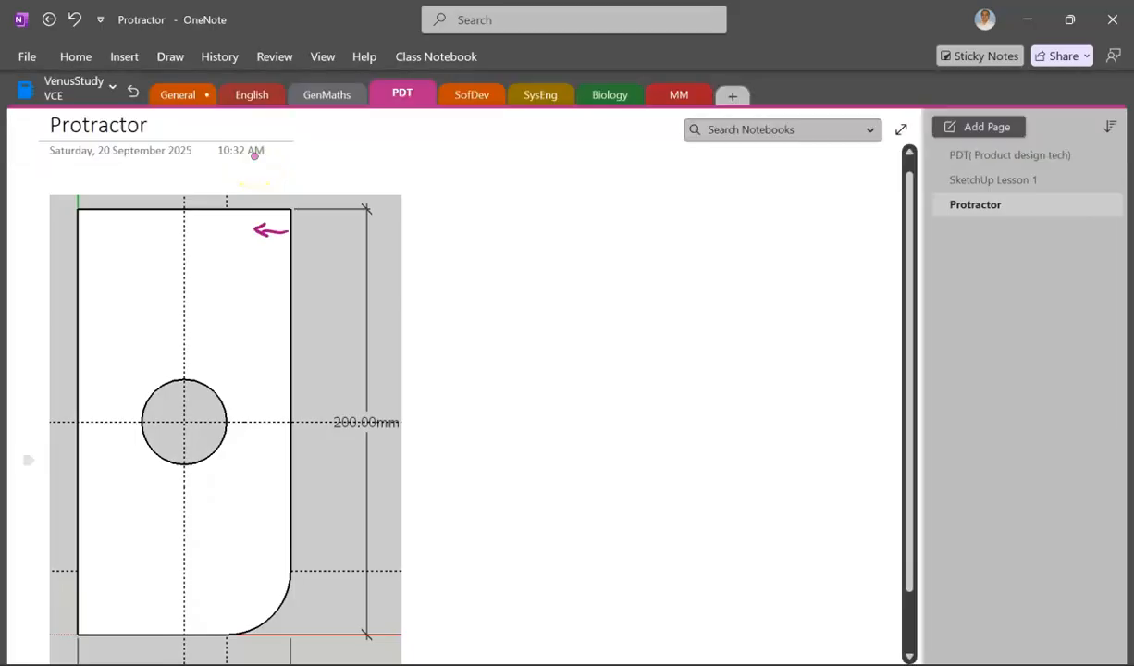
pyautogui.moveTo(244, 206); pyautogui.dragTo(243, 217)
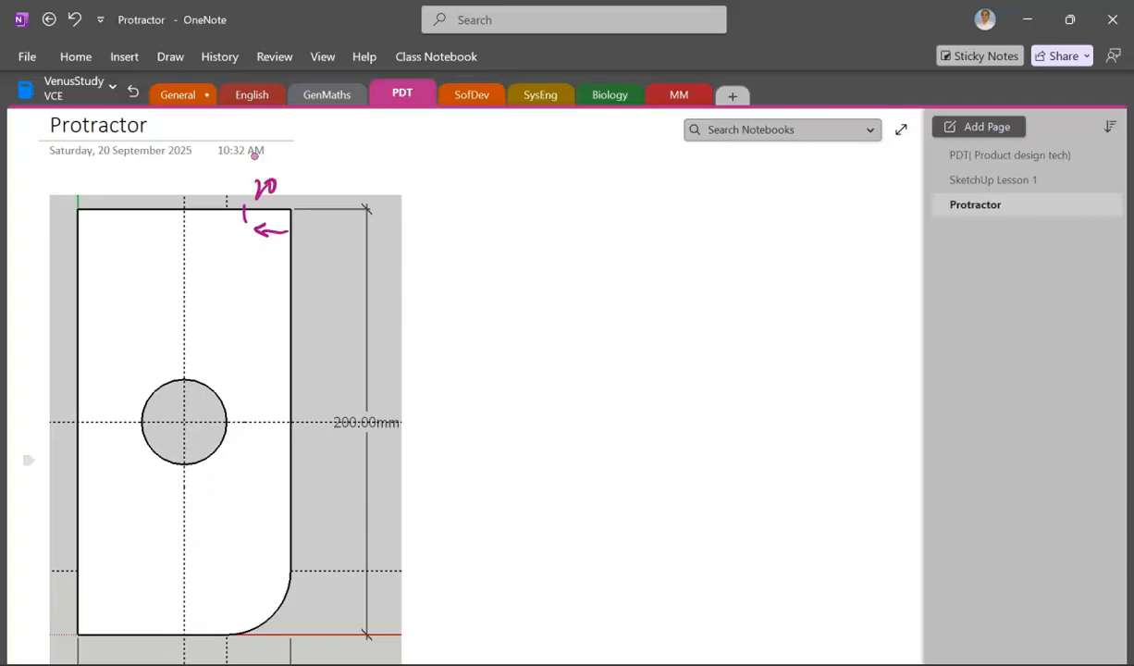
pyautogui.moveTo(283, 182); pyautogui.dragTo(298, 177)
pyautogui.click(79, 20)
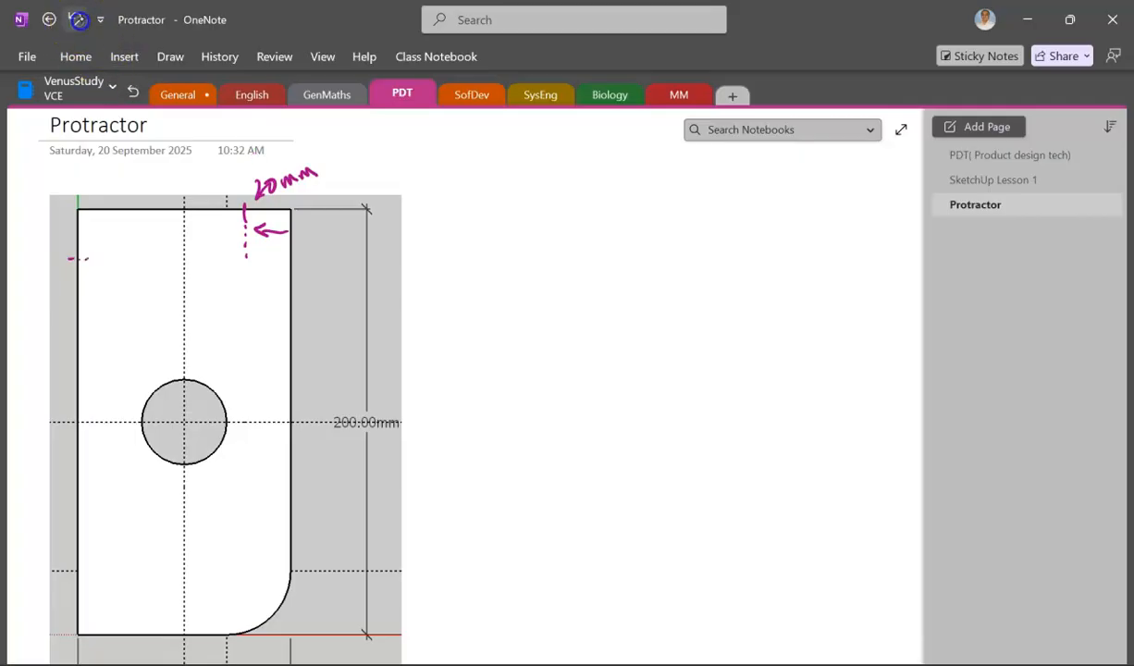
pyautogui.click(80, 21)
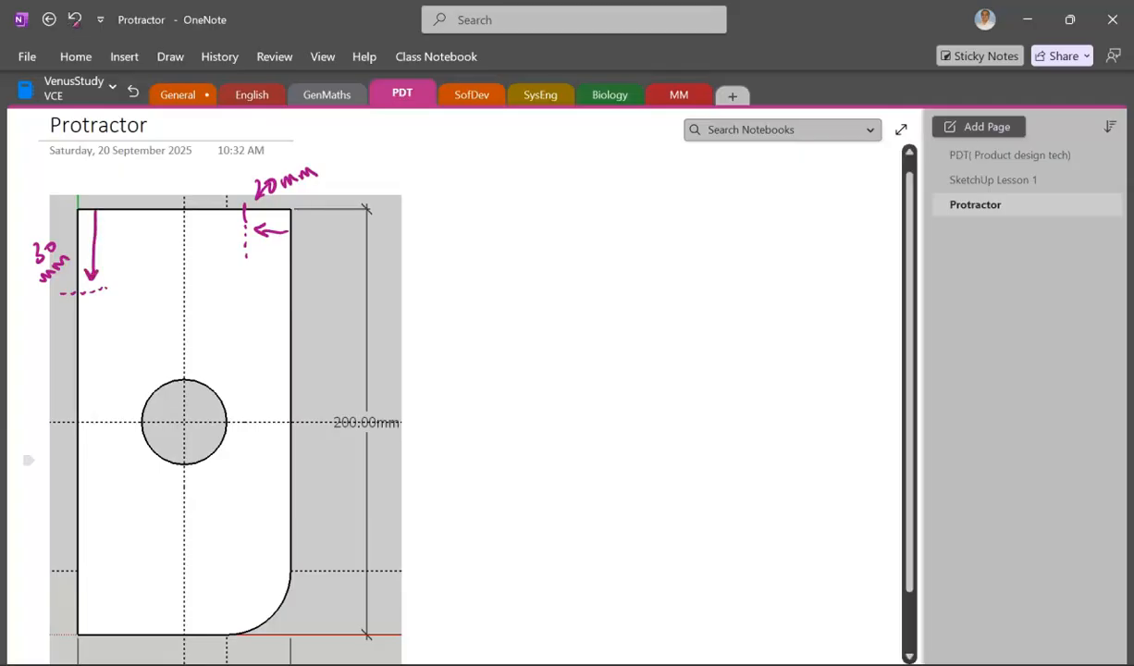
# Change the pen colour to pink and sketch a sloped line joining the 30mm and 20mm marks
pyautogui.click(170, 57)
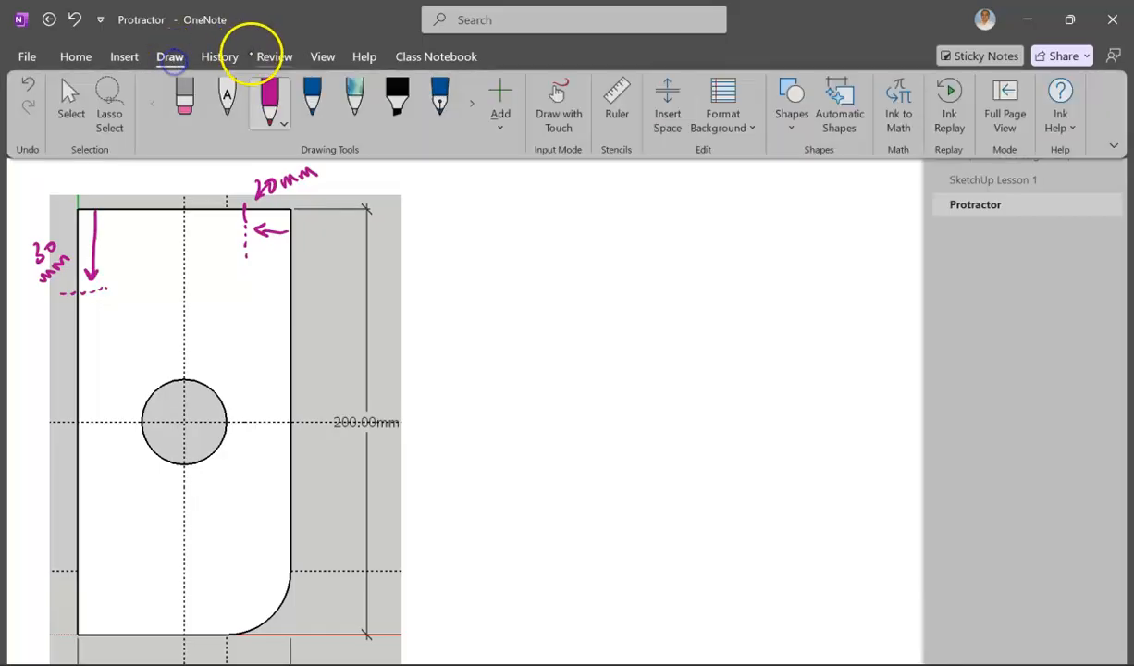
pyautogui.click(268, 121)
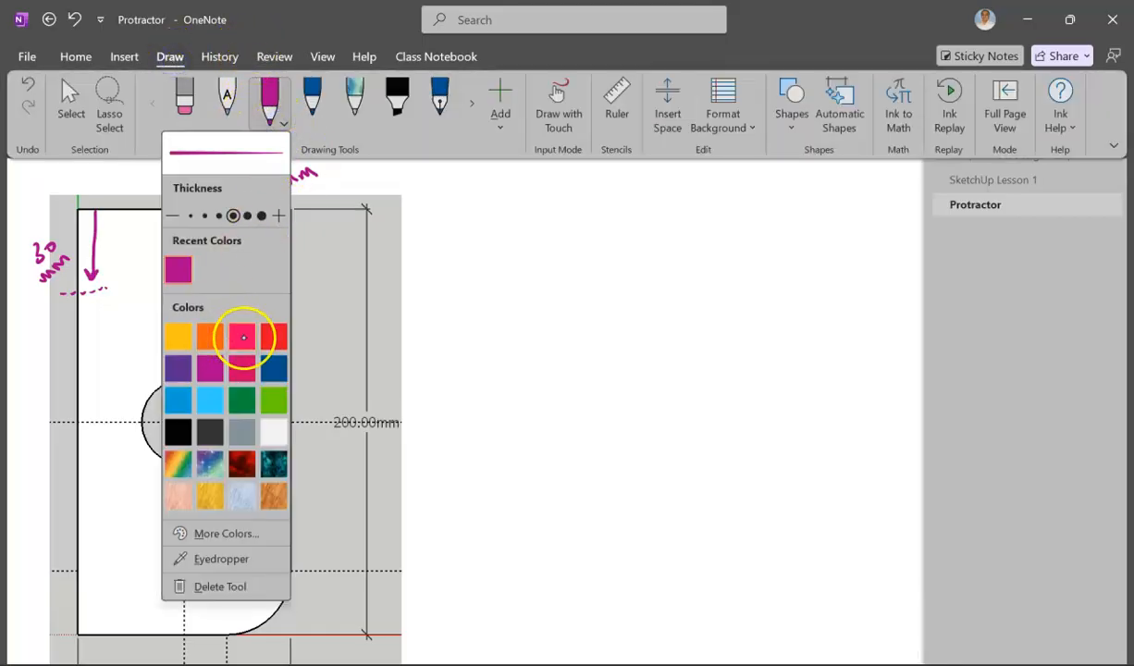
pyautogui.click(83, 292)
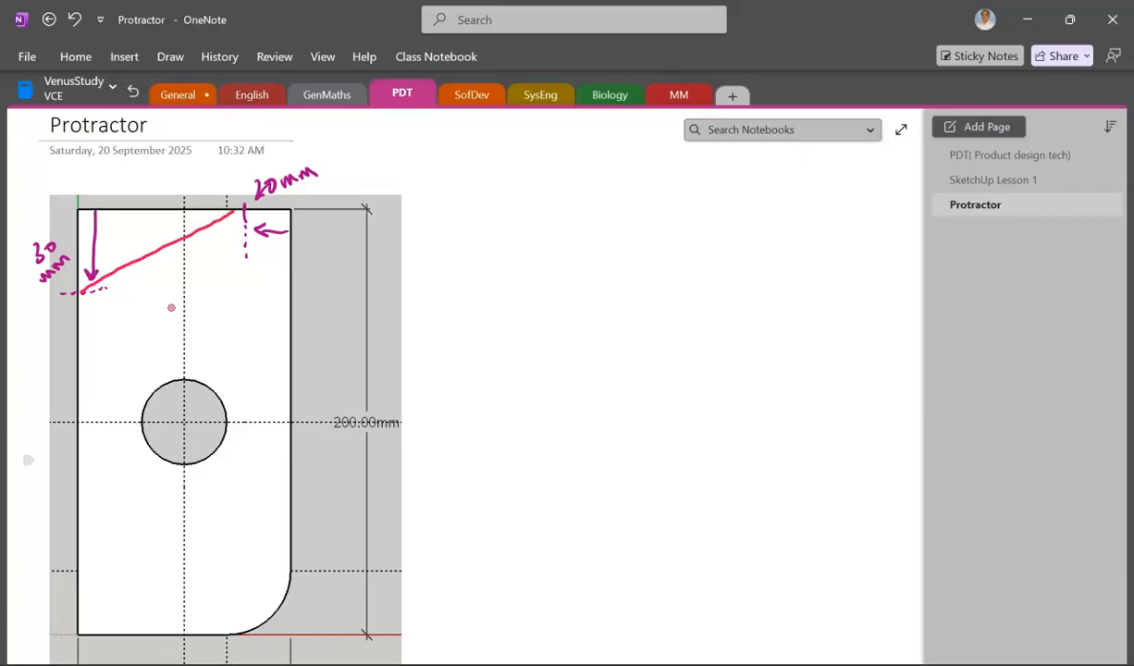
# In orange ink, hatch the corner area above the sloped line and circle the 20mm and 30mm notes
pyautogui.click(170, 56)
pyautogui.click(283, 122)
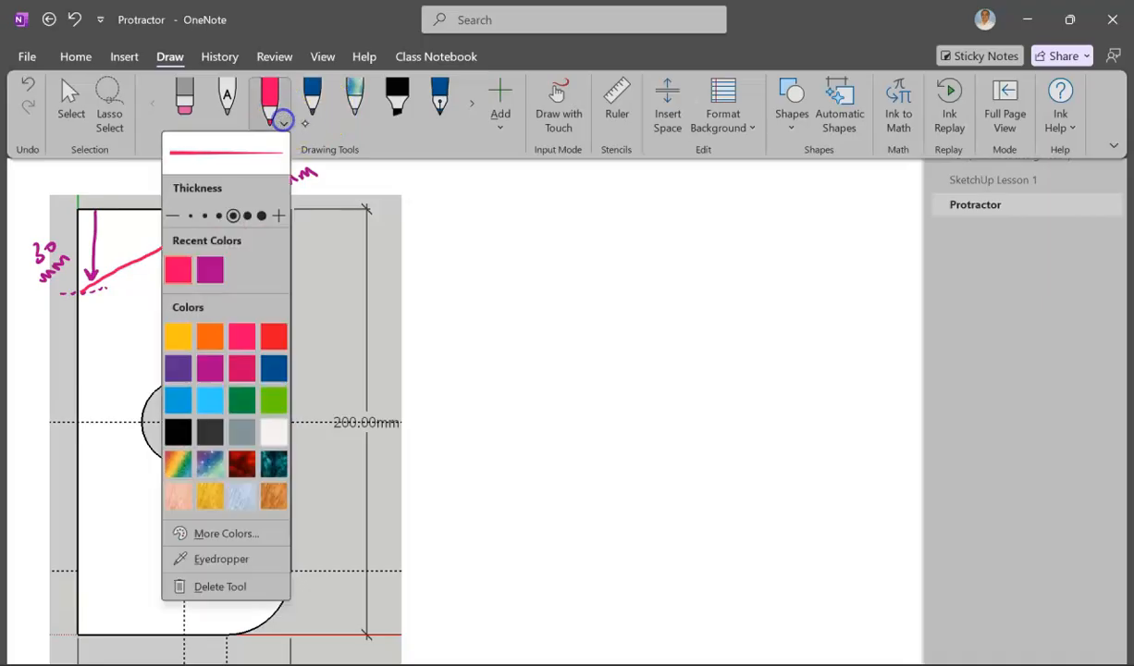
pyautogui.click(218, 335)
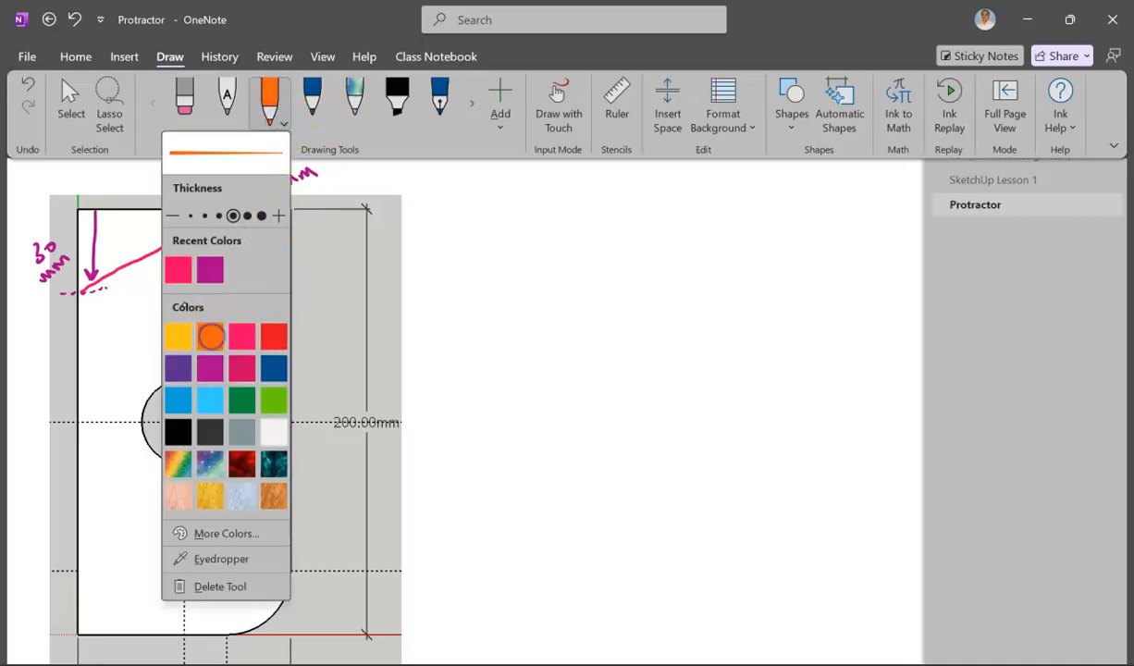
pyautogui.moveTo(77, 274)
pyautogui.mouseDown()
pyautogui.moveTo(91, 281)
pyautogui.moveTo(79, 256)
pyautogui.mouseUp()
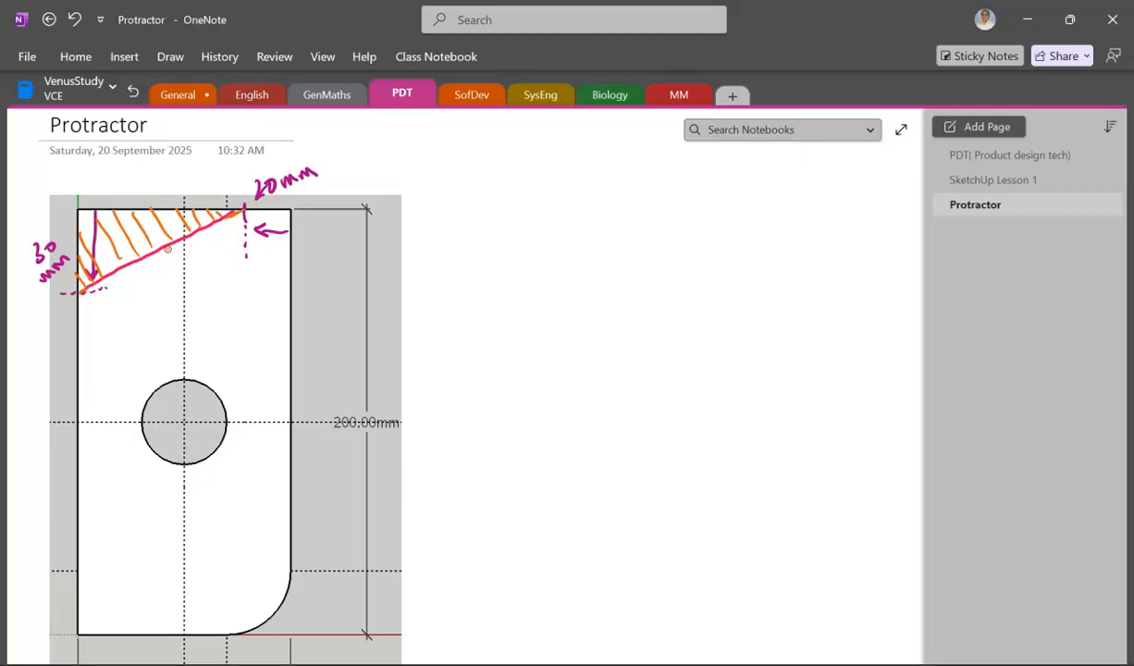
pyautogui.moveTo(282, 151)
pyautogui.mouseDown()
pyautogui.moveTo(257, 190)
pyautogui.moveTo(312, 155)
pyautogui.mouseUp()
pyautogui.moveTo(27, 220)
pyautogui.mouseDown()
pyautogui.moveTo(33, 209)
pyautogui.moveTo(7, 263)
pyautogui.mouseUp()
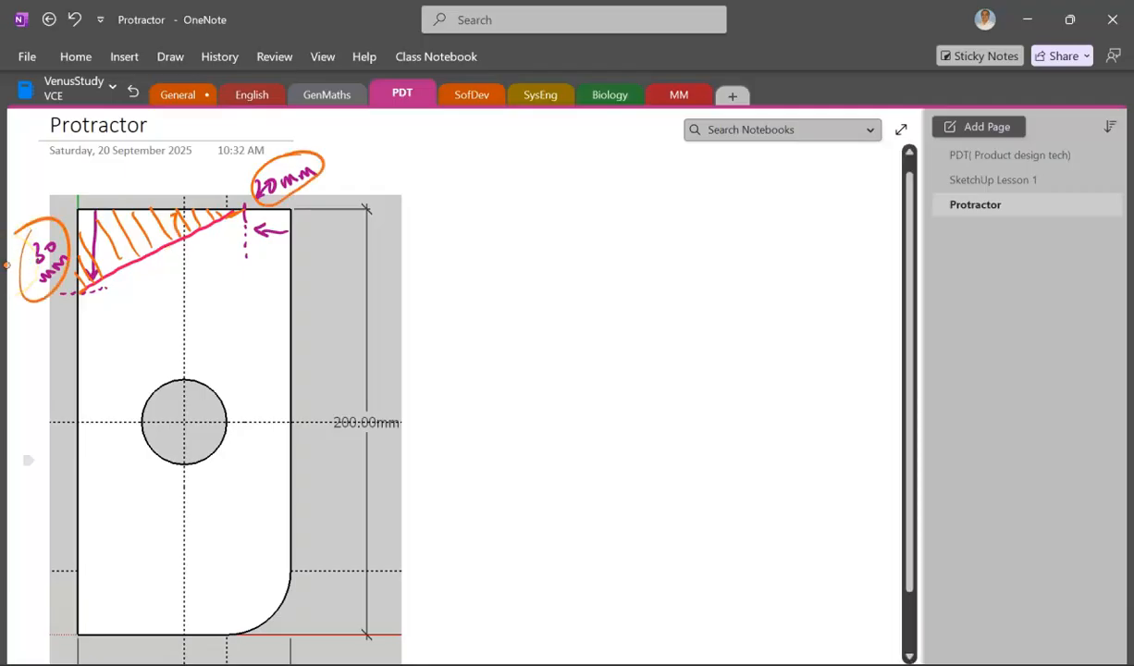
# In purple ink, mark the slope's angle as 30°, tick the 20mm note and strike through the 30mm note
pyautogui.click(170, 57)
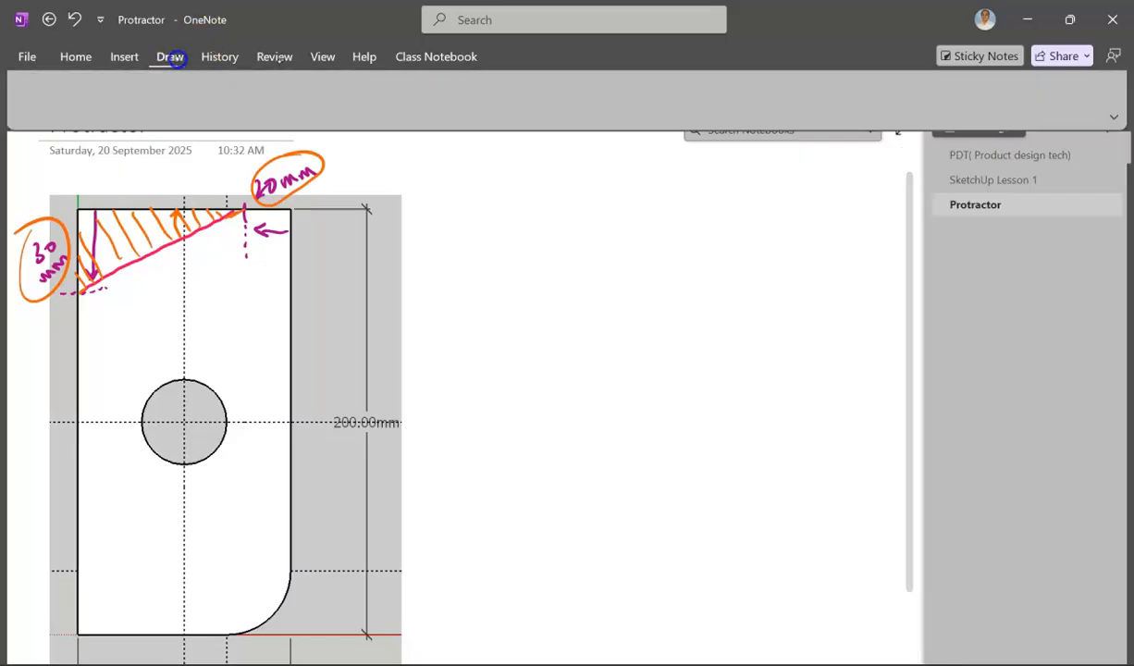
pyautogui.click(282, 121)
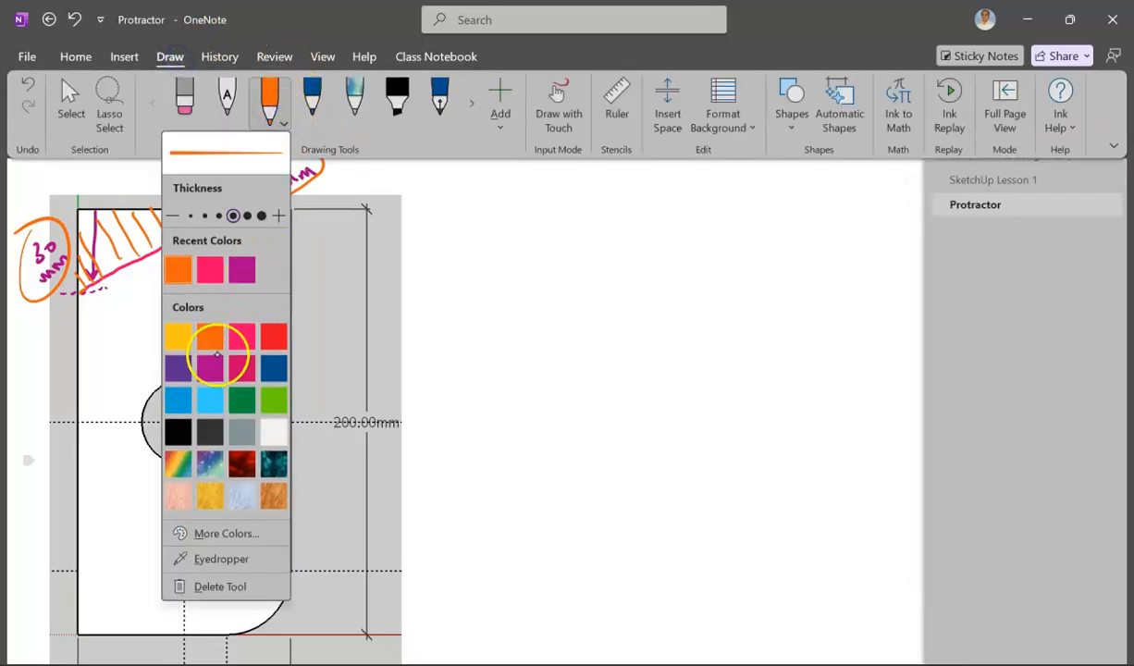
pyautogui.click(179, 368)
pyautogui.click(162, 279)
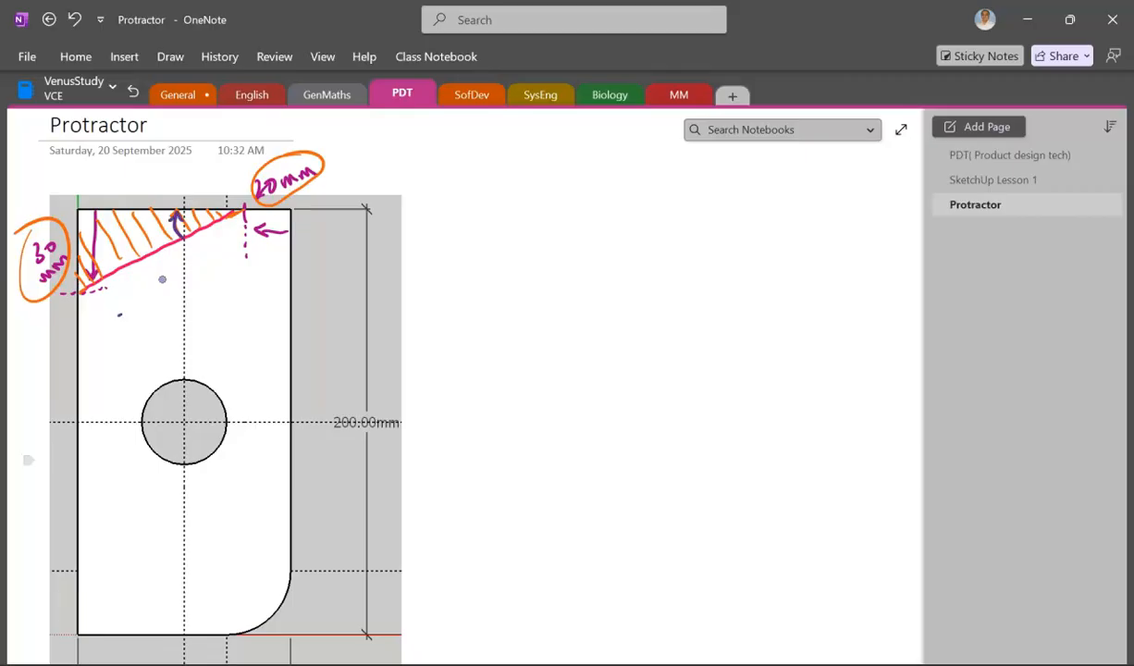
pyautogui.moveTo(121, 218)
pyautogui.mouseDown()
pyautogui.moveTo(124, 241)
pyautogui.moveTo(137, 222)
pyautogui.mouseUp()
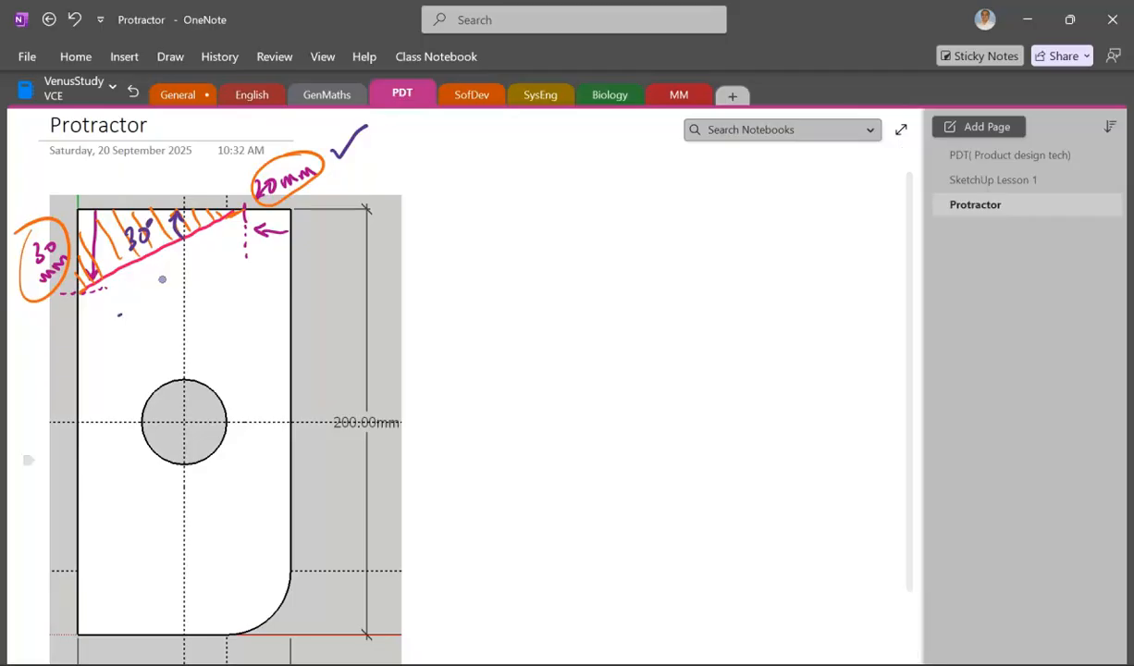
pyautogui.moveTo(64, 197); pyautogui.dragTo(24, 318)
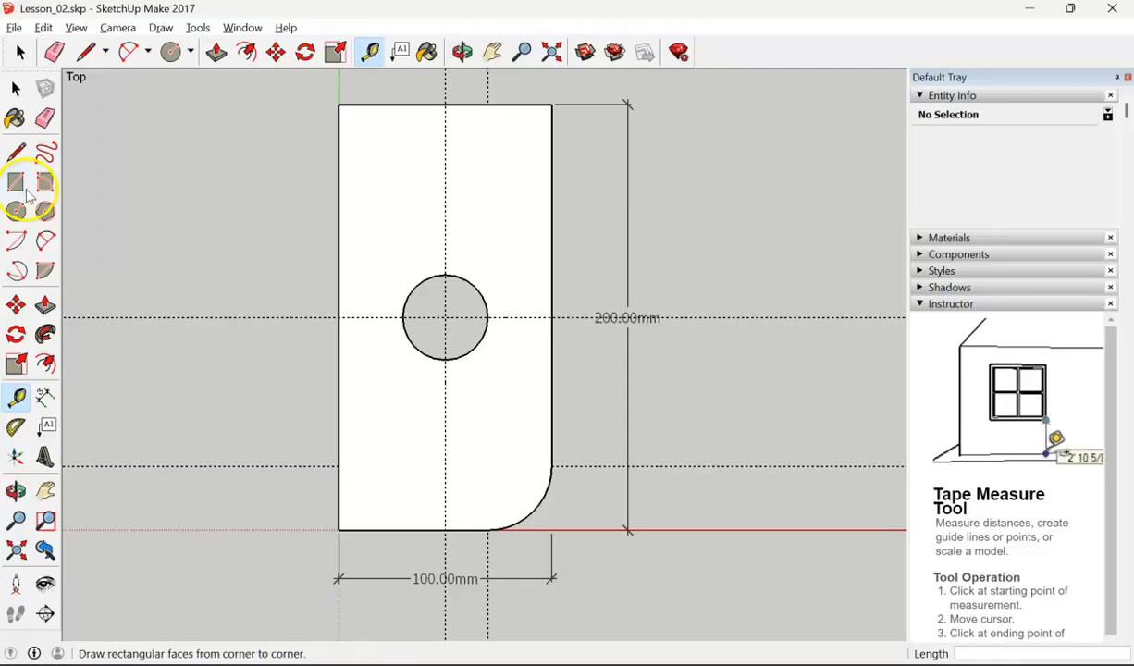
# Switch back to SketchUp and place a guide line 20 mm inside the plate's right edge
pyautogui.click(552, 182)
pyautogui.write('20')
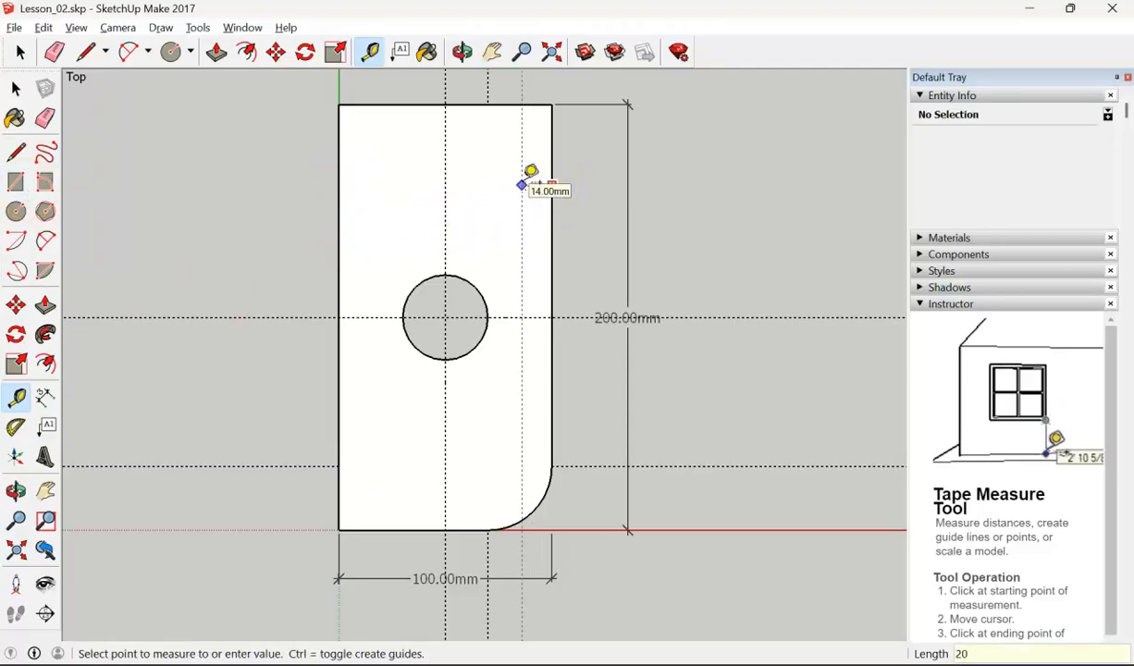
pyautogui.press('Return')
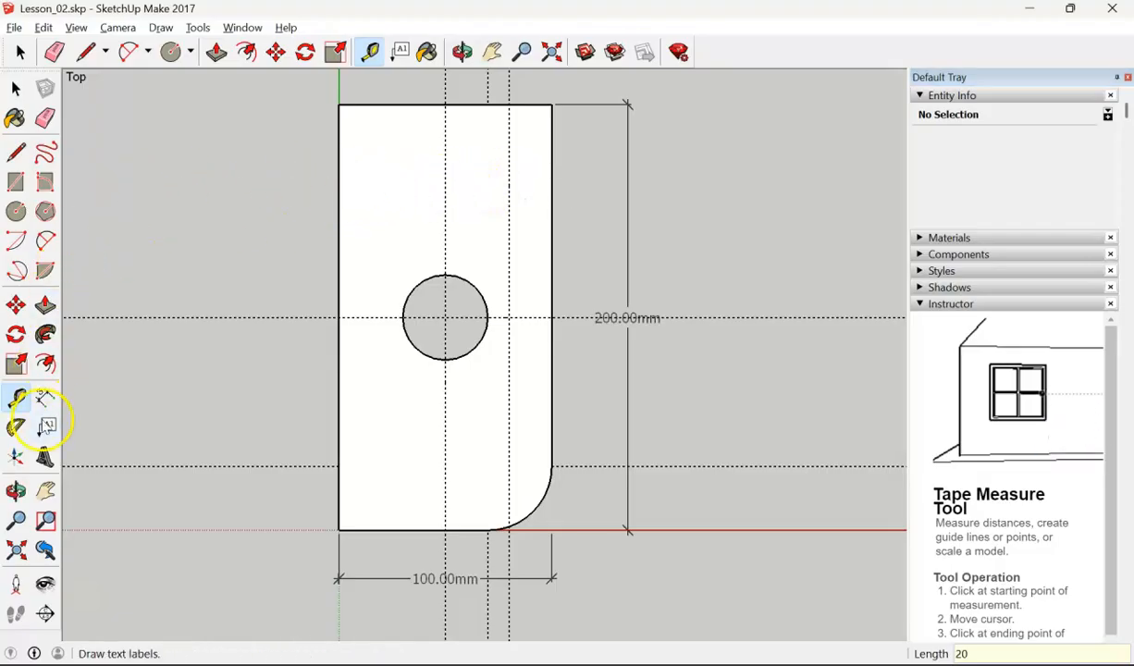
# Create a 30° protractor guide below the plate's top edge, centred where that edge meets the 20 mm guide
pyautogui.click(17, 428)
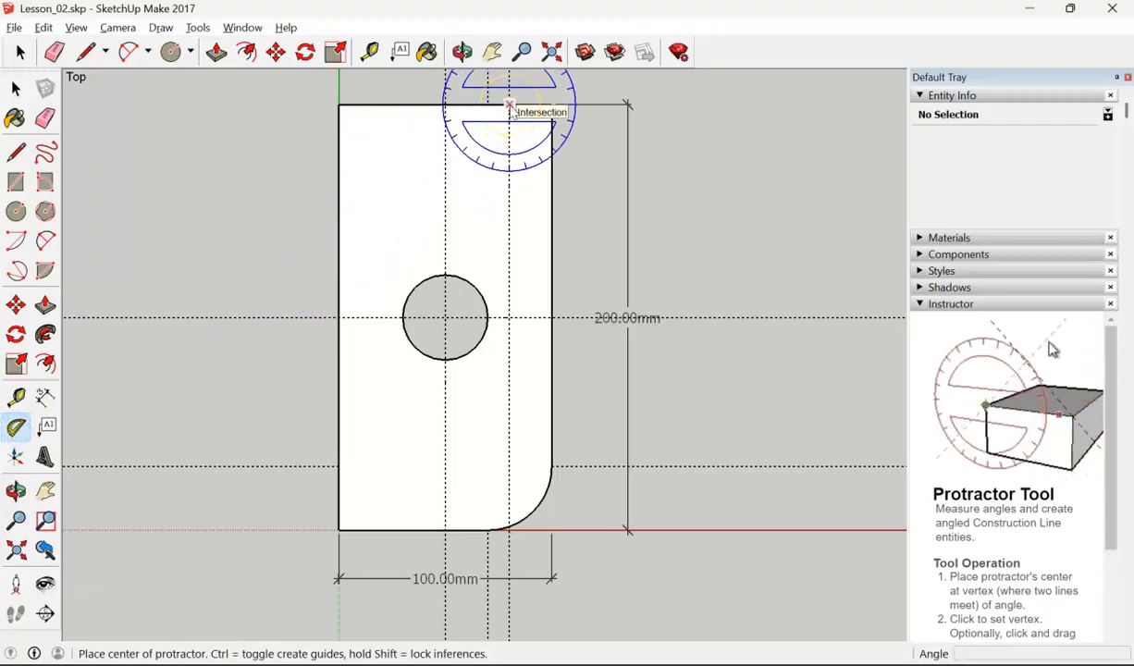
pyautogui.click(509, 105)
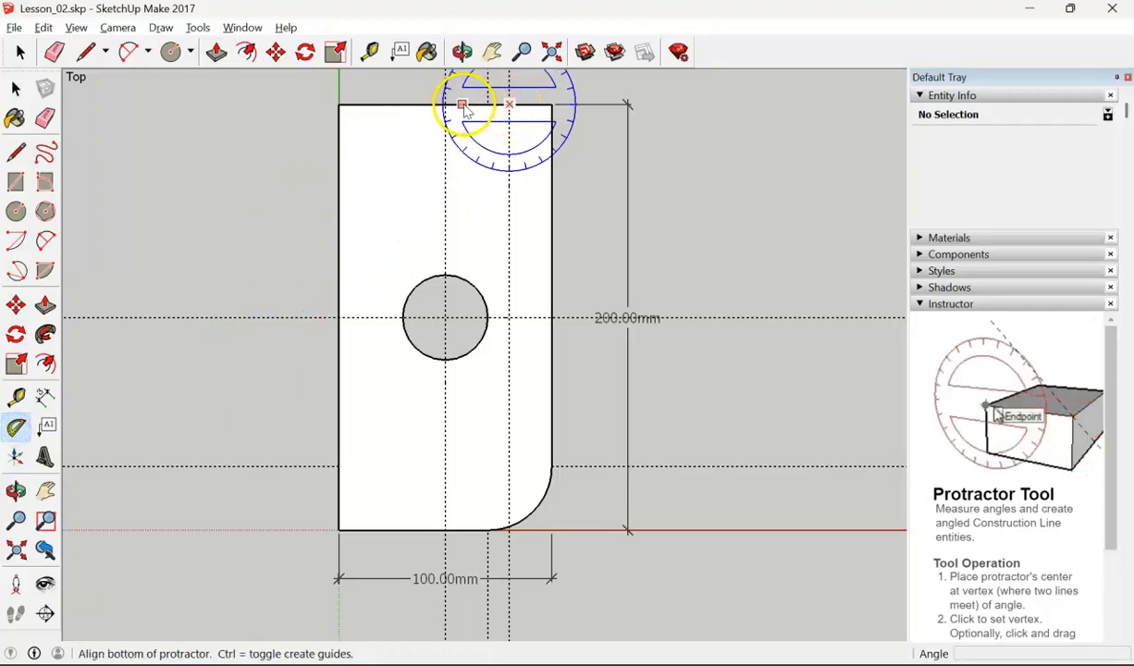
pyautogui.click(339, 104)
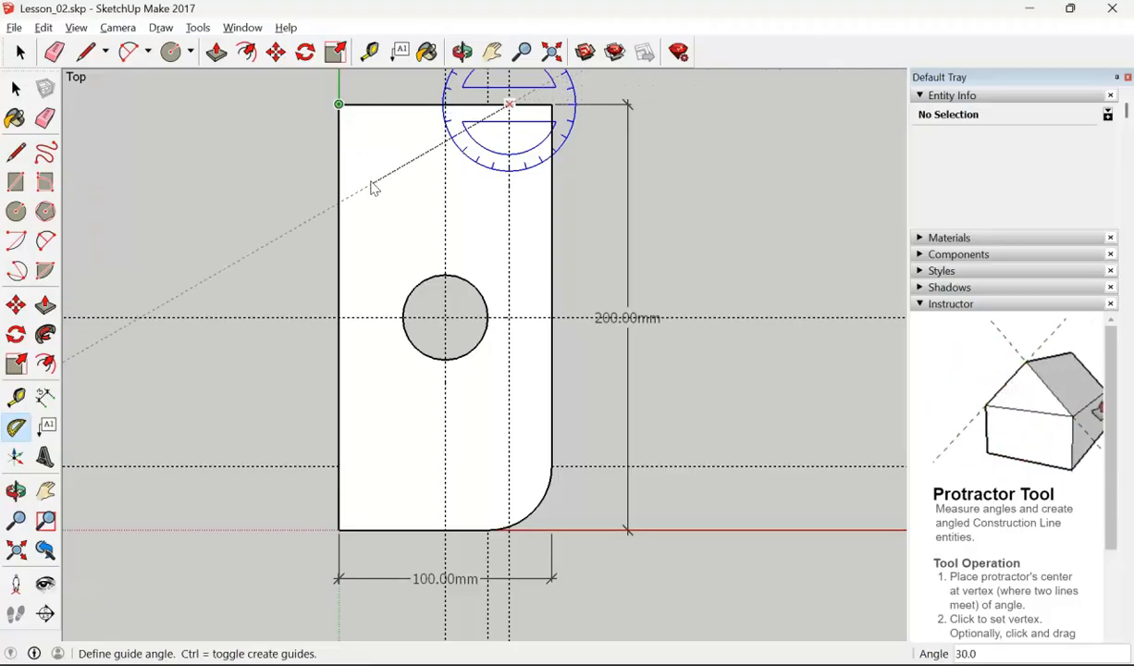
pyautogui.press('Return')
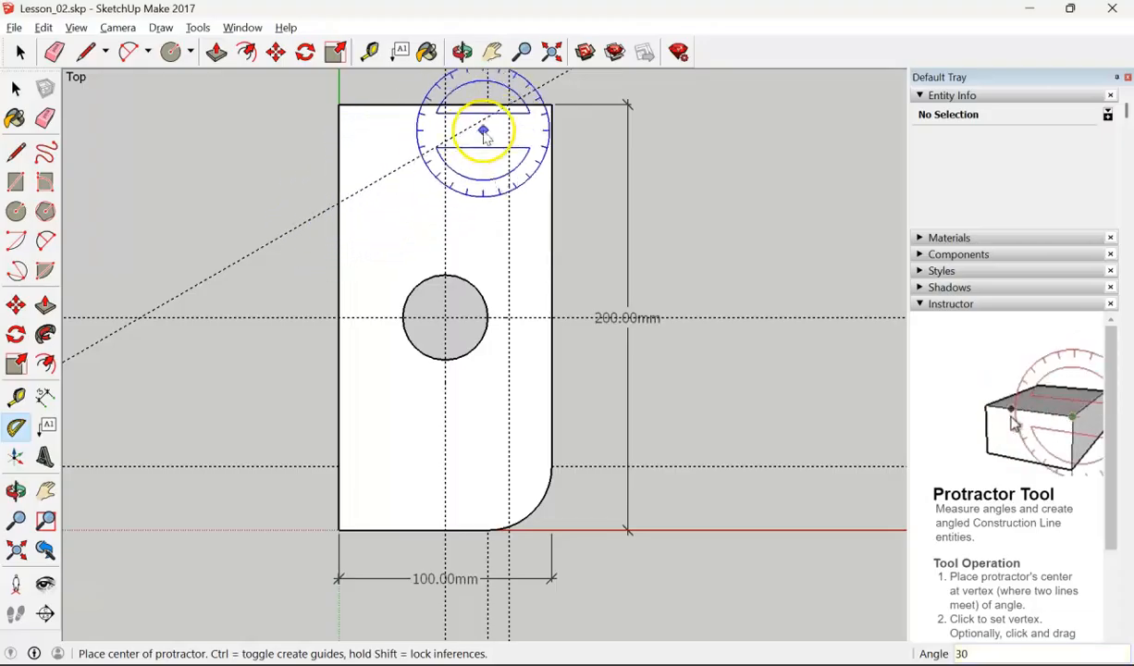
# Draw a line along the 30° guide from its crossing with the 20 mm guide on the top edge to the plate's left edge
pyautogui.click(15, 153)
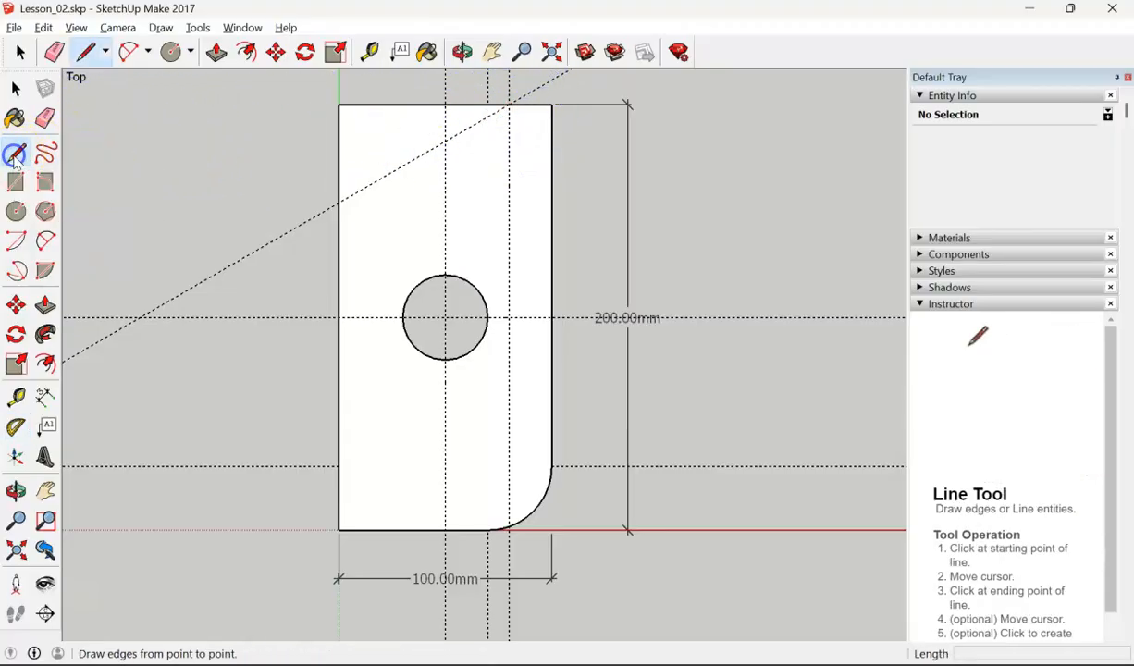
pyautogui.click(25, 159)
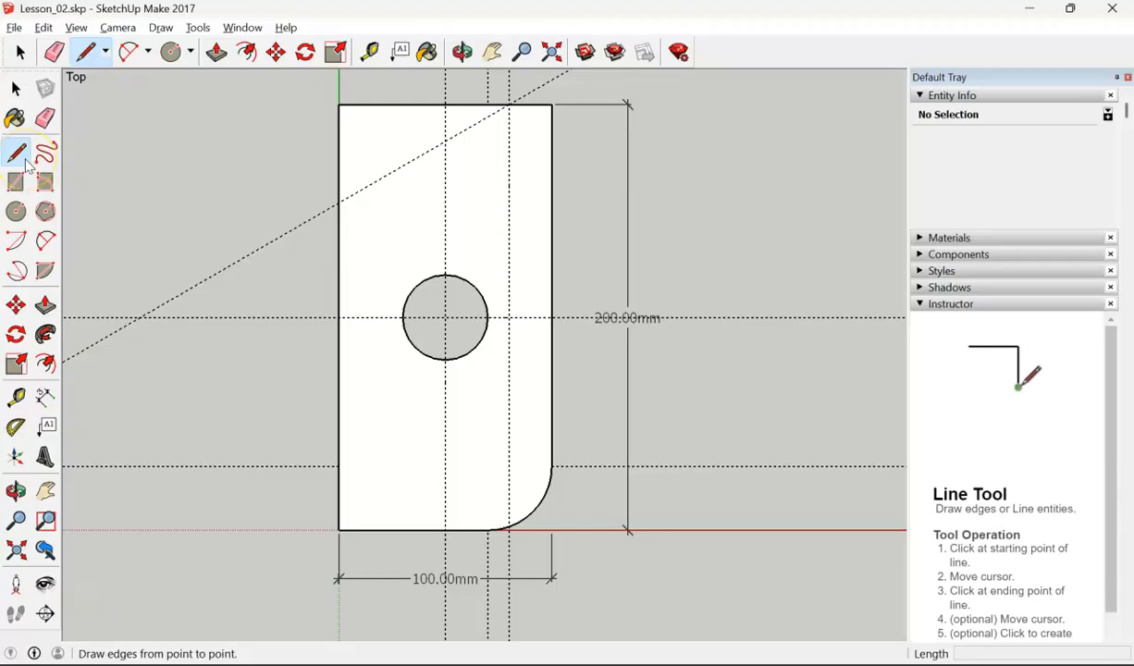
pyautogui.click(15, 88)
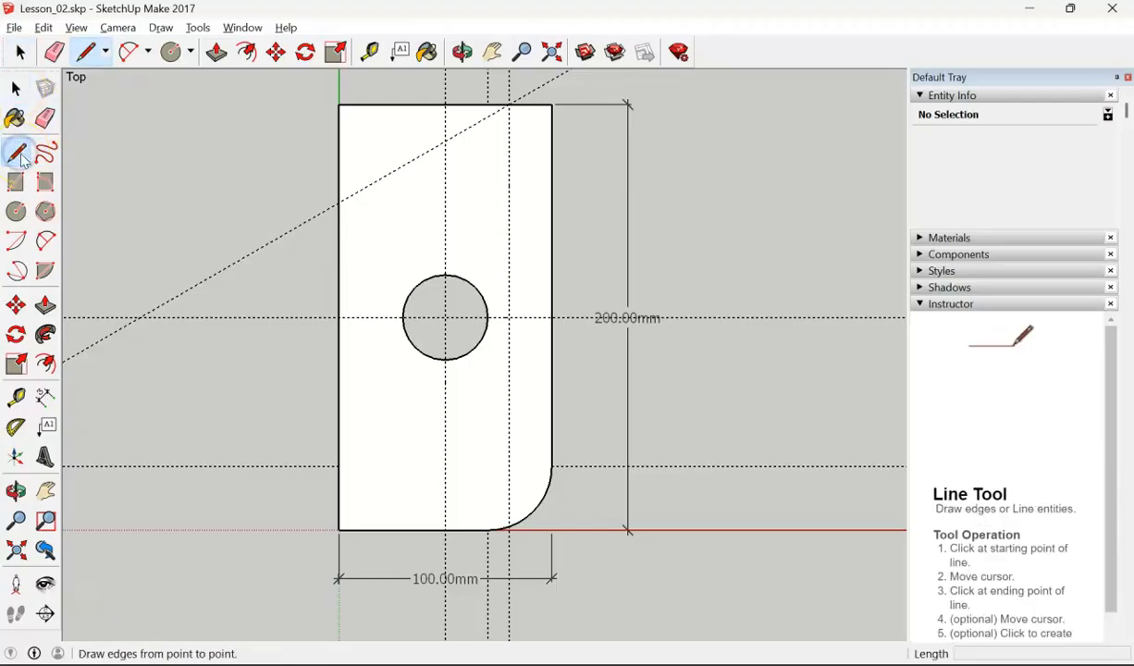
pyautogui.click(509, 103)
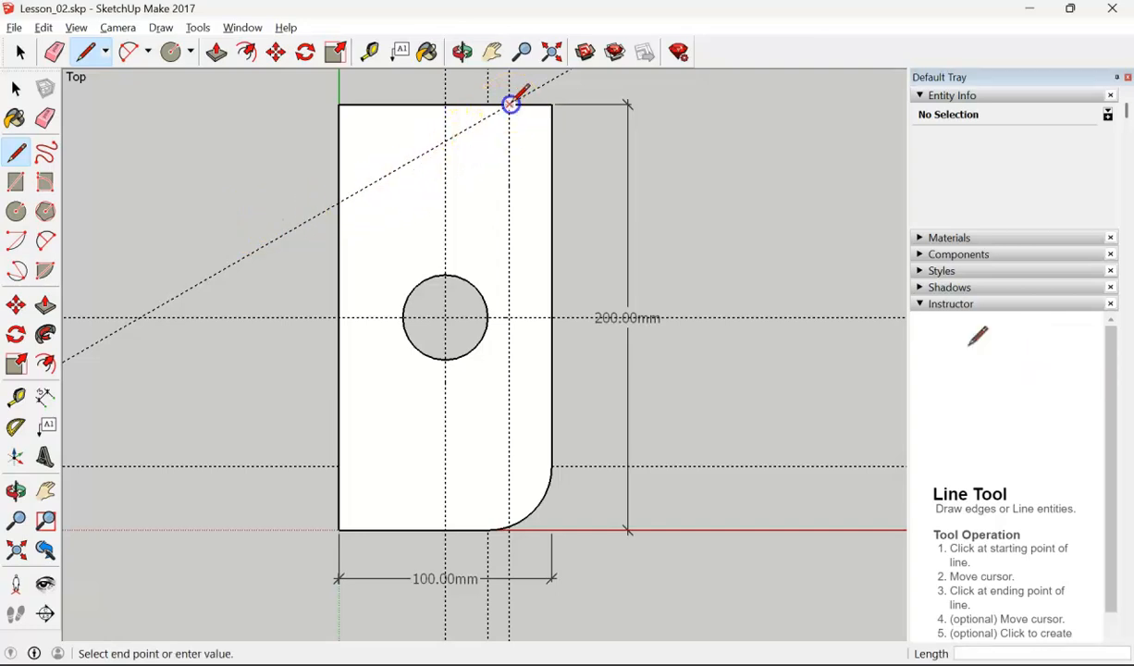
pyautogui.click(341, 202)
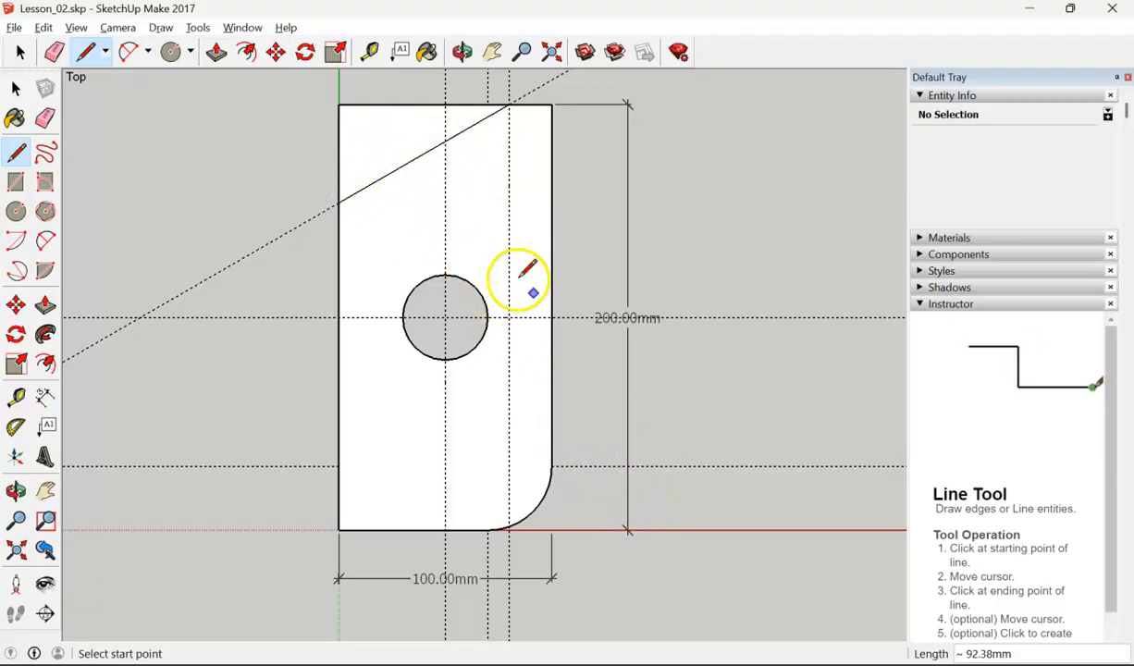
# Turn the plate from the top view to an angled 3D view and set the camera to Perspective
pyautogui.click(462, 52)
pyautogui.moveTo(546, 440); pyautogui.dragTo(296, 177)
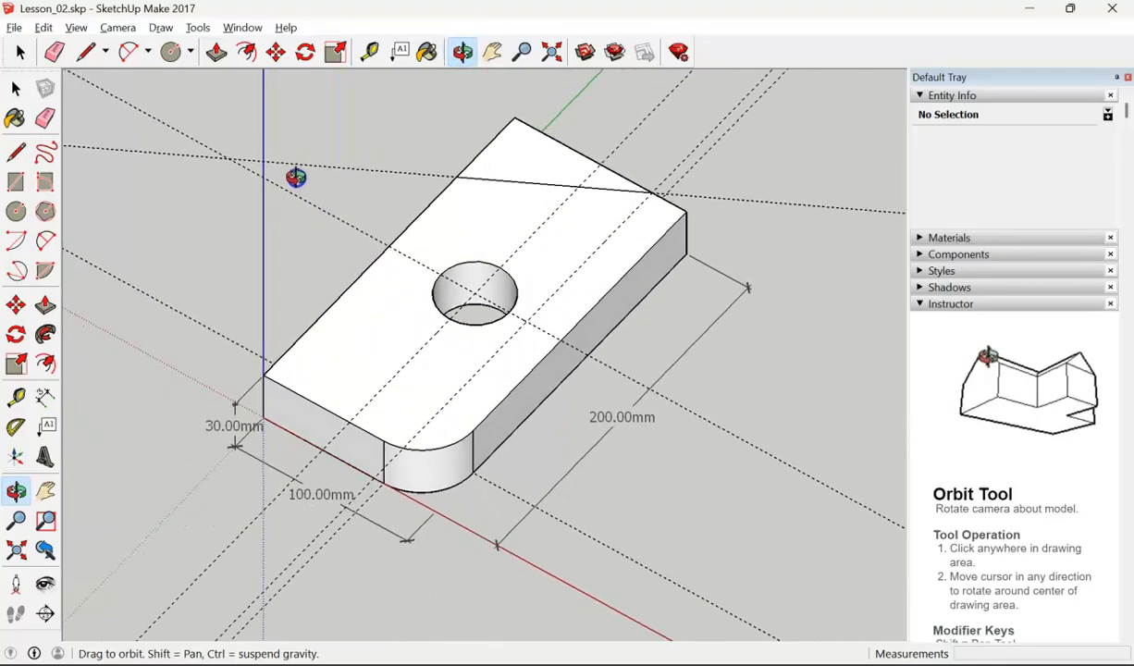
pyautogui.click(117, 27)
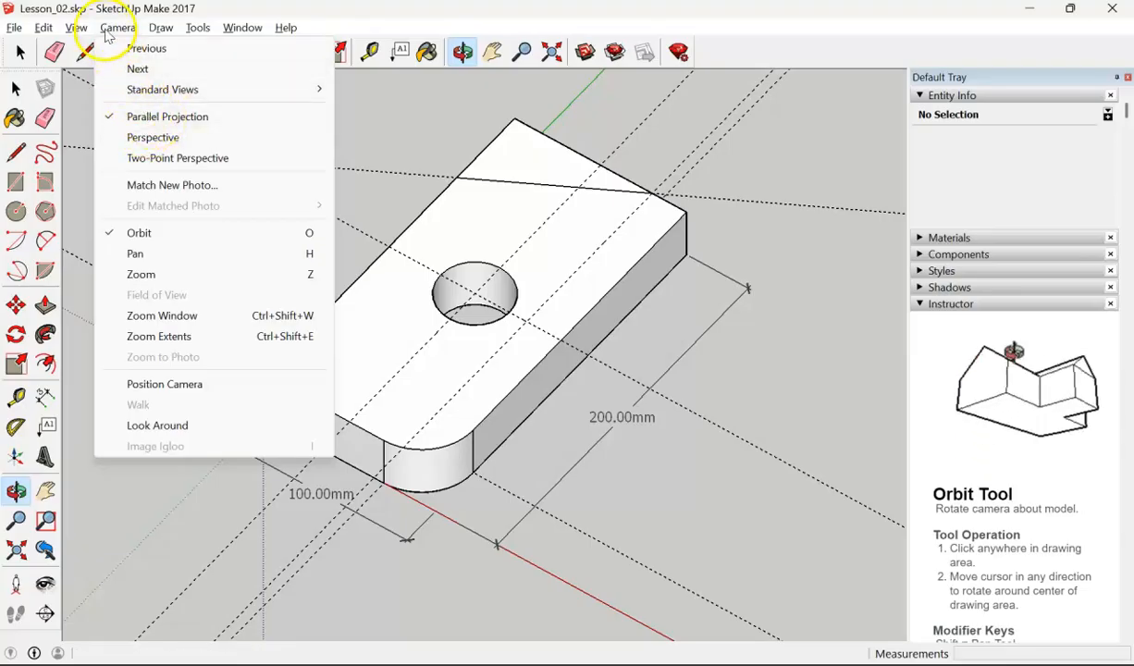
pyautogui.click(152, 138)
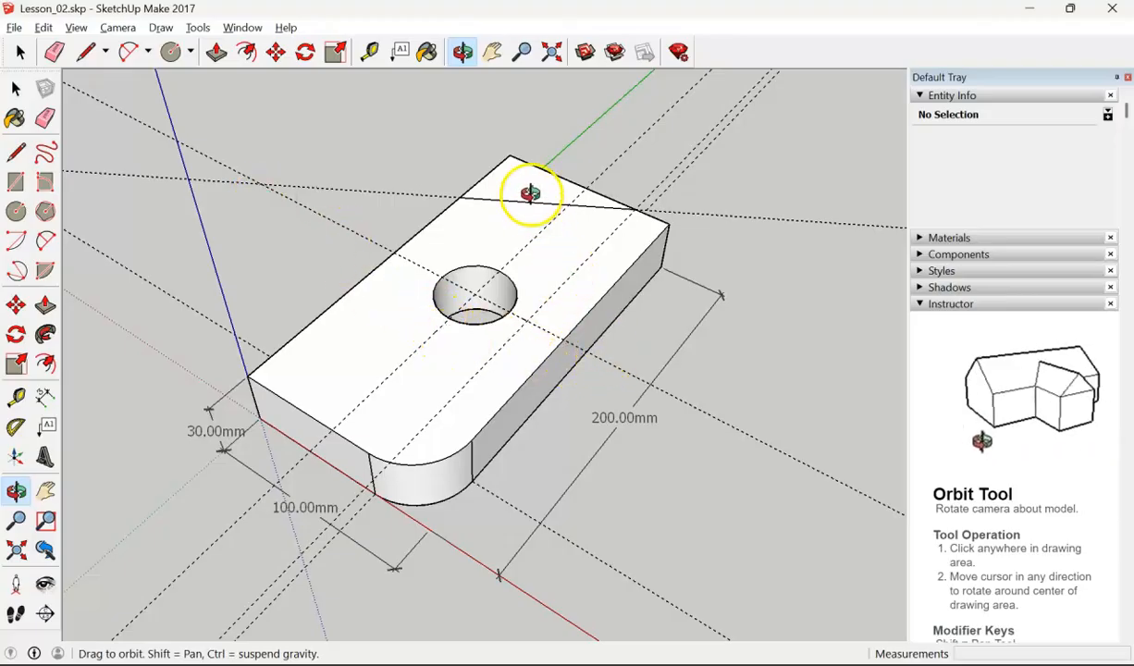
pyautogui.moveTo(630, 361); pyautogui.dragTo(636, 296)
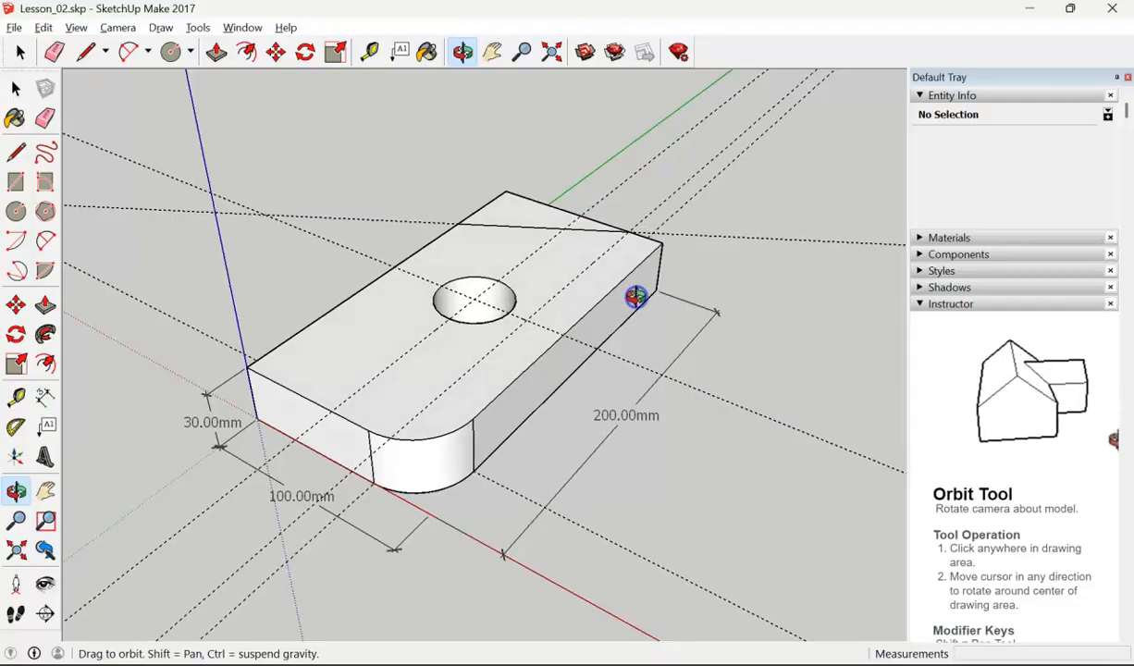
# Cut away the triangular corner beyond the sloped line by pushing its face 30 mm down through the plate
pyautogui.click(45, 307)
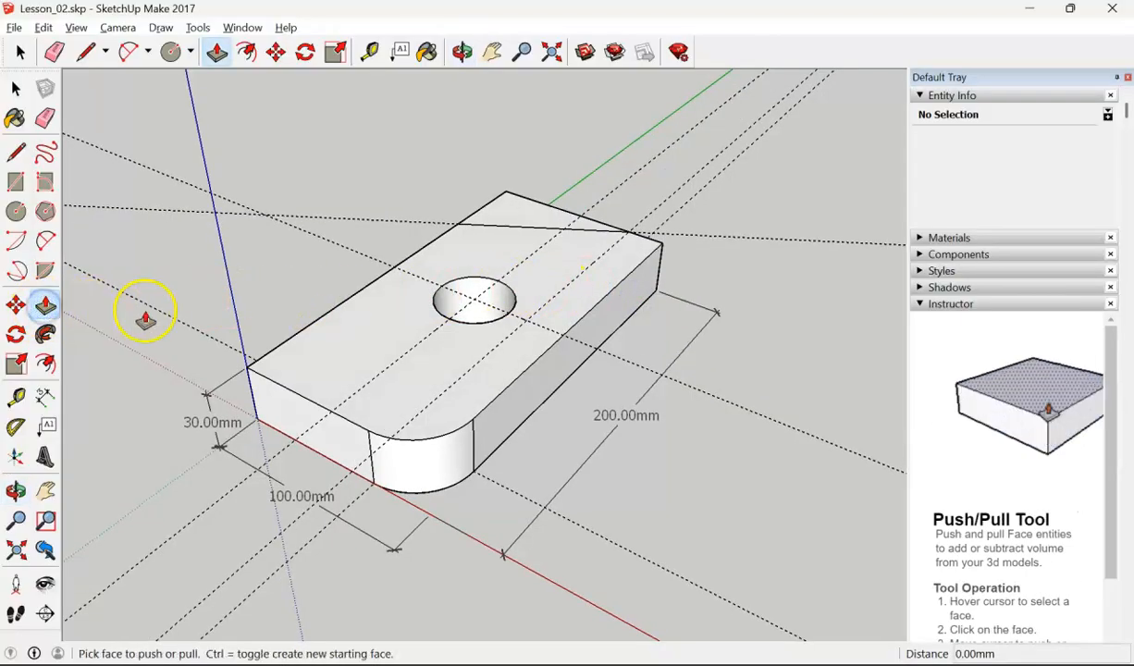
pyautogui.click(530, 219)
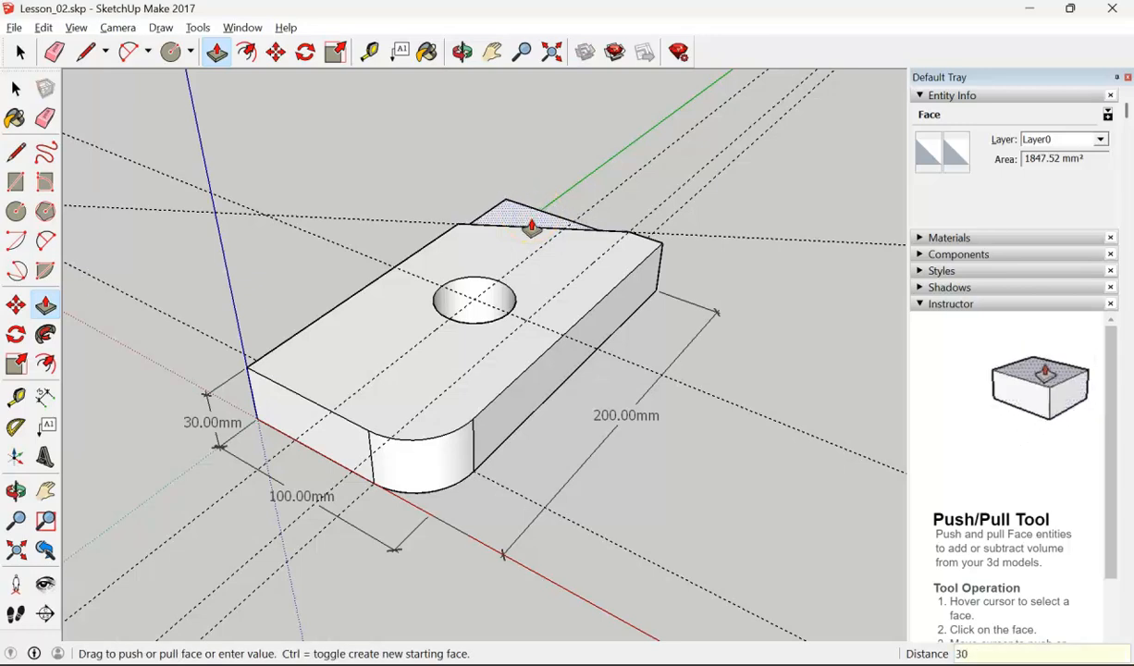
pyautogui.press('Return')
# Try Push/Pull inward and outward on the plate's long side face, and inward on its short end face
pyautogui.moveTo(683, 313); pyautogui.dragTo(81, 321, button='middle')
pyautogui.moveTo(693, 446); pyautogui.dragTo(380, 274, button='middle')
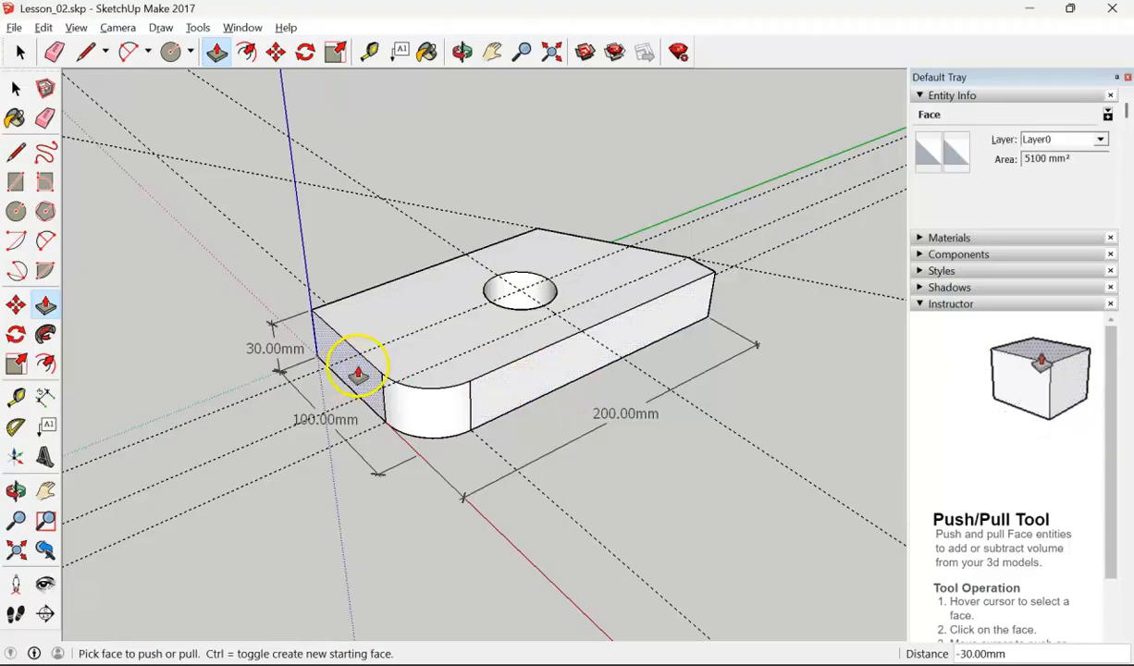
pyautogui.moveTo(284, 380); pyautogui.dragTo(764, 367, button='middle')
pyautogui.moveTo(385, 399); pyautogui.dragTo(520, 398, button='middle')
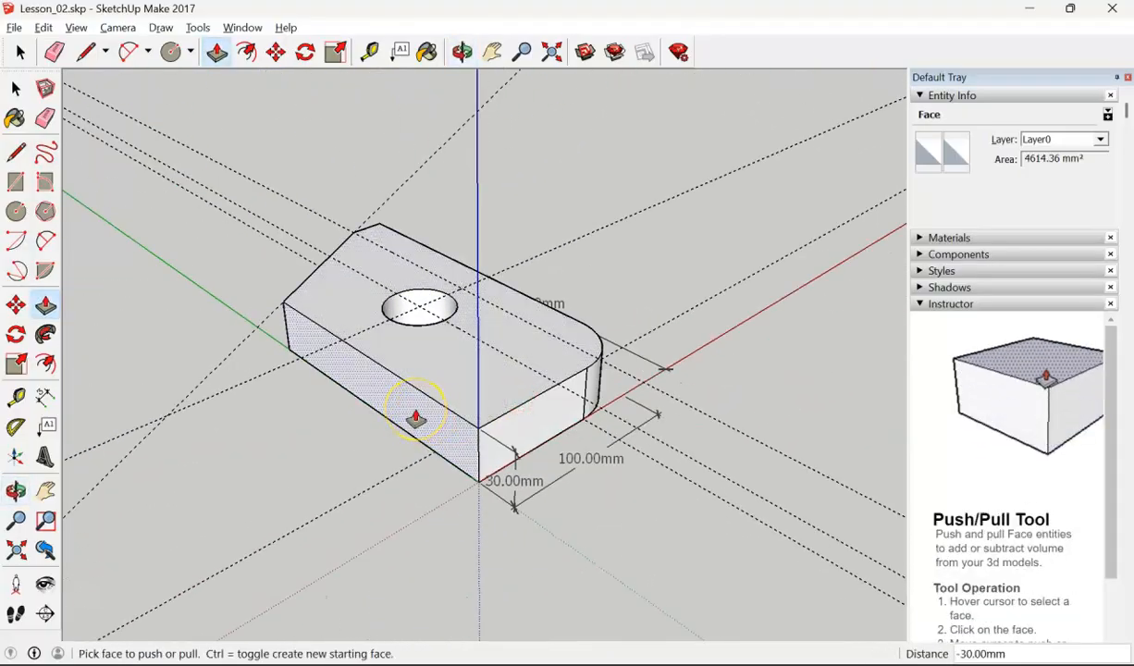
pyautogui.scroll(4, 392, 405)
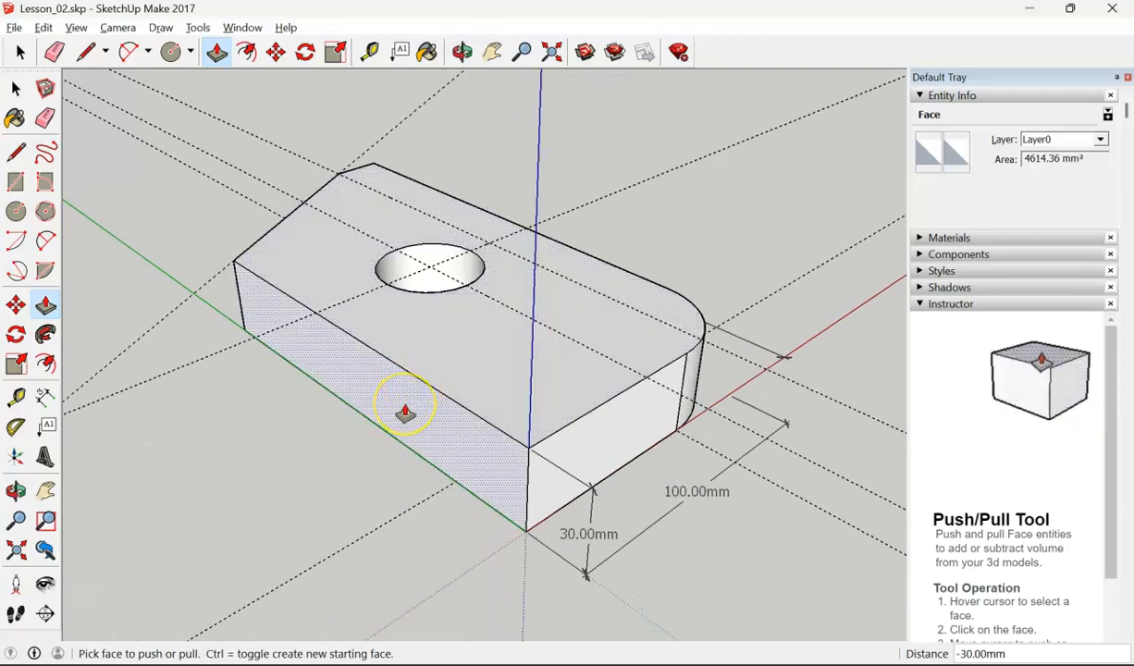
pyautogui.click(404, 413)
pyautogui.moveTo(404, 412); pyautogui.dragTo(437, 399)
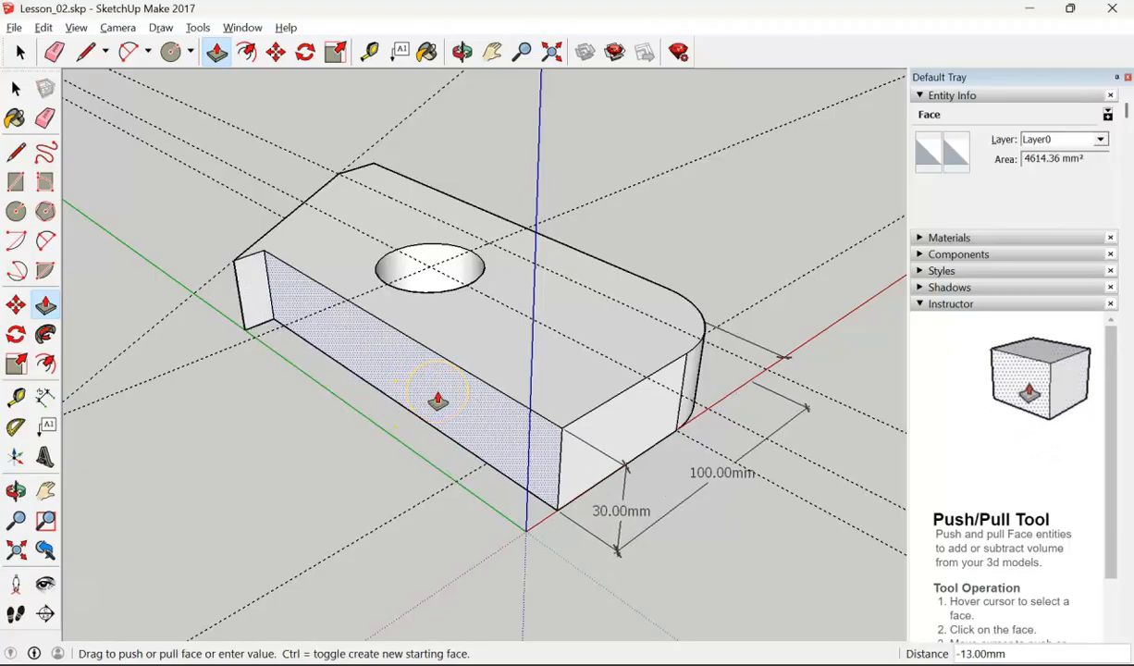
pyautogui.moveTo(437, 399); pyautogui.dragTo(324, 467)
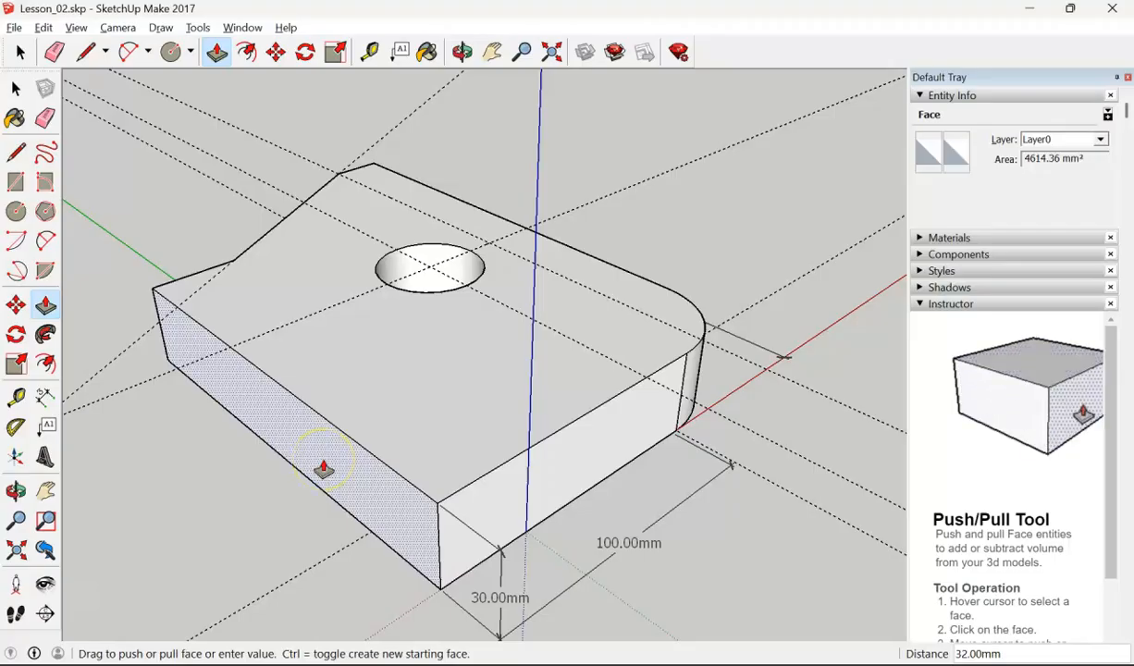
pyautogui.moveTo(324, 467); pyautogui.dragTo(322, 467)
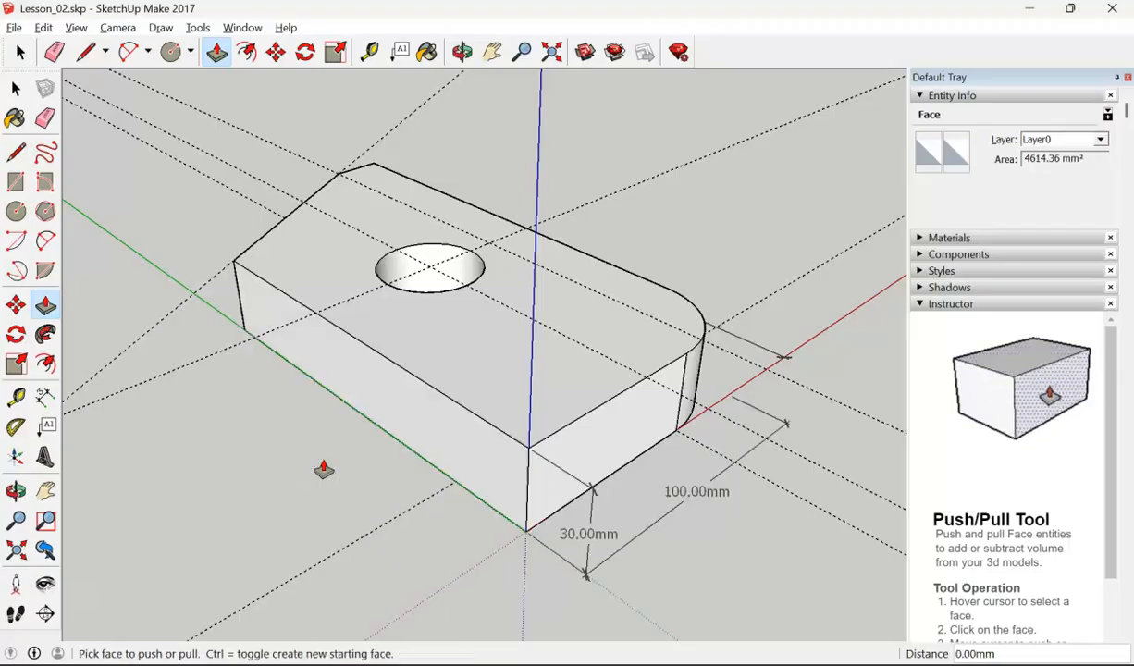
pyautogui.click(609, 440)
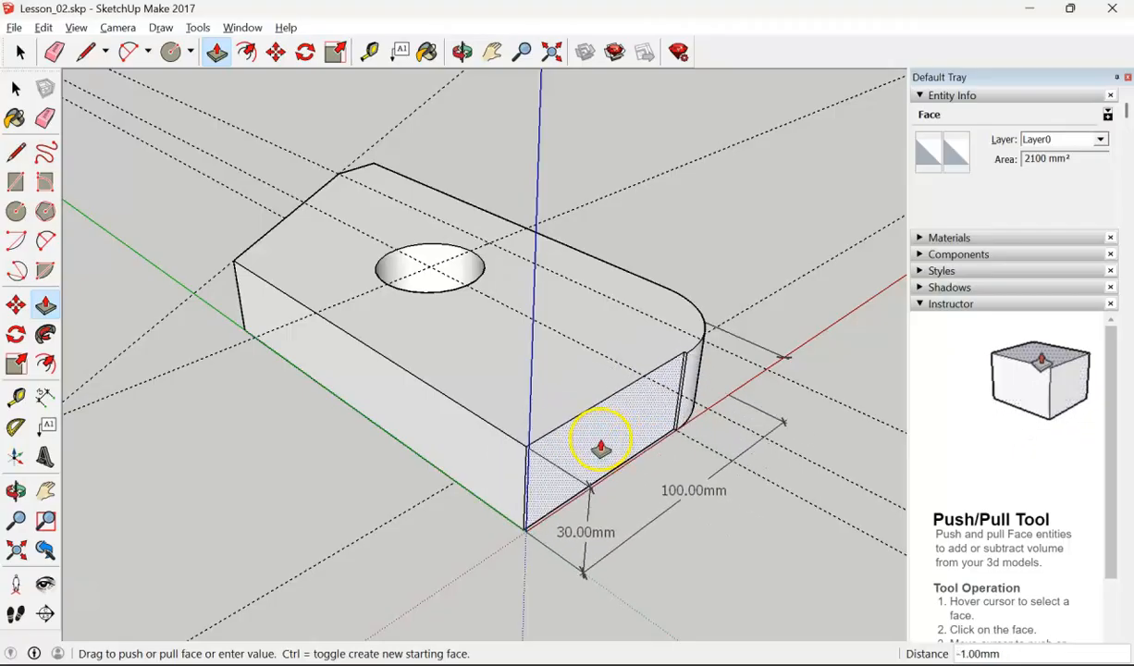
pyautogui.press('Escape')
# Examine the plate's individual end, top and side faces with Push/Pull from different angles
pyautogui.press('o')
pyautogui.moveTo(718, 447); pyautogui.dragTo(405, 469)
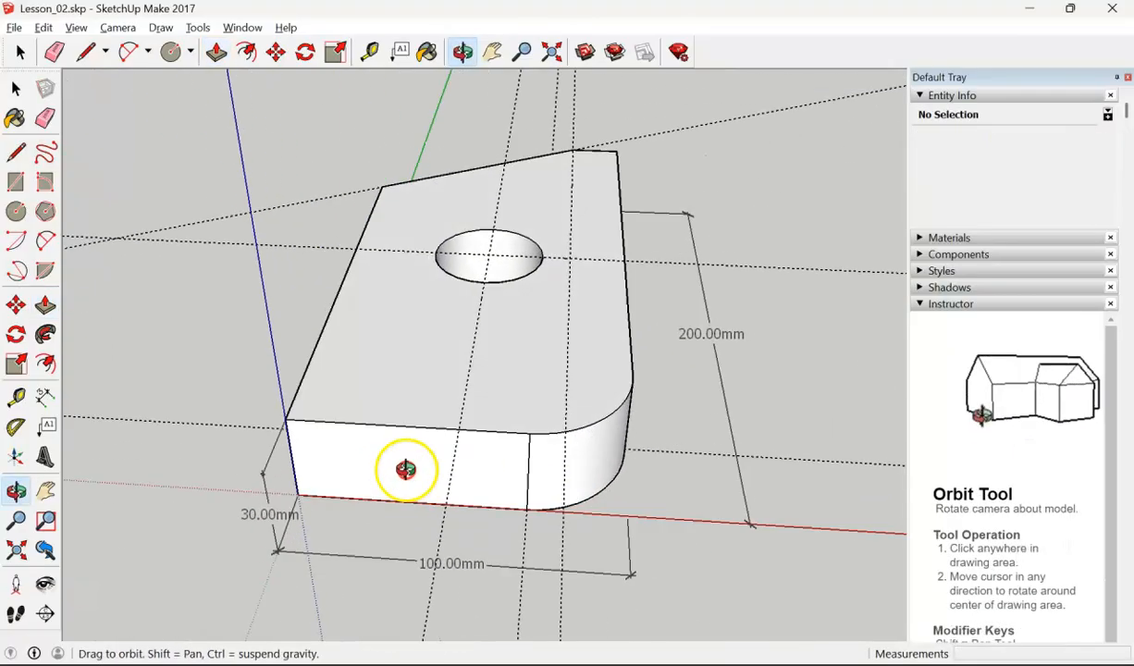
pyautogui.moveTo(405, 469); pyautogui.dragTo(303, 435, button='middle')
pyautogui.moveTo(572, 451); pyautogui.dragTo(471, 519, button='middle')
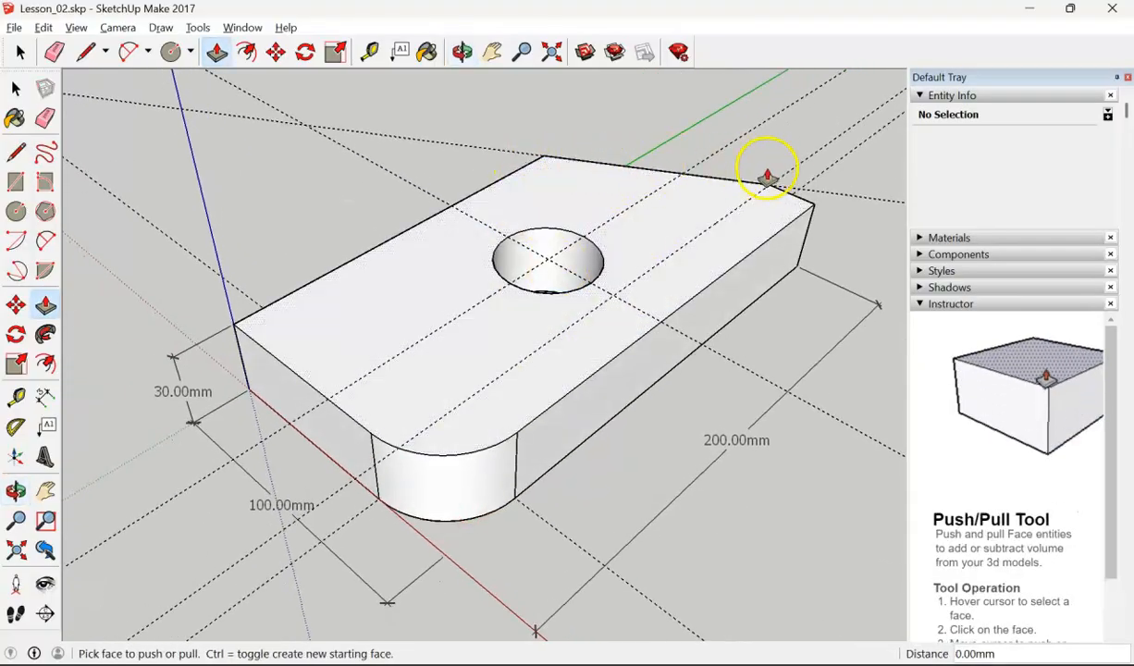
pyautogui.click(362, 432)
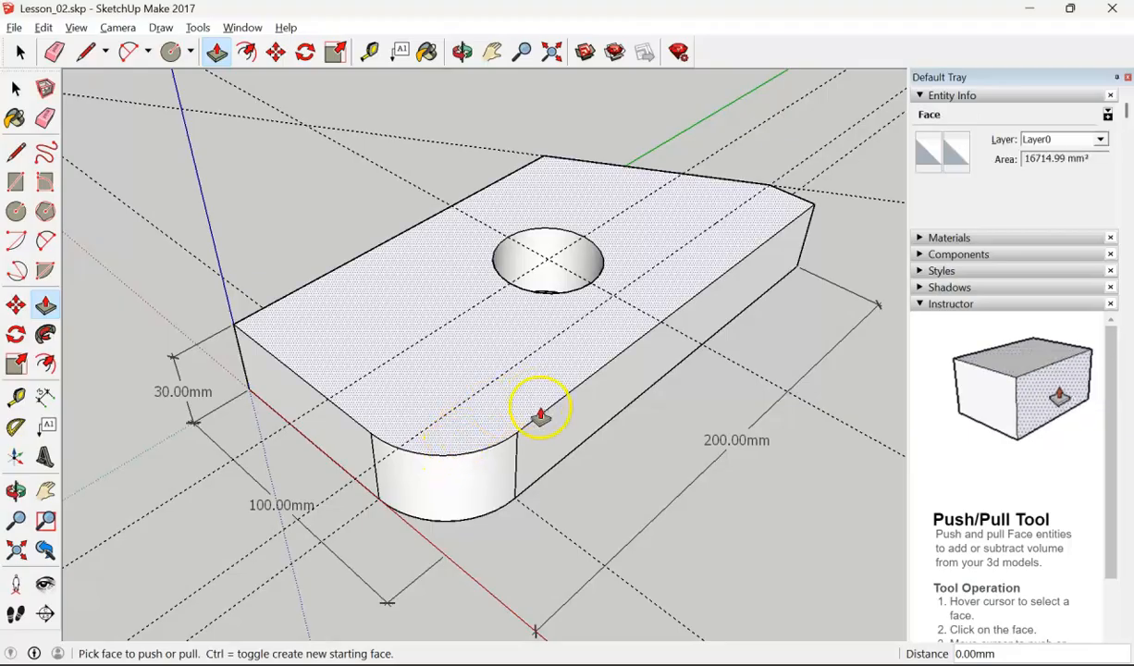
pyautogui.press('o')
pyautogui.moveTo(717, 435); pyautogui.dragTo(749, 382)
pyautogui.press('p')
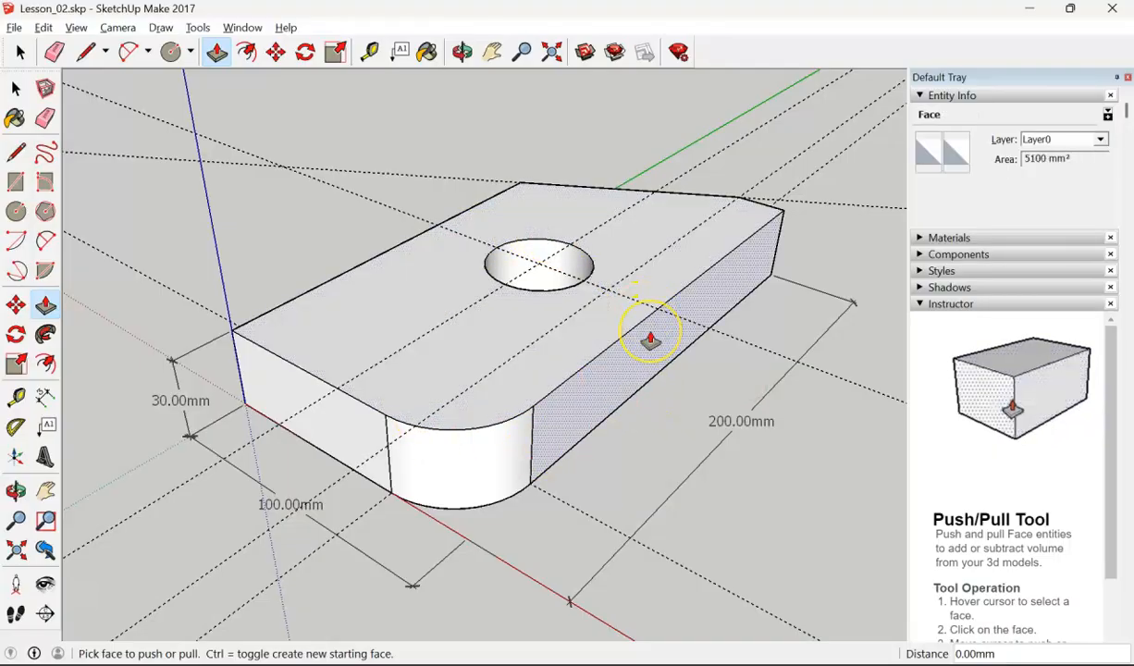
# Select all the plate's connected faces and edges and turn them into a component with the default definition name
pyautogui.press('space')
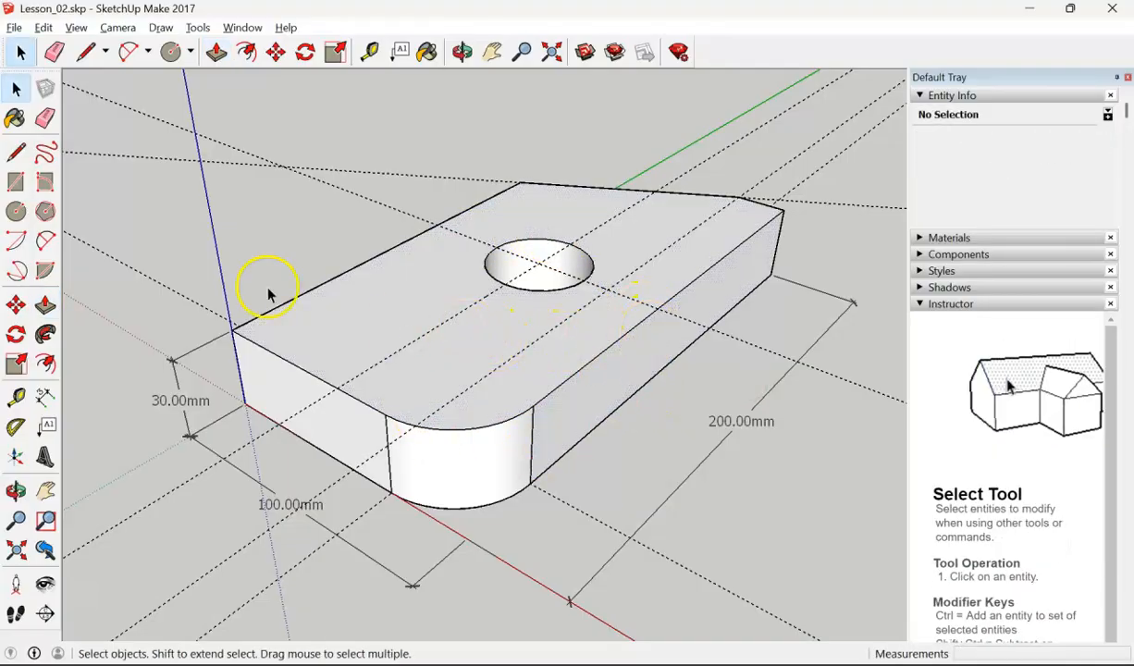
pyautogui.click(400, 318)
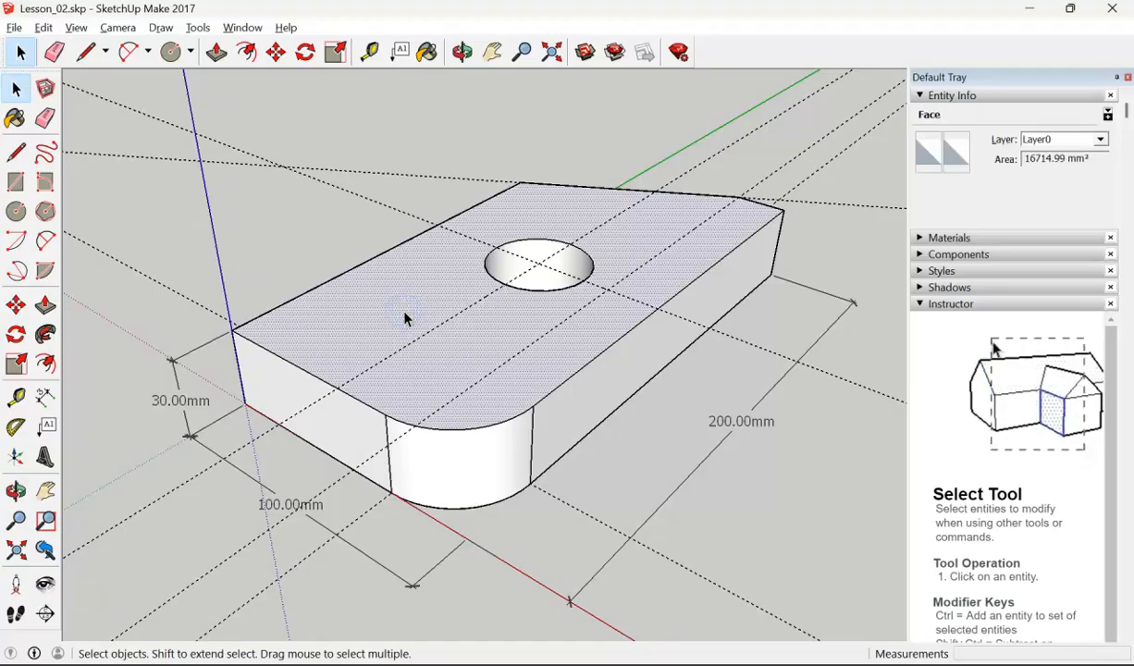
pyautogui.tripleClick(404, 318)
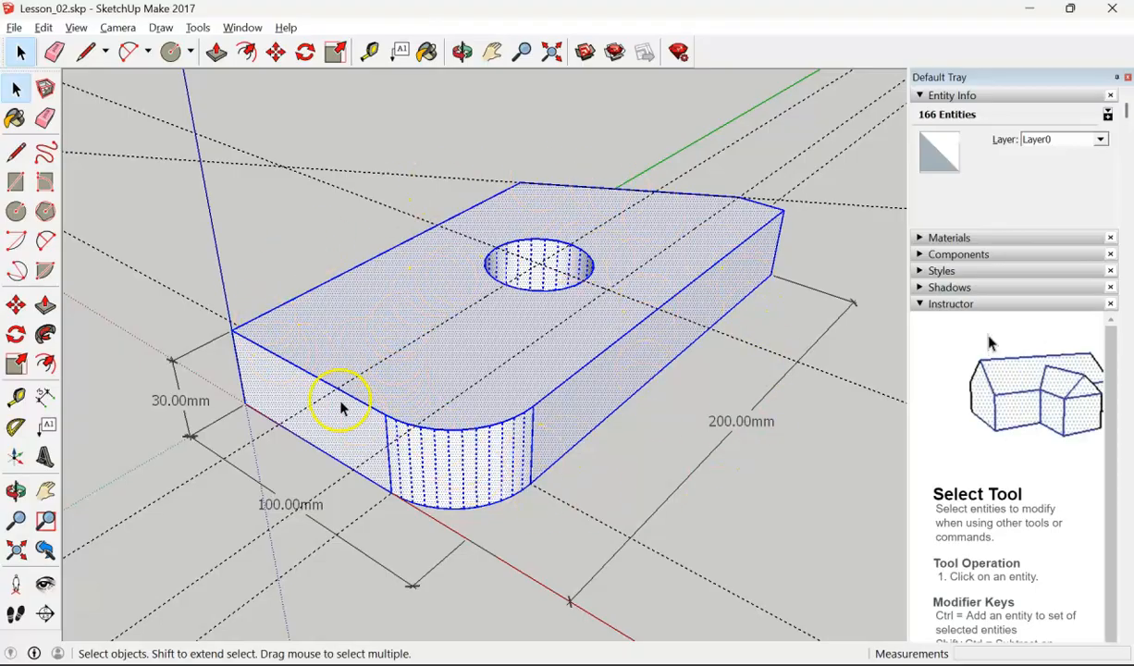
pyautogui.rightClick(408, 300)
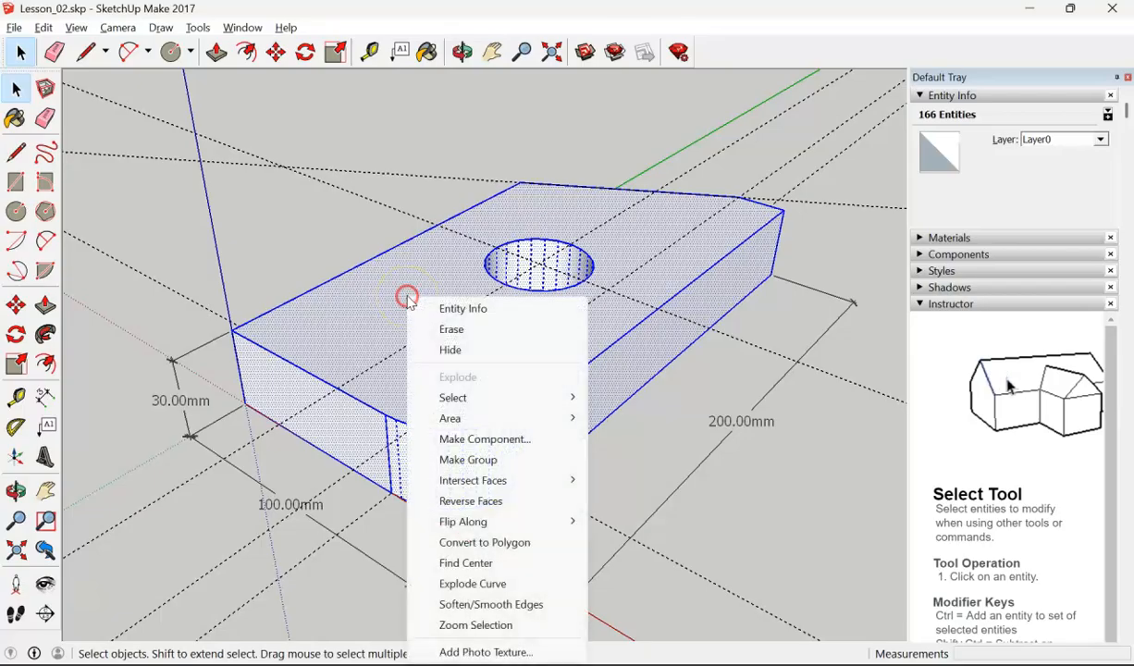
pyautogui.click(490, 448)
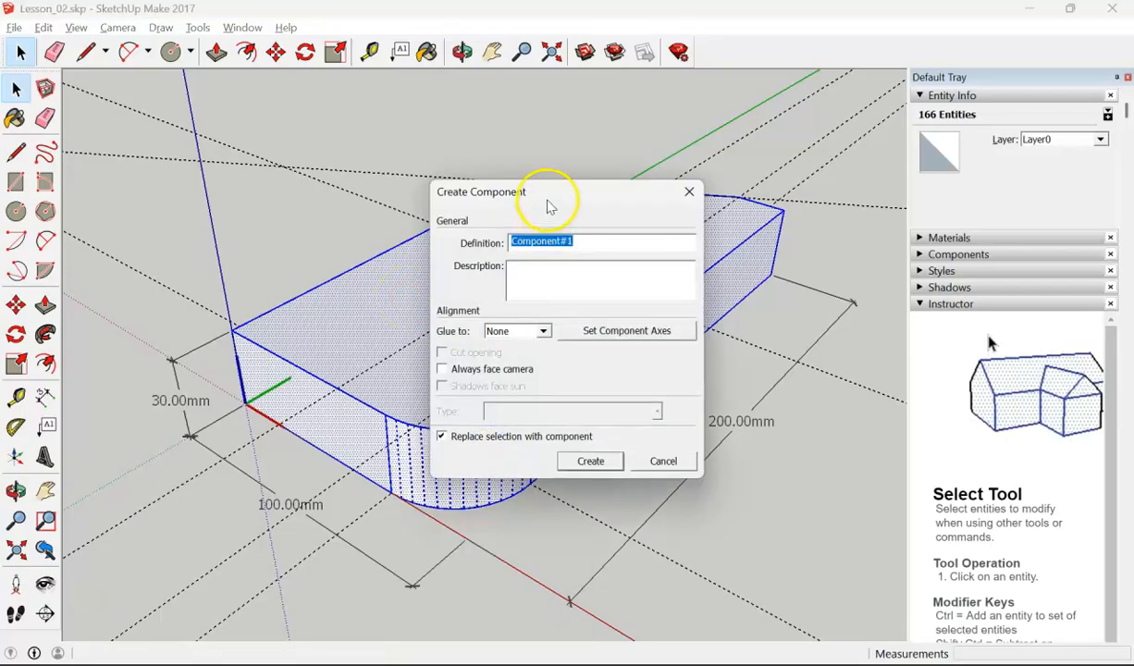
pyautogui.click(590, 463)
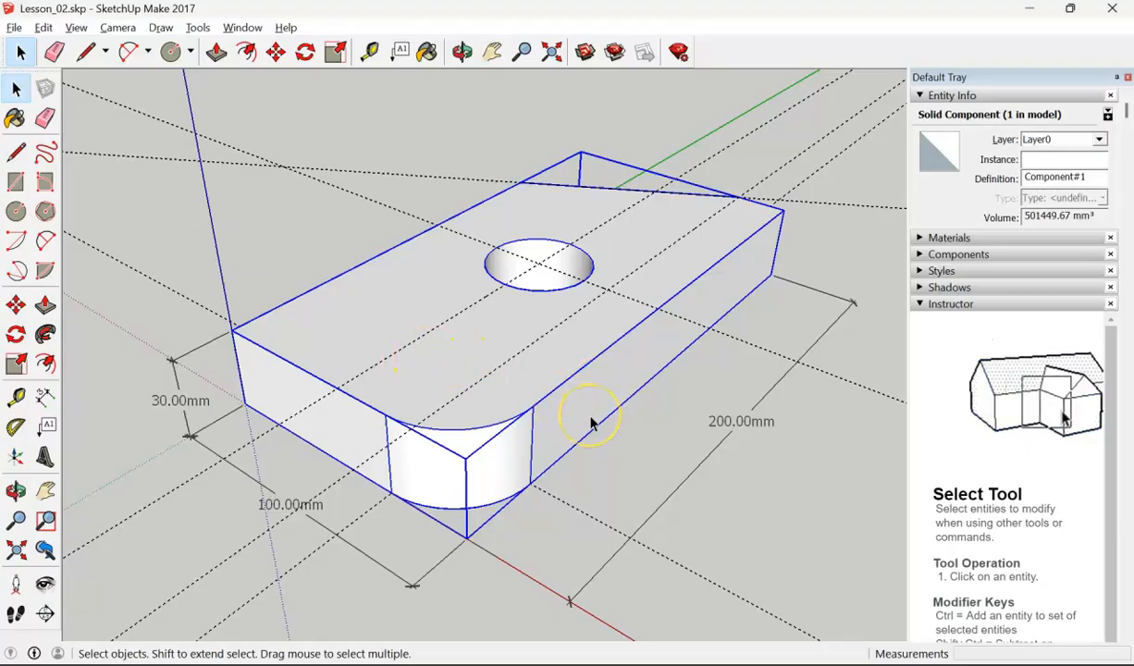
# Examine the new plate component from both sides
pyautogui.moveTo(500, 376); pyautogui.dragTo(443, 405, button='middle')
pyautogui.moveTo(451, 355)
pyautogui.mouseDown(button='middle')
pyautogui.moveTo(470, 407)
pyautogui.moveTo(488, 336)
pyautogui.moveTo(533, 314)
pyautogui.mouseUp(button='middle')
pyautogui.click(451, 367)
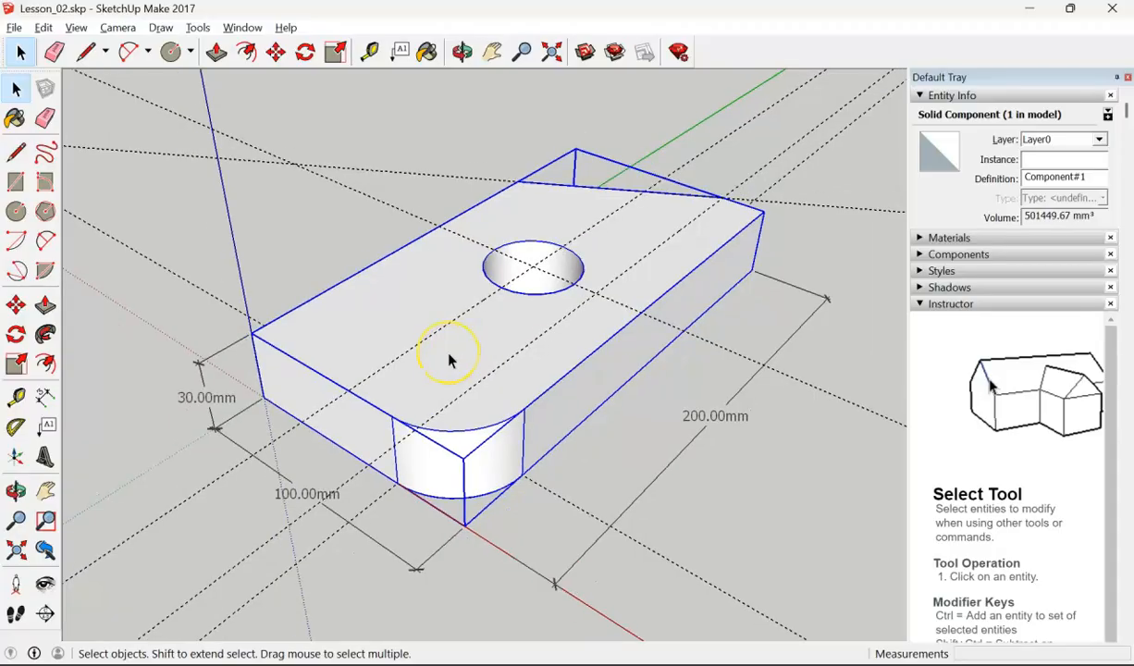
pyautogui.moveTo(348, 377); pyautogui.dragTo(724, 357, button='middle')
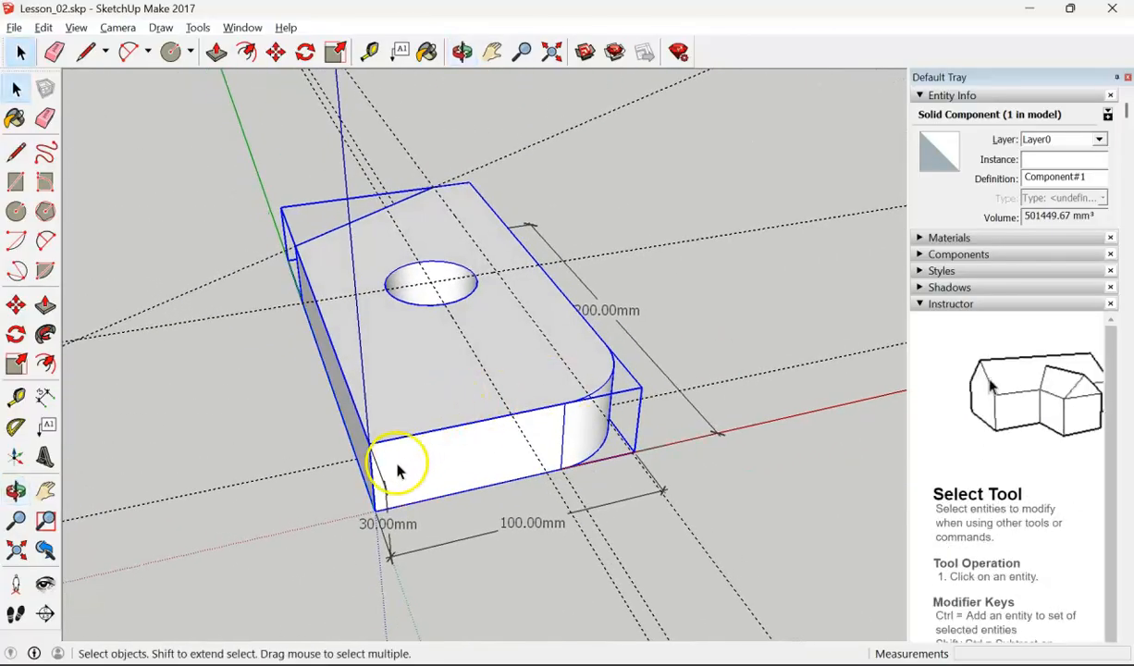
pyautogui.moveTo(622, 381); pyautogui.dragTo(577, 379, button='middle')
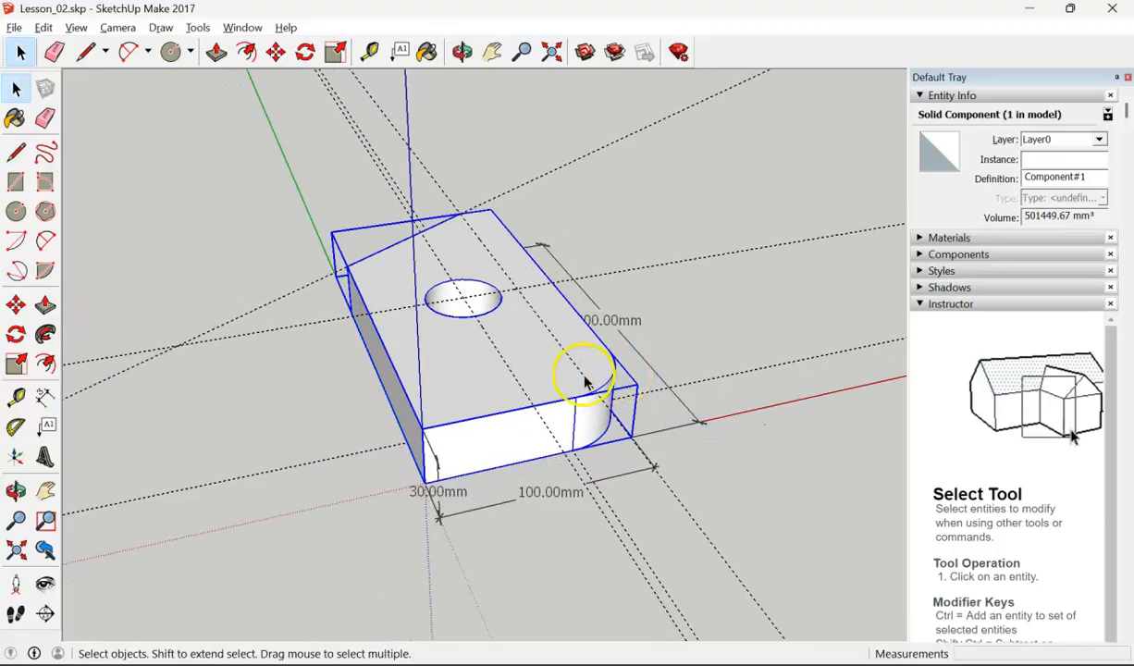
pyautogui.moveTo(646, 443); pyautogui.dragTo(246, 429, button='middle')
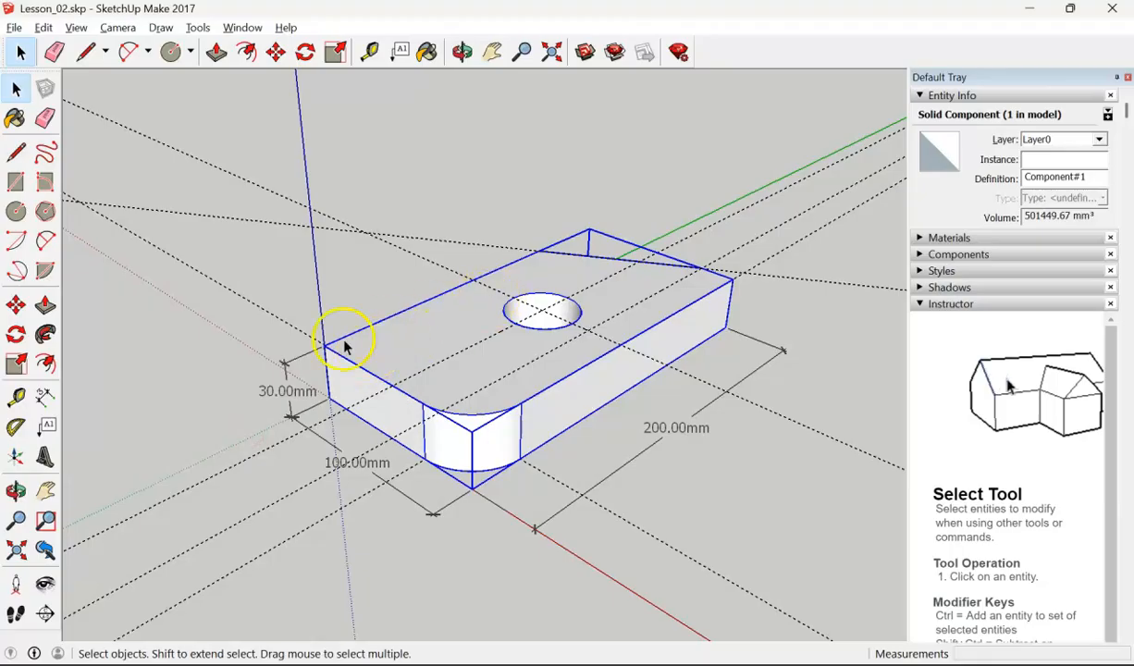
# Draw a 100 × 50 mm rectangle on the ground plane from the origin, along the plate's long side and outside it
pyautogui.moveTo(315, 413); pyautogui.dragTo(863, 349, button='middle')
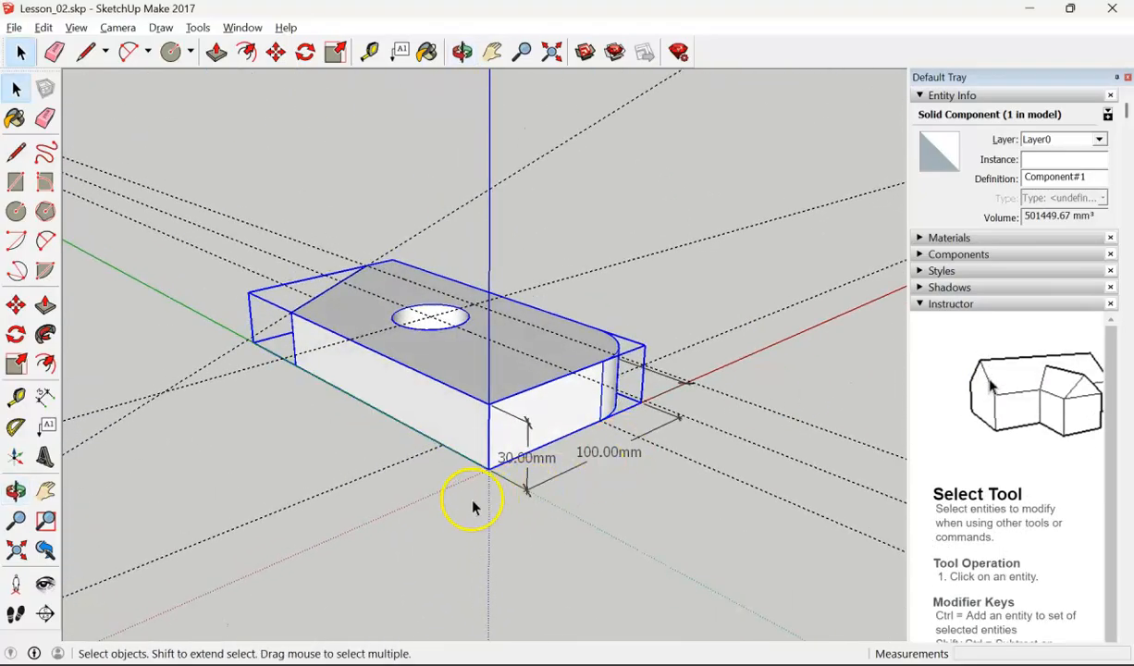
pyautogui.click(17, 187)
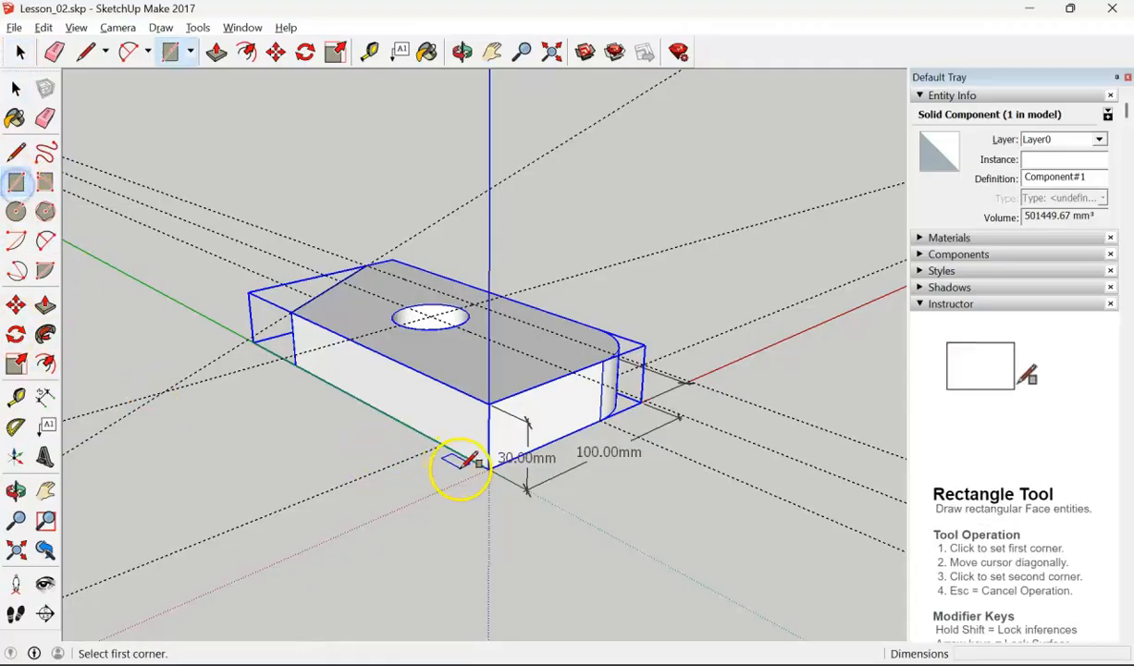
pyautogui.click(489, 469)
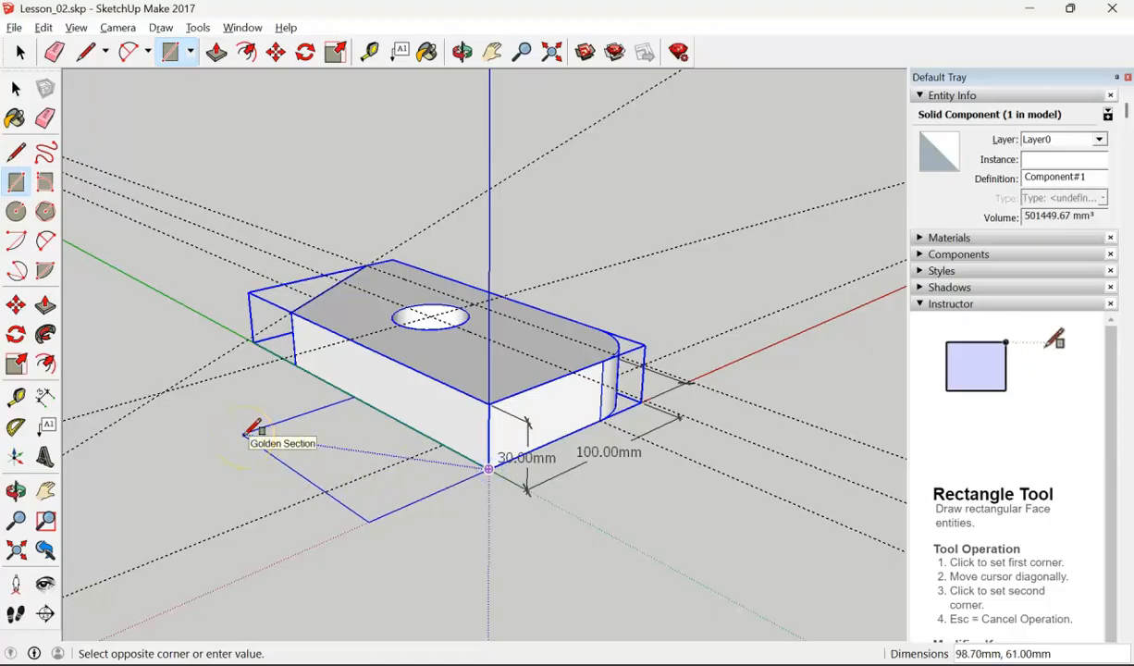
pyautogui.write('100,')
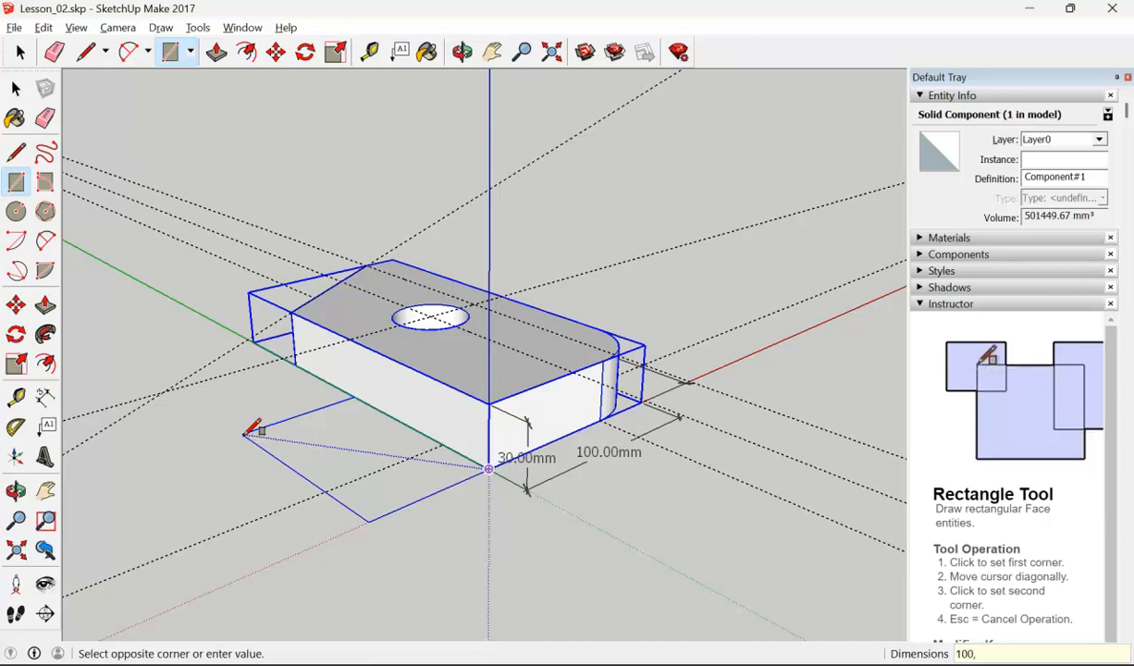
pyautogui.write('50')
pyautogui.press('Return')
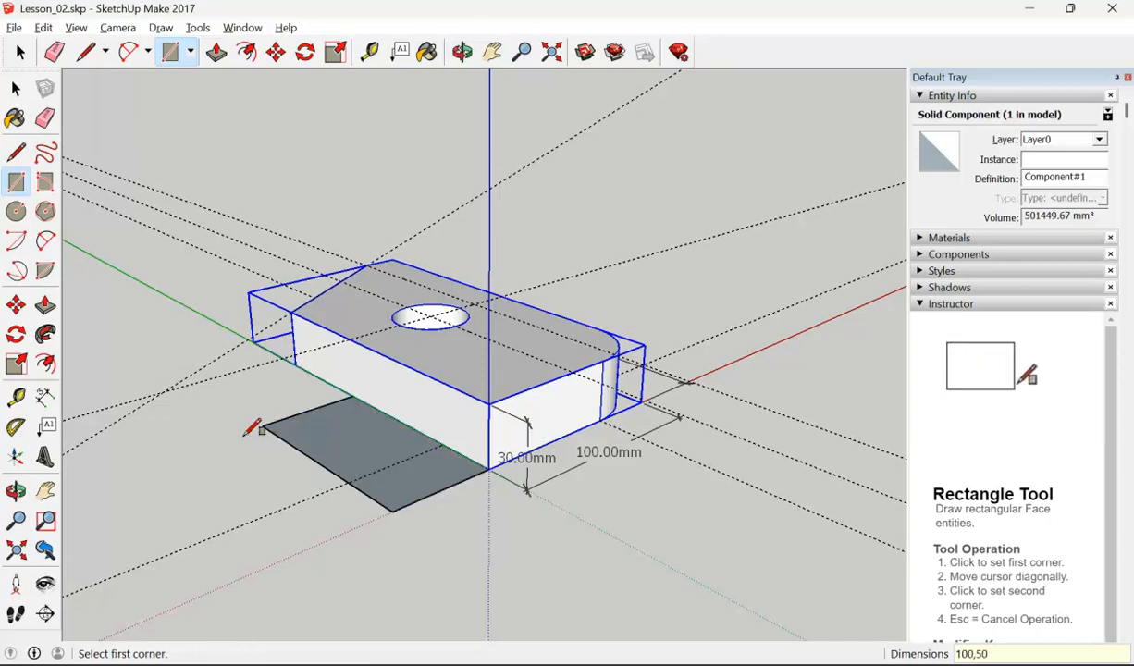
# Try extruding the new rectangle 30 mm upward with Push/Pull, and undo the extrusion
pyautogui.moveTo(430, 526); pyautogui.dragTo(284, 532, button='middle')
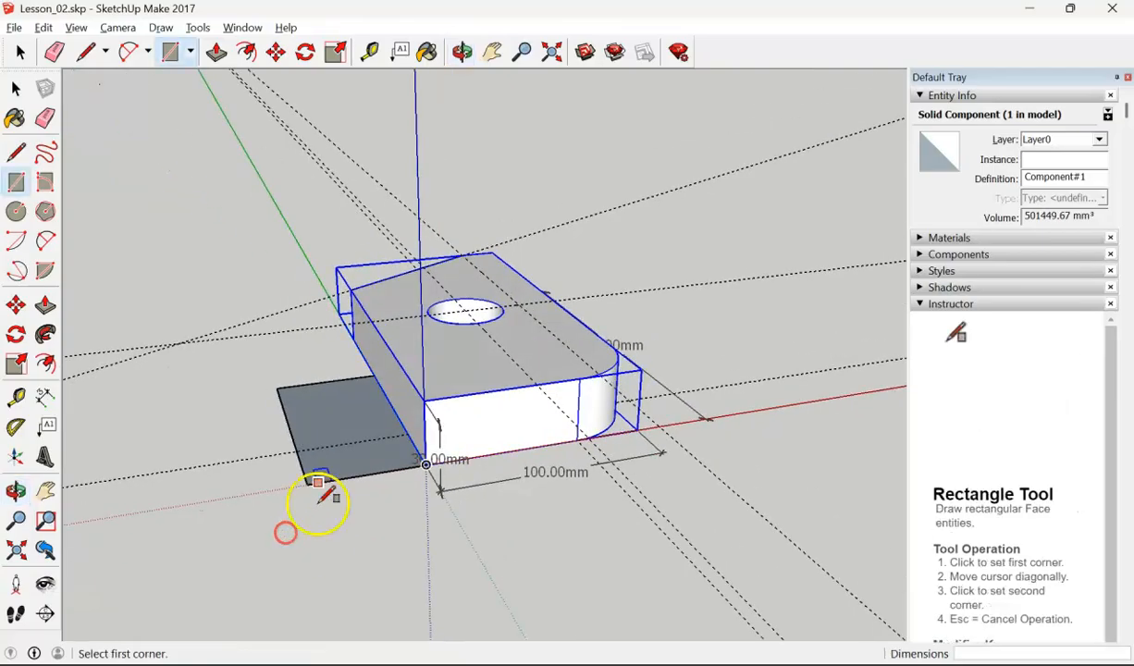
pyautogui.press('p')
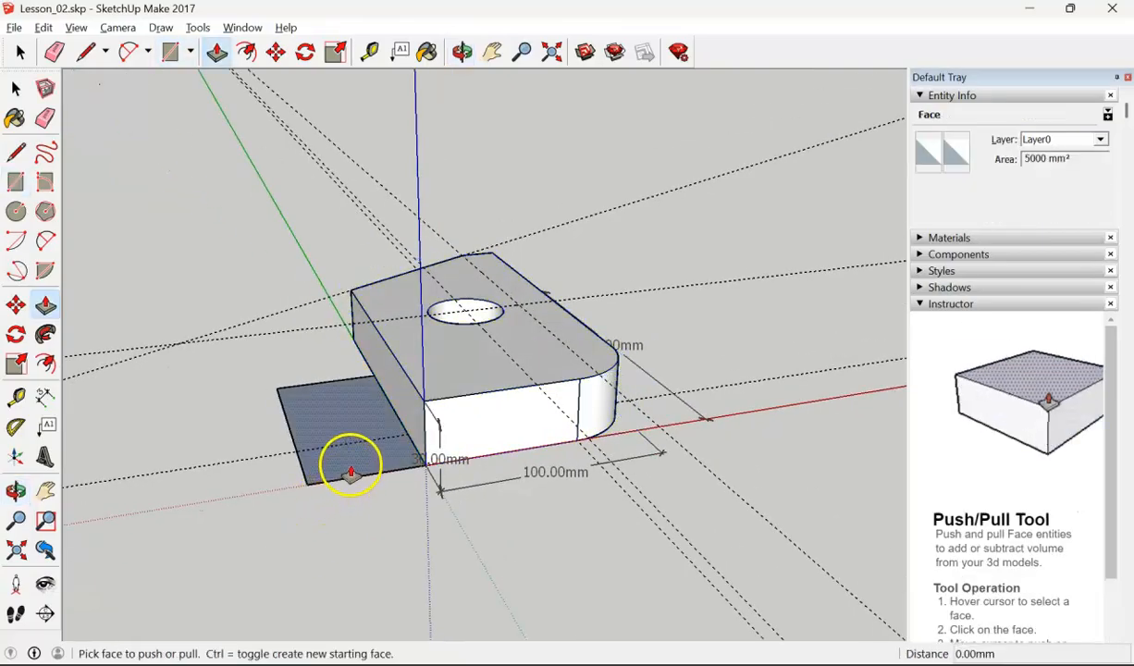
pyautogui.click(349, 466)
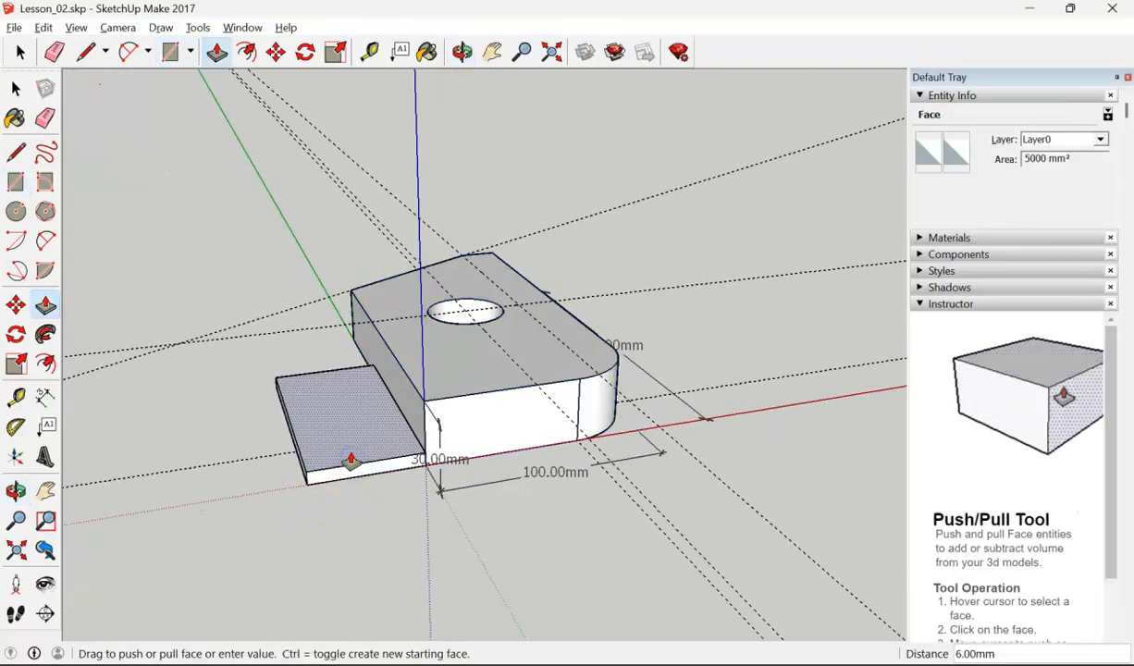
pyautogui.write('30')
pyautogui.press('Return')
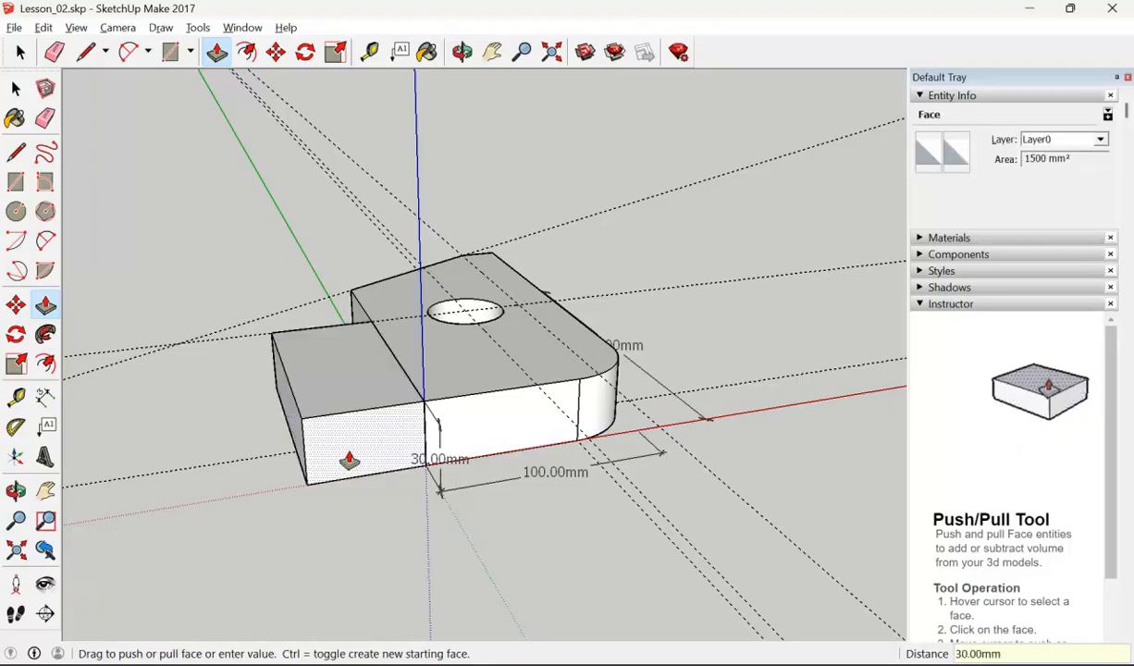
pyautogui.hotkey('ctrl', 'z')
# Extrude the 100 × 50 mm rectangle beside the plate 20 mm upward with Push/Pull
pyautogui.click(347, 454)
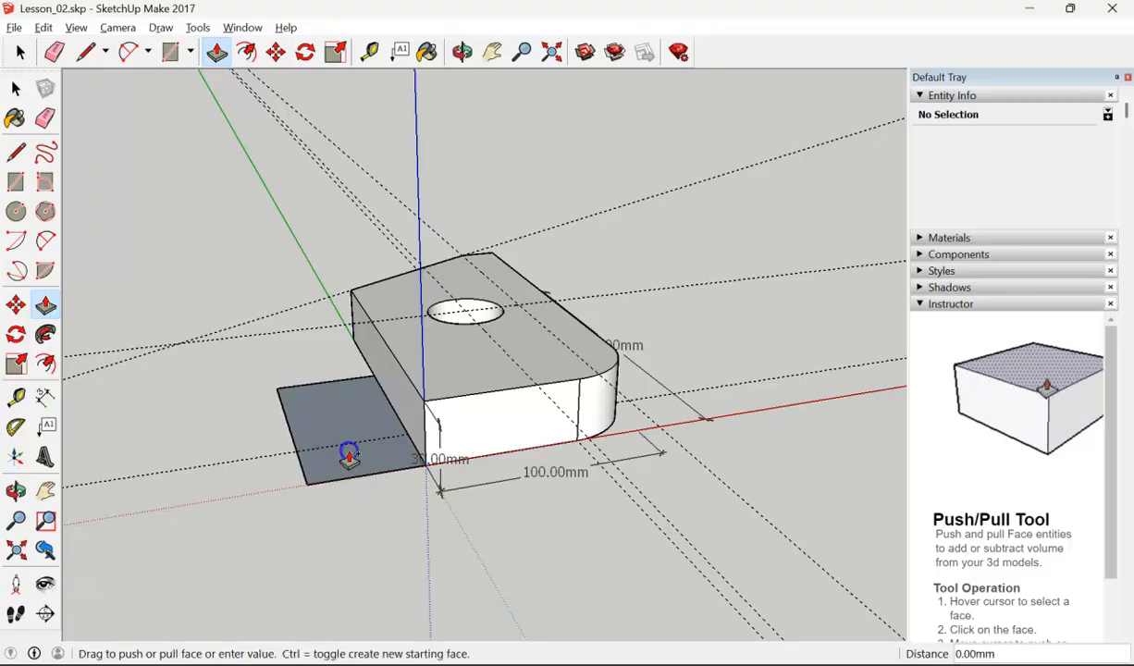
pyautogui.write('20')
pyautogui.press('Return')
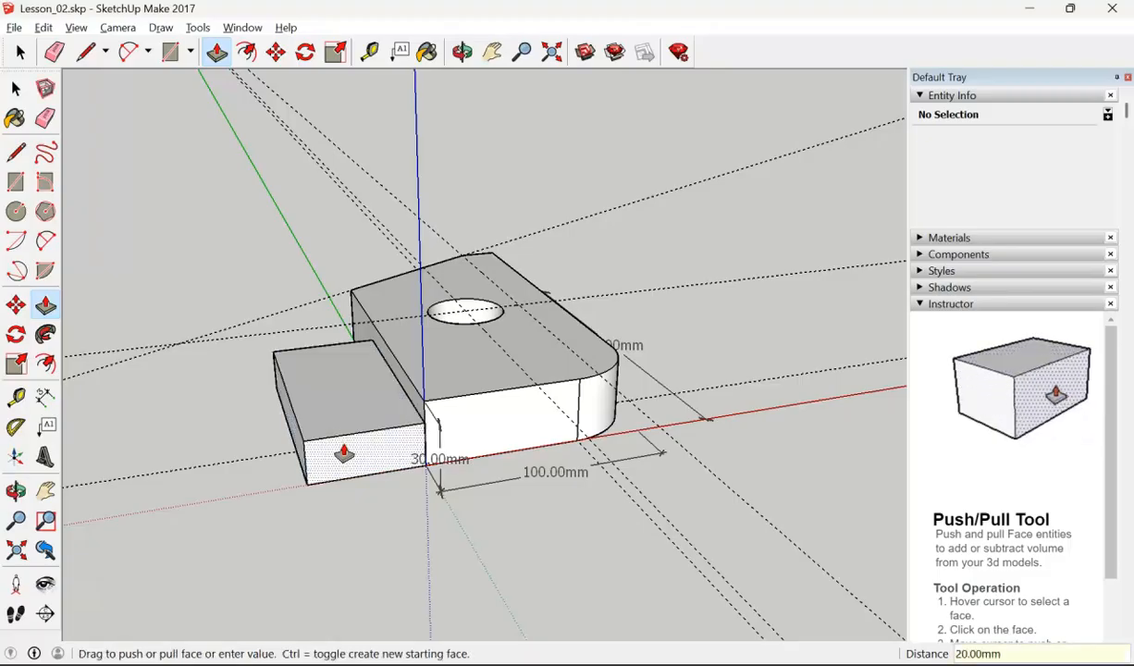
# Push the new block's top face down by 10 mm
pyautogui.click(280, 460)
pyautogui.moveTo(328, 459); pyautogui.dragTo(291, 484)
pyautogui.press('p')
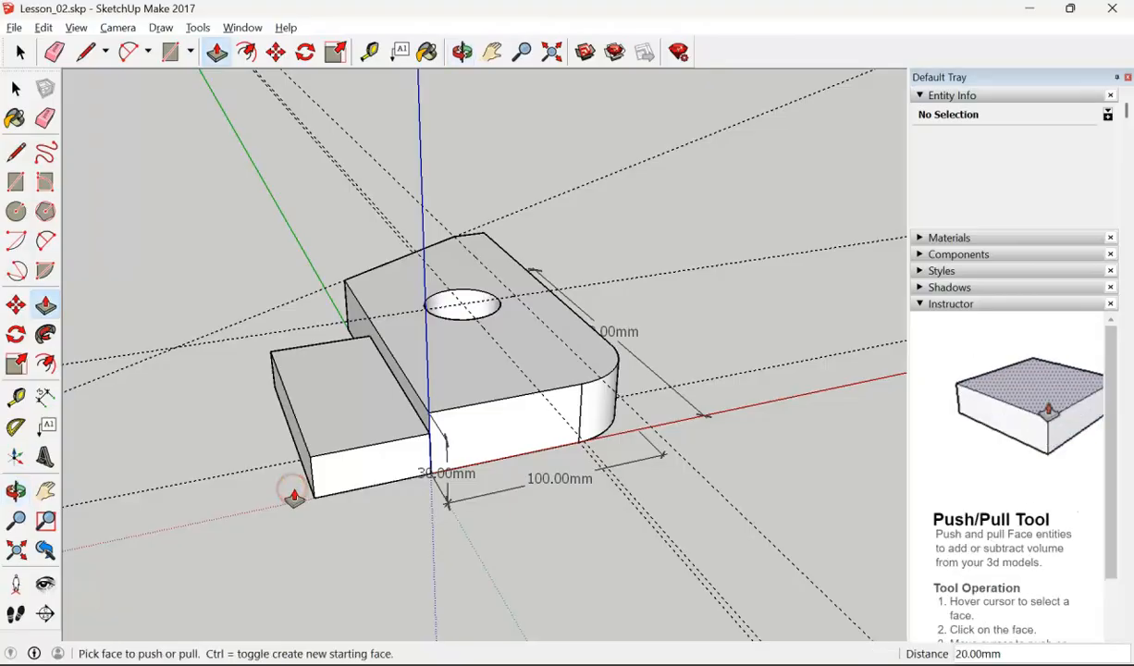
pyautogui.click(344, 464)
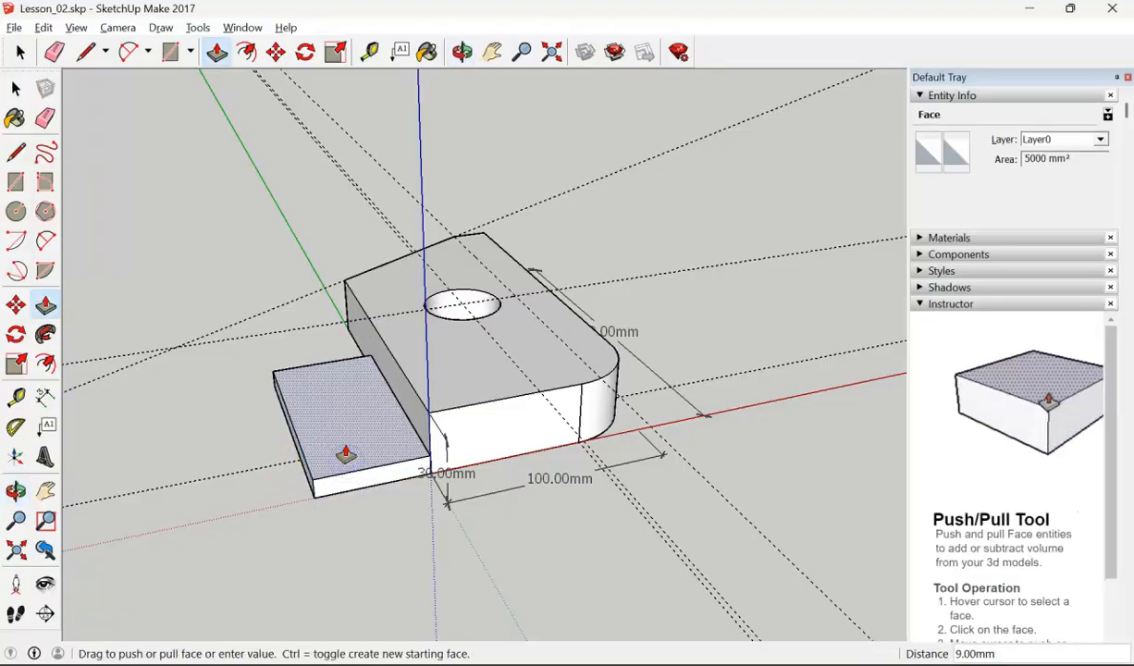
pyautogui.write('10')
pyautogui.press('Return')
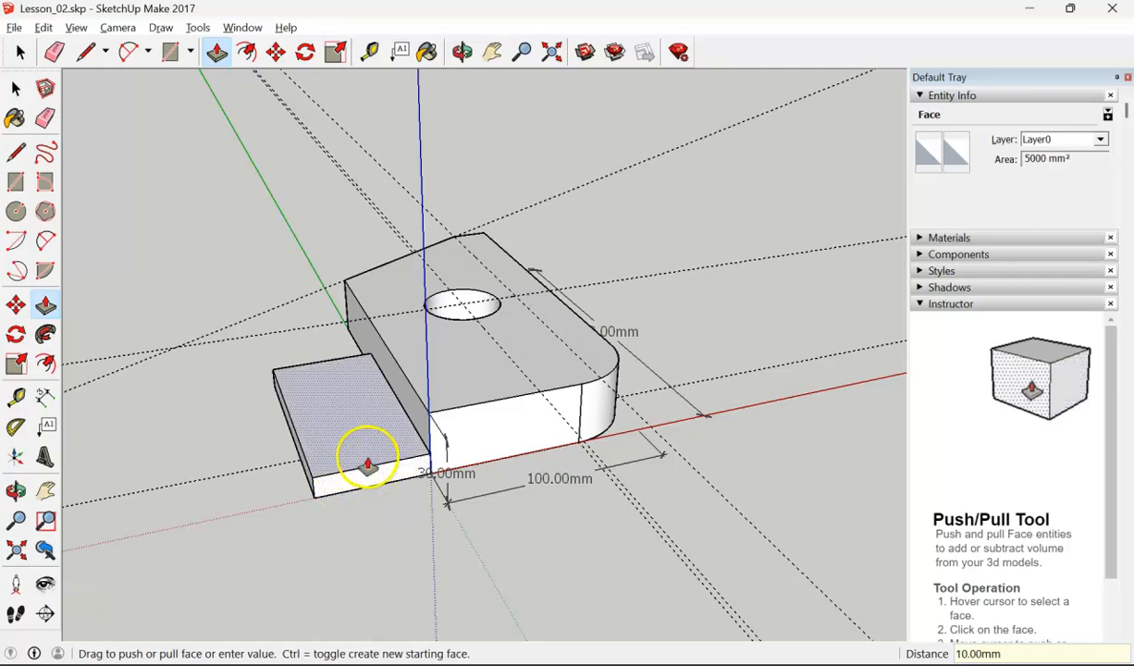
# Add a guide line across the small block's top face, 50 mm from its far short edge
pyautogui.click(314, 374)
pyautogui.press('t')
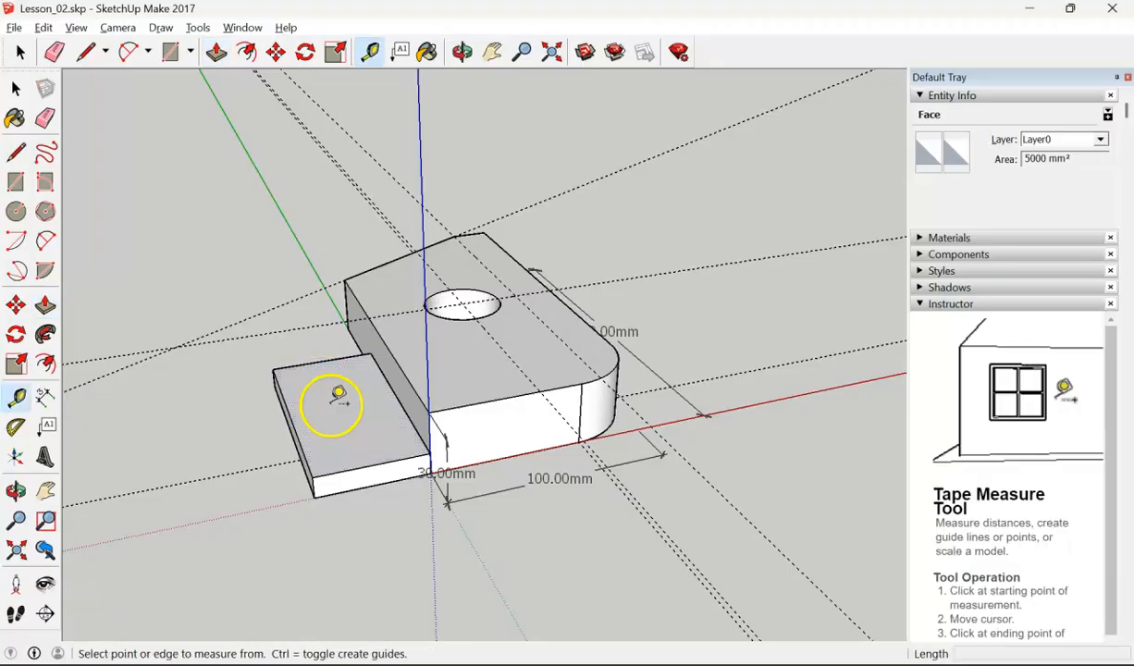
pyautogui.click(310, 364)
pyautogui.click(328, 402)
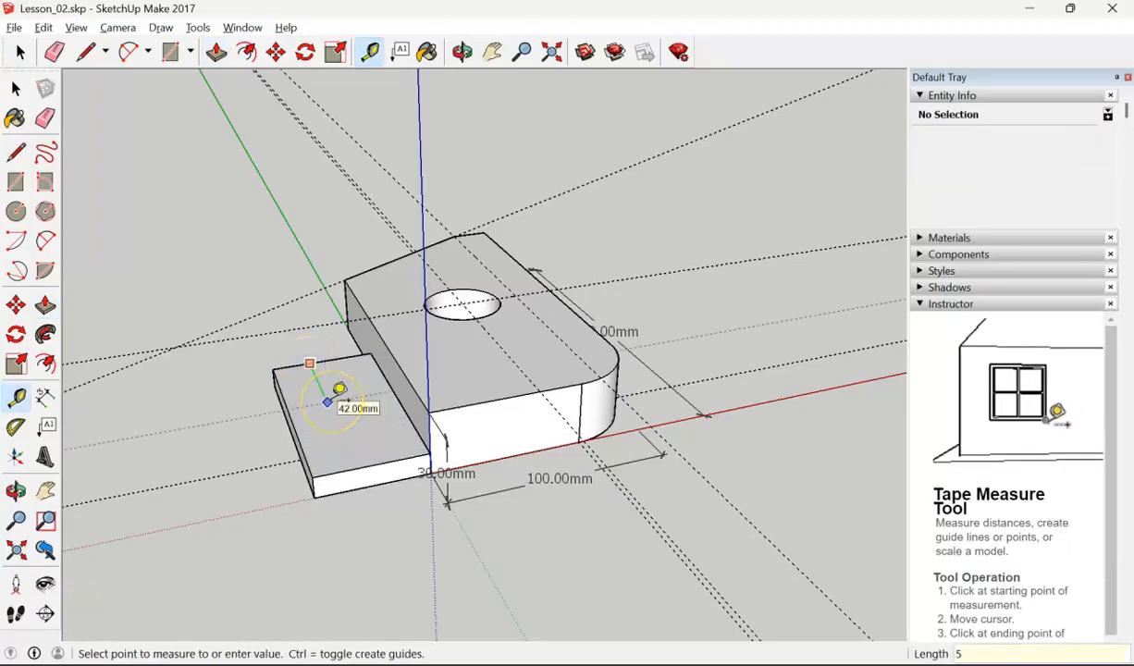
pyautogui.press('Return')
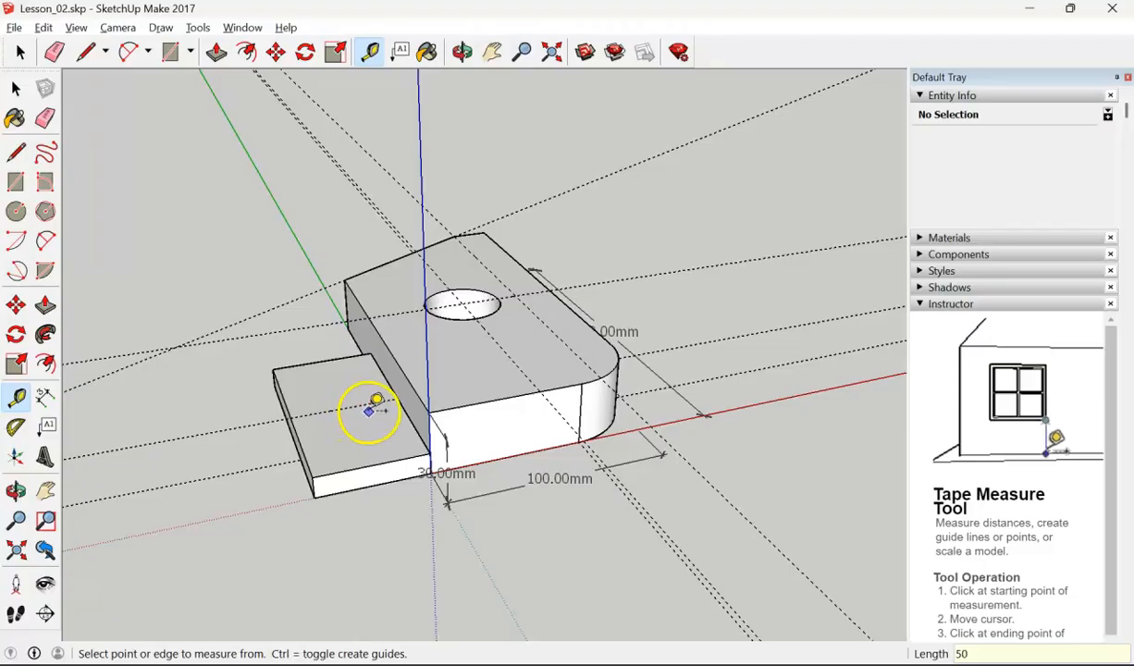
pyautogui.click(48, 241)
pyautogui.click(370, 353)
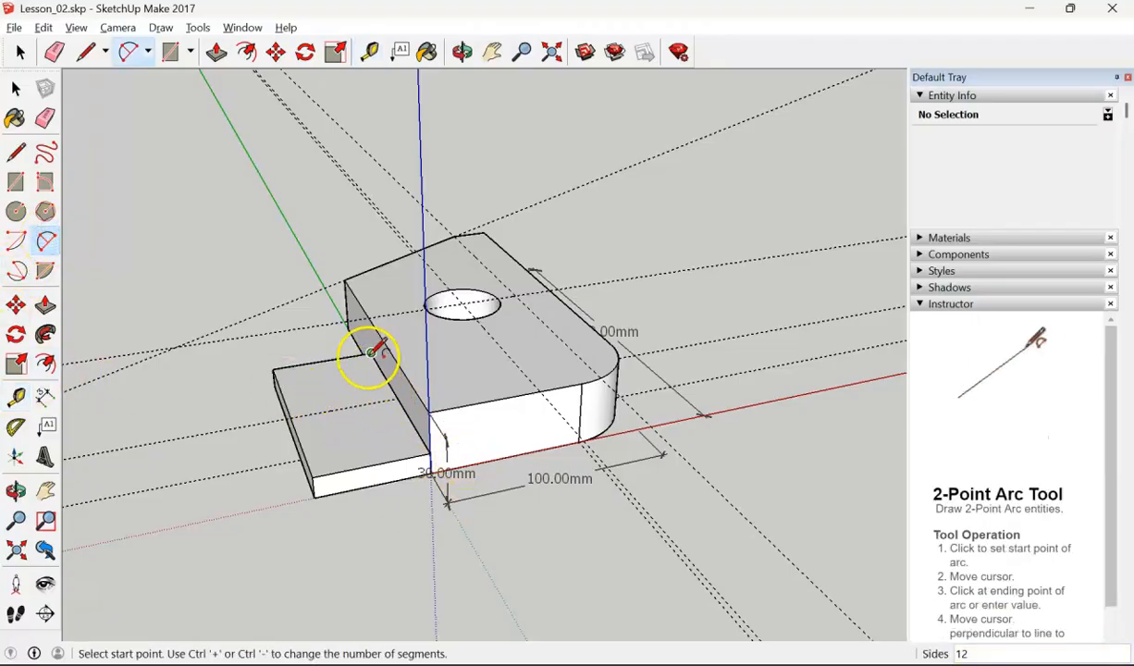
pyautogui.click(430, 453)
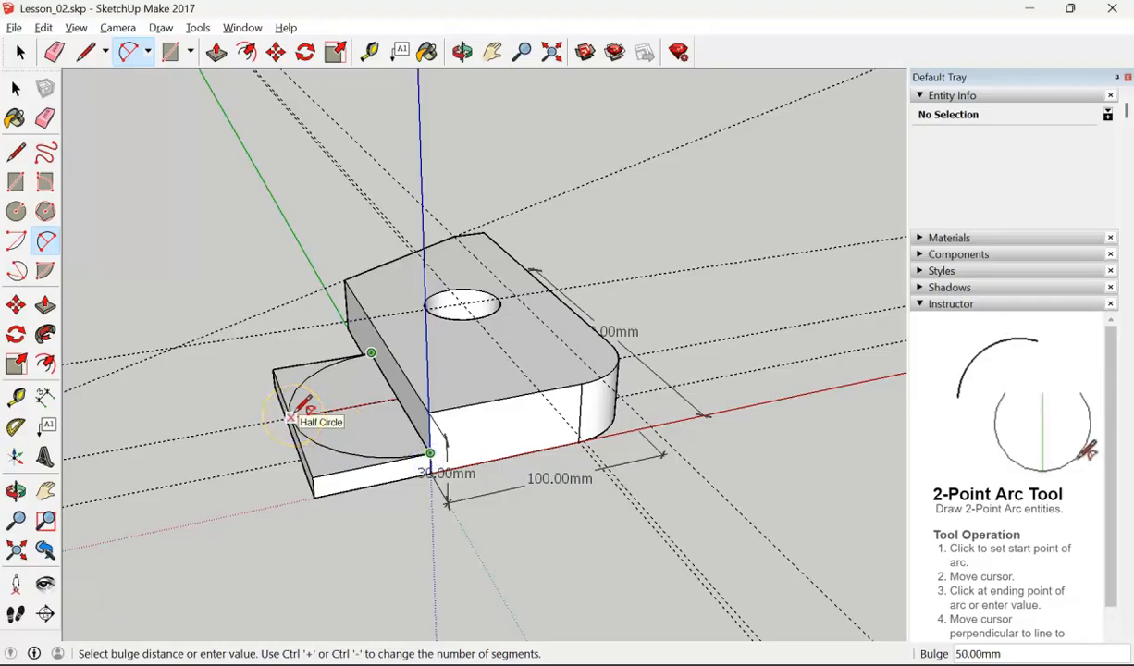
pyautogui.moveTo(292, 418); pyautogui.dragTo(278, 552, button='middle')
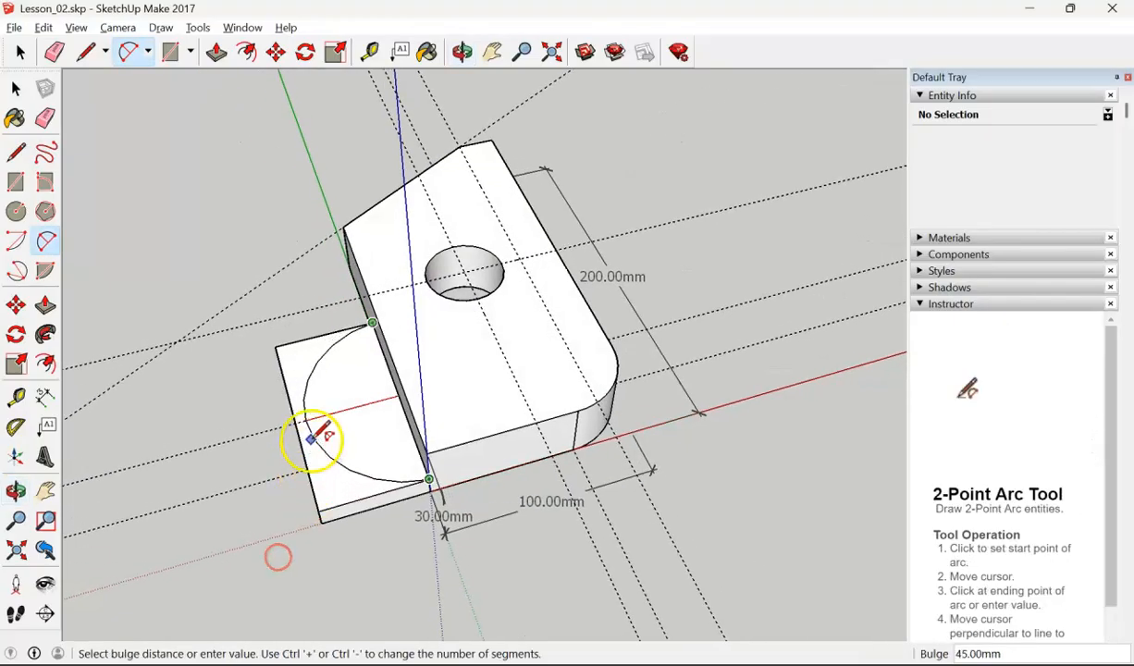
pyautogui.moveTo(296, 422); pyautogui.dragTo(323, 435, button='middle')
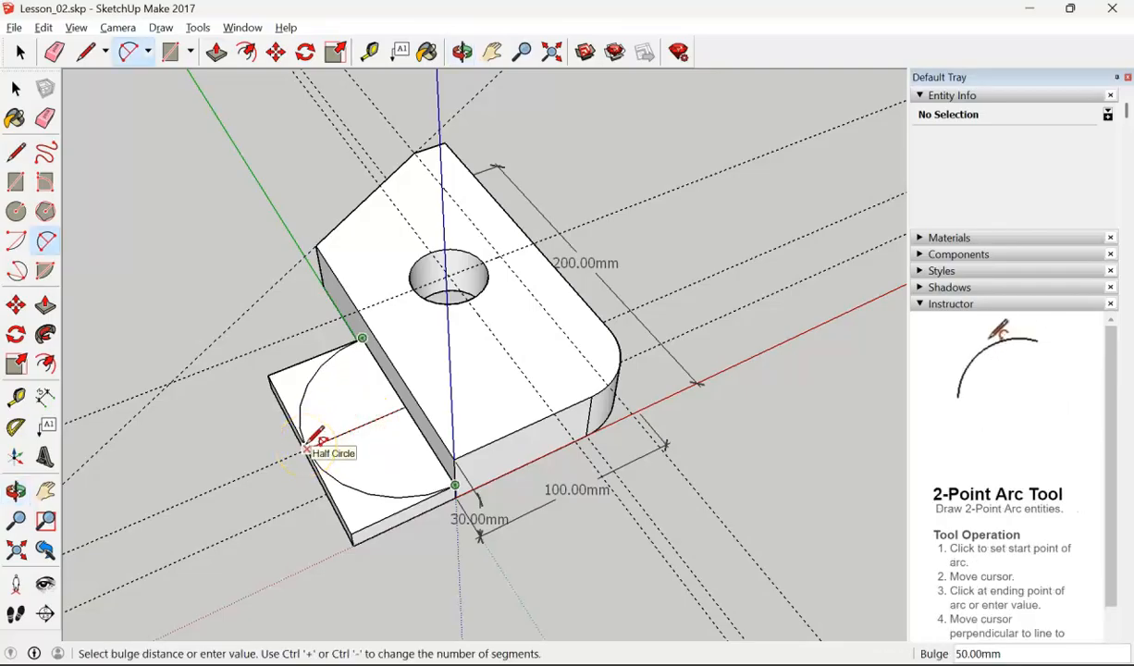
pyautogui.scroll(2, 311, 436)
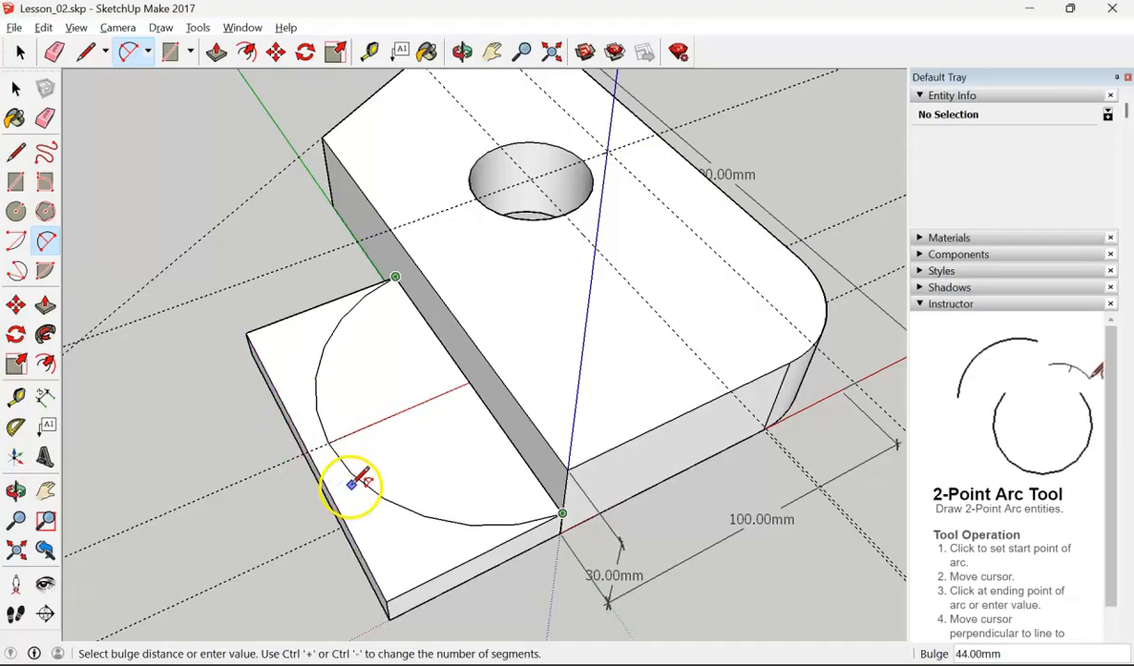
pyautogui.press('Escape')
# Pull the small block's long outer side face outward by 5 mm, away from the plate
pyautogui.moveTo(316, 489); pyautogui.dragTo(432, 451, button='middle')
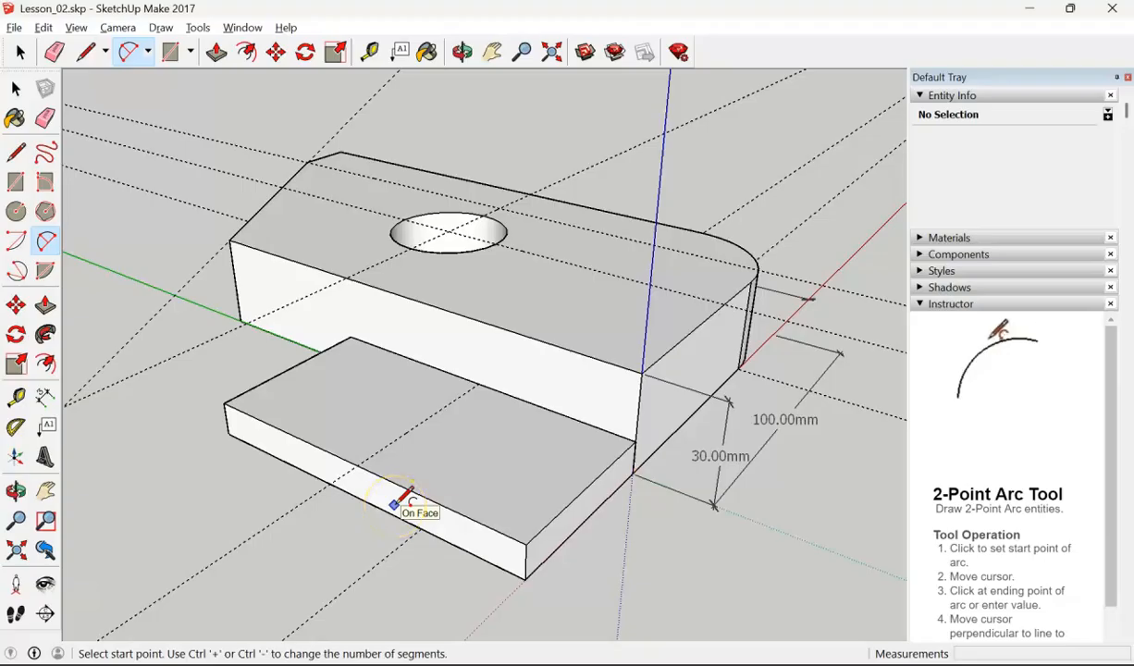
pyautogui.press('t')
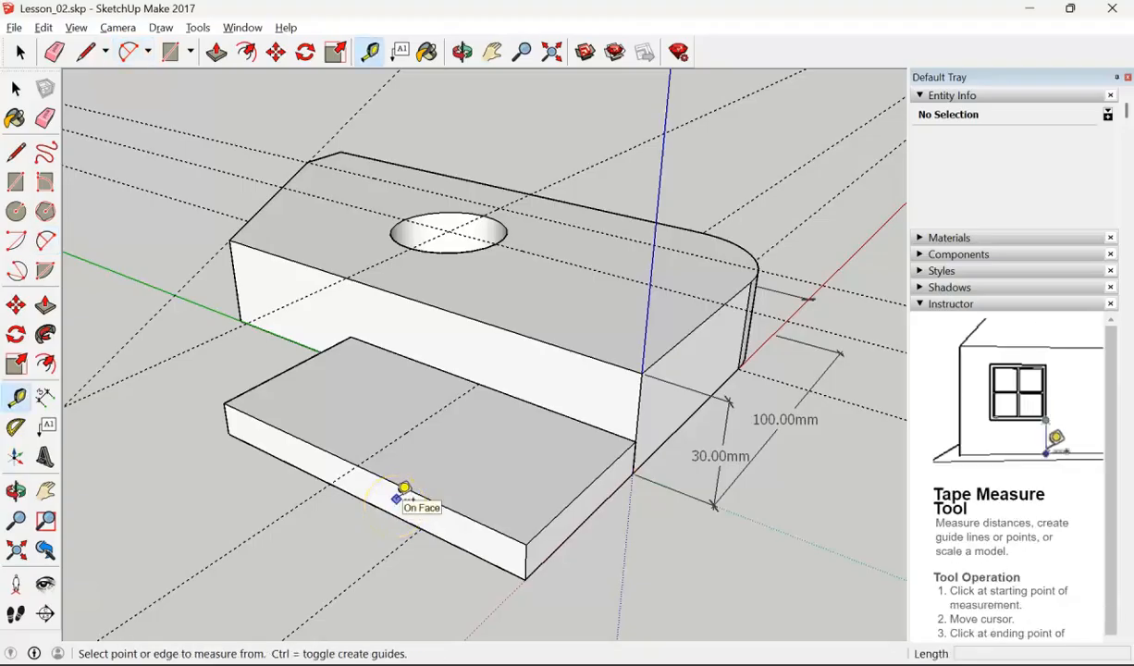
pyautogui.press('p')
pyautogui.moveTo(395, 504); pyautogui.dragTo(379, 525)
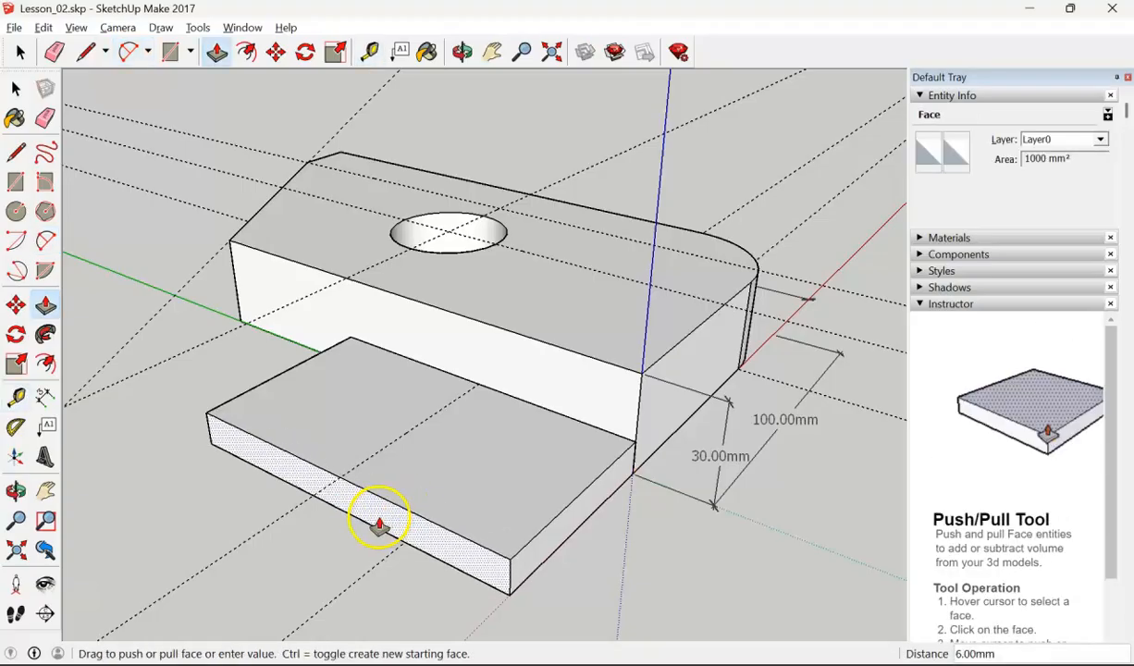
pyautogui.write('5')
pyautogui.press('Return')
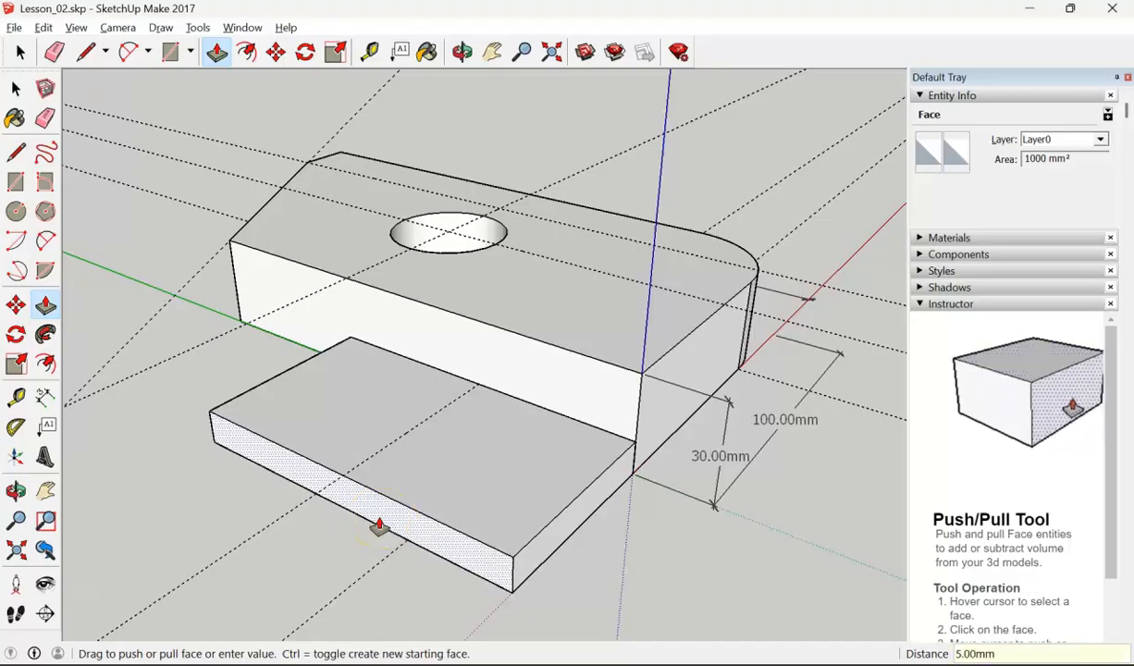
# Add a guide line on the small block's top face, 5 mm inward from its outer long edge
pyautogui.press('t')
pyautogui.click(400, 500)
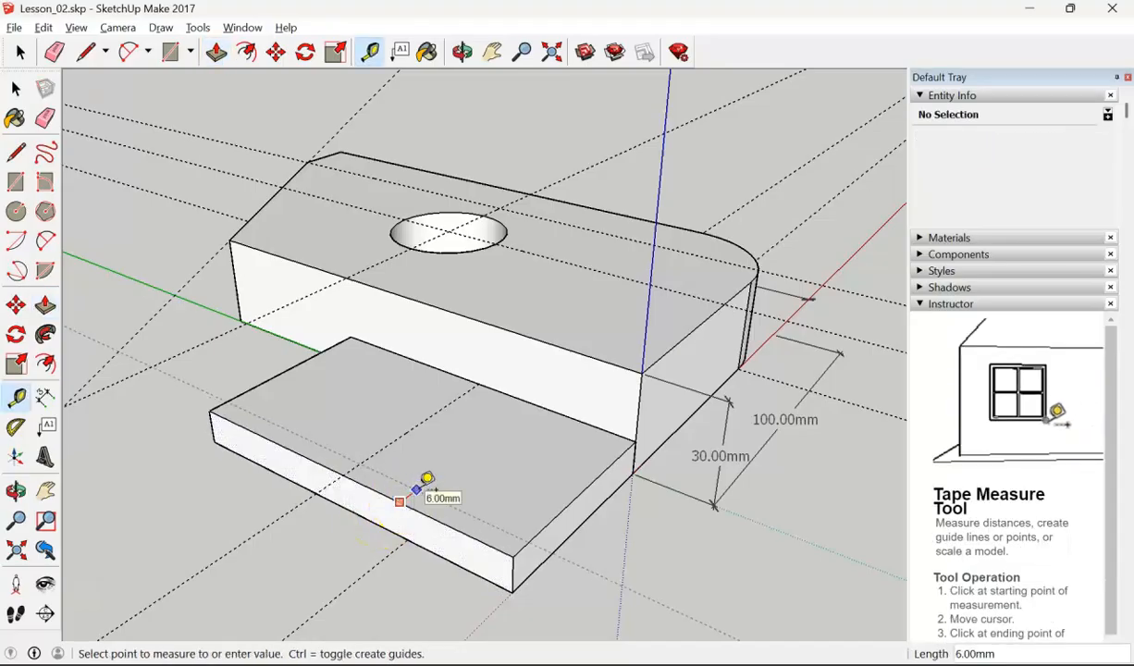
pyautogui.press('Return')
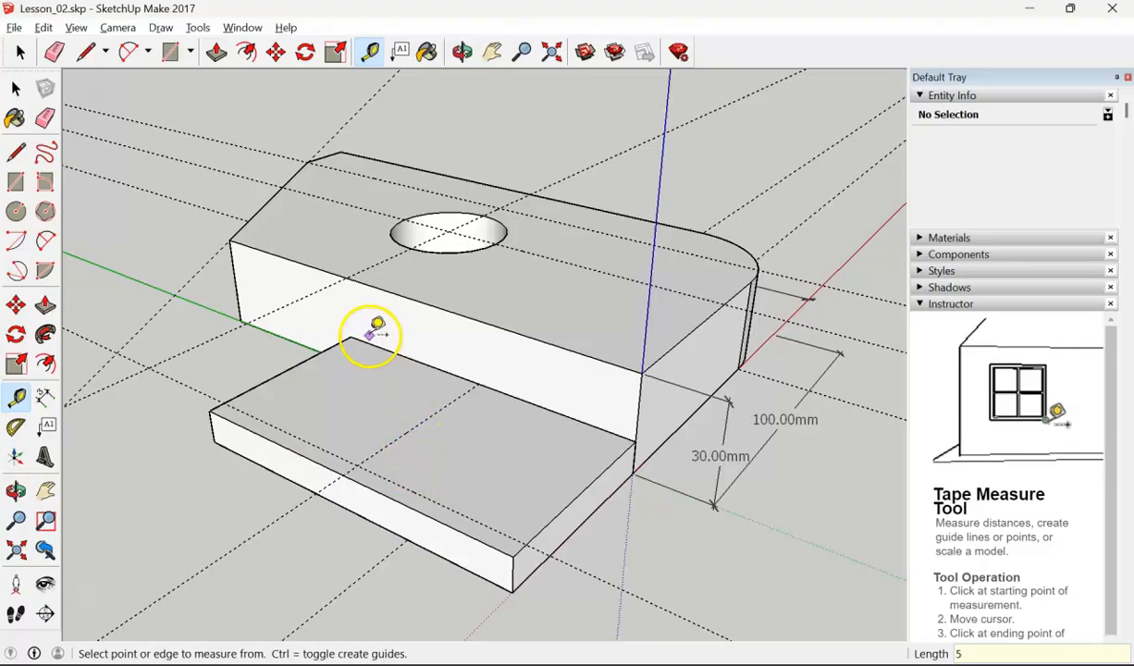
# Draw a 2-point arc on the small block's top between the inner long edge's endpoints, bulging 50 mm to the guide intersection
pyautogui.click(45, 241)
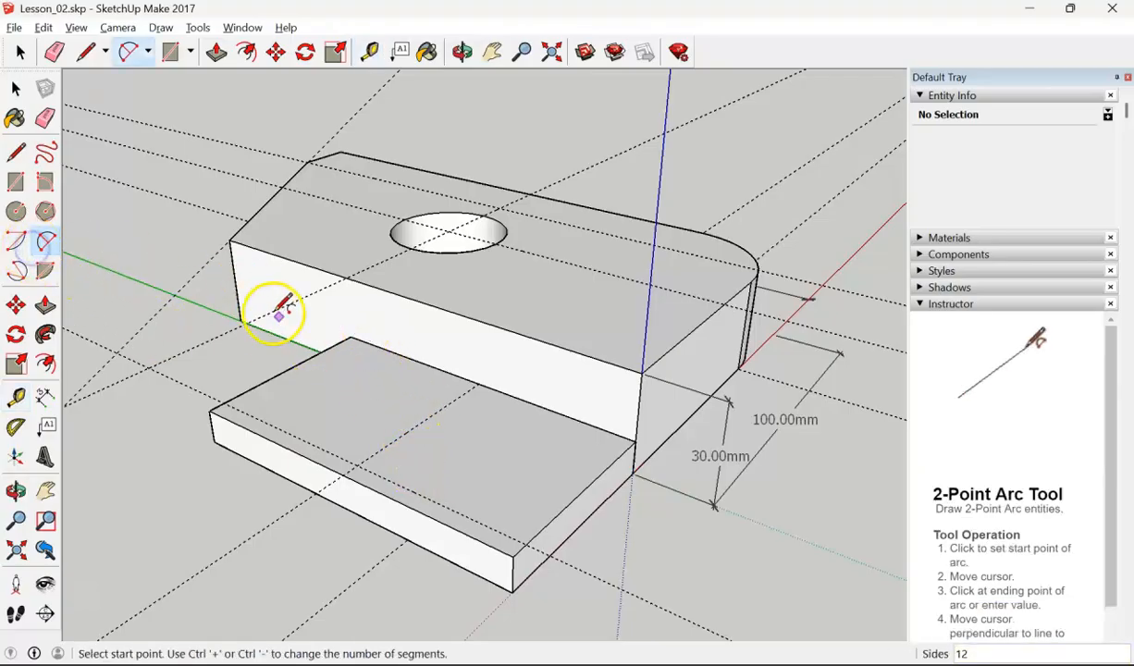
pyautogui.click(351, 336)
pyautogui.click(634, 444)
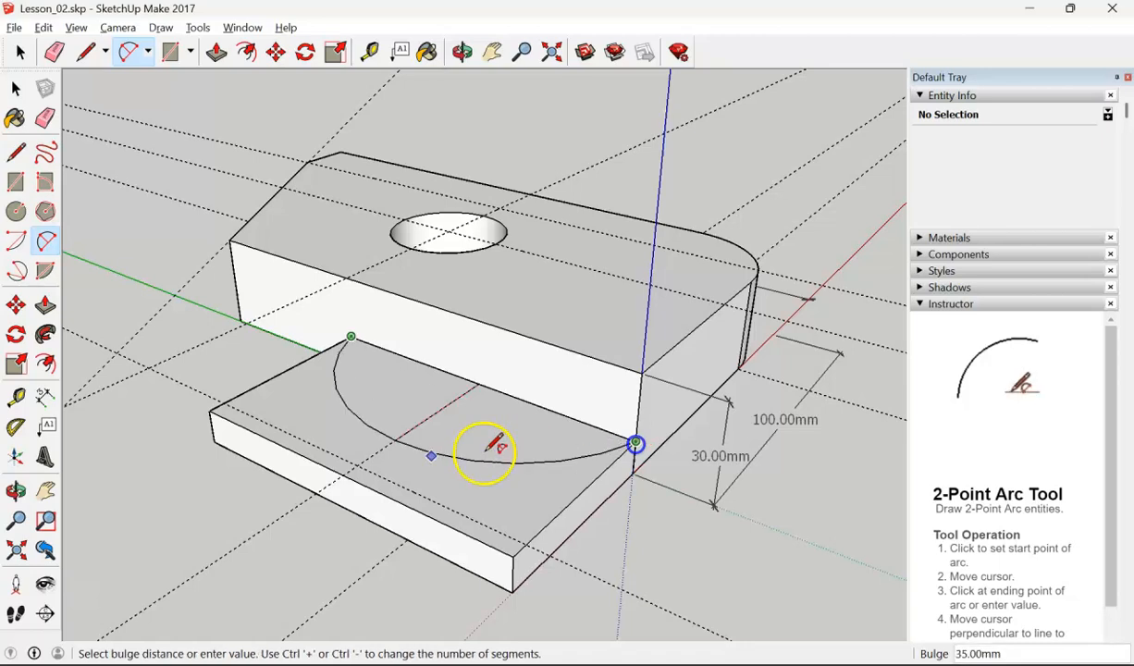
pyautogui.click(359, 462)
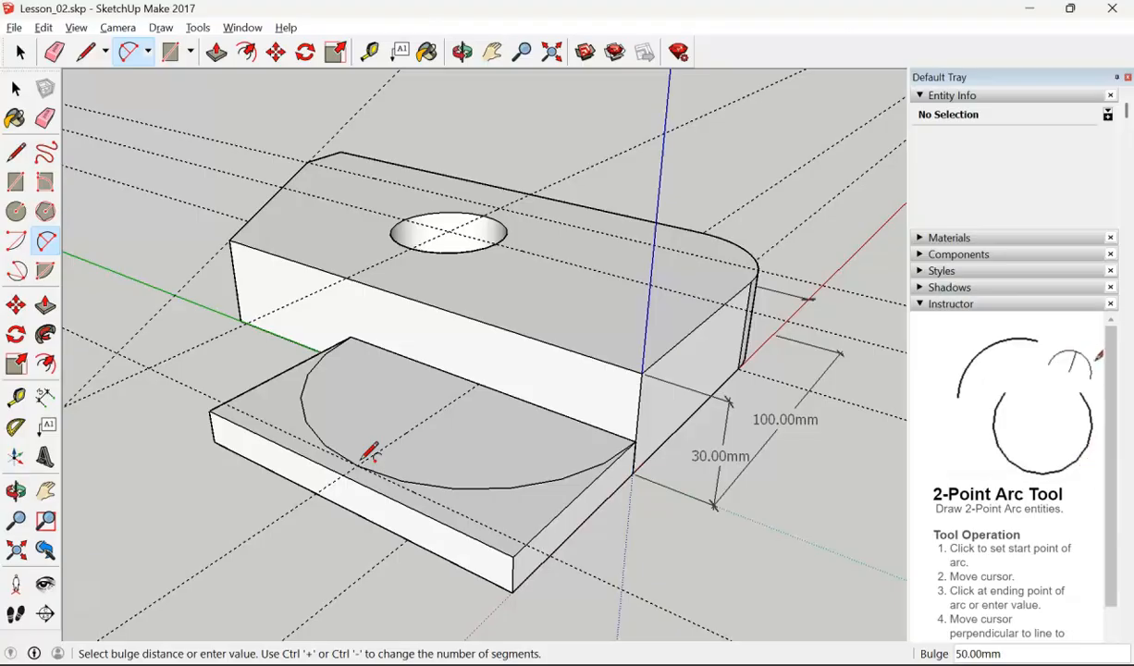
# Set the new arc to 48 segments and select it to check its properties
pyautogui.write('4')
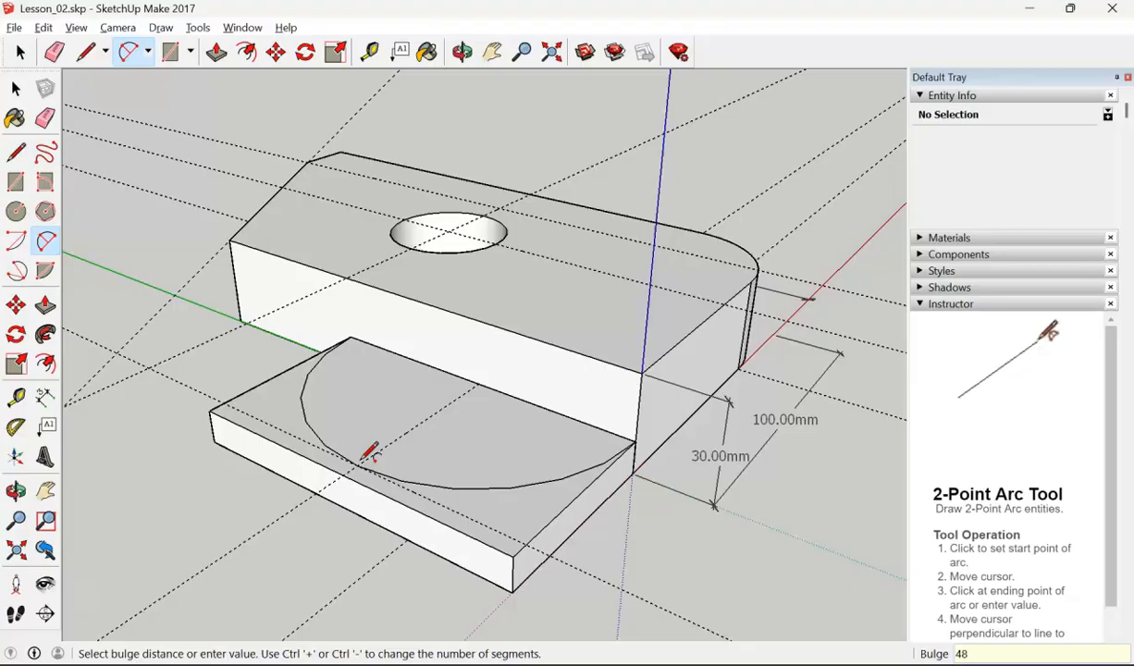
pyautogui.write('8')
pyautogui.press('Return')
pyautogui.moveTo(324, 375); pyautogui.dragTo(346, 499, button='middle')
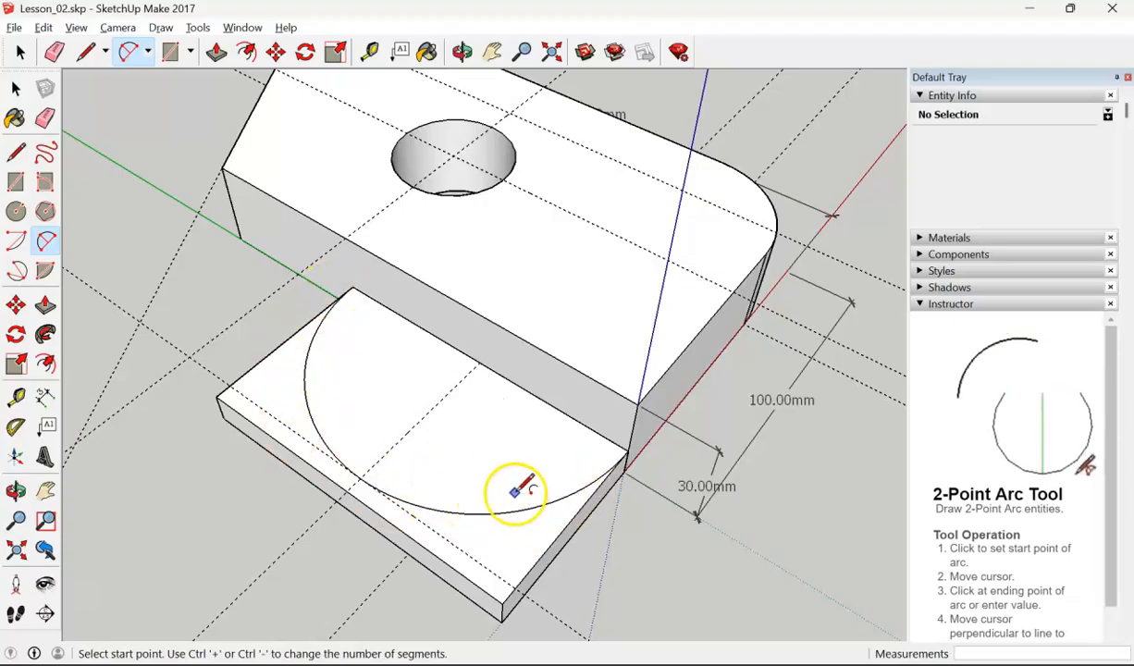
pyautogui.moveTo(413, 457); pyautogui.dragTo(362, 413, button='middle')
pyautogui.press('space')
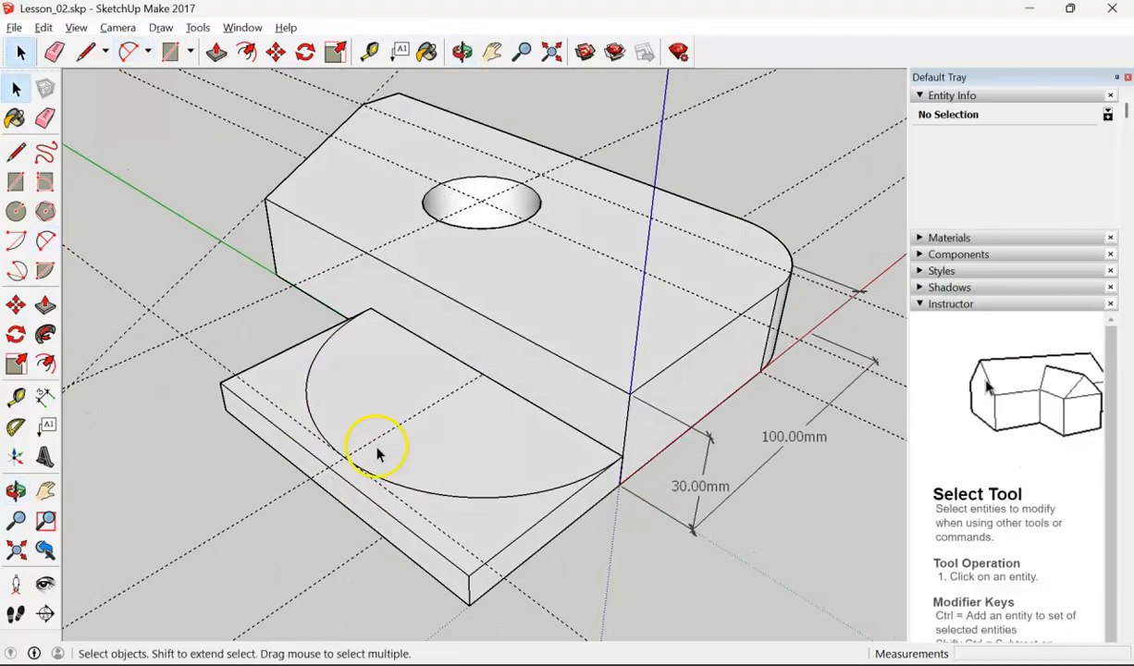
pyautogui.click(398, 489)
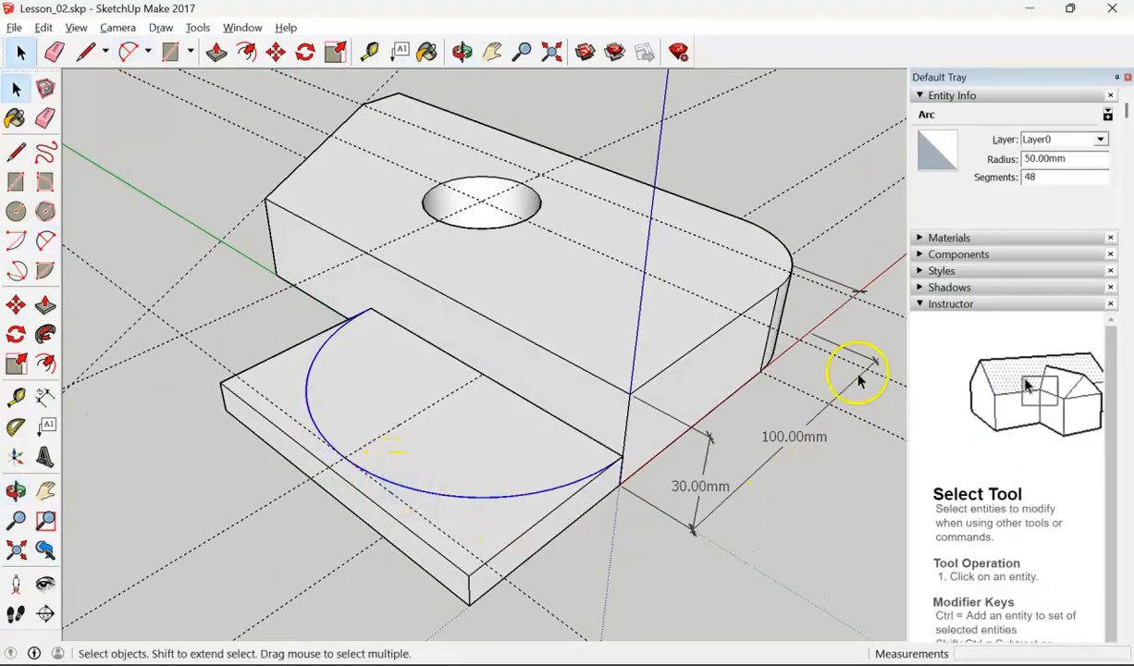
# Try 96 segments on the selected arc and set the count back to 48
pyautogui.doubleClick(1035, 177)
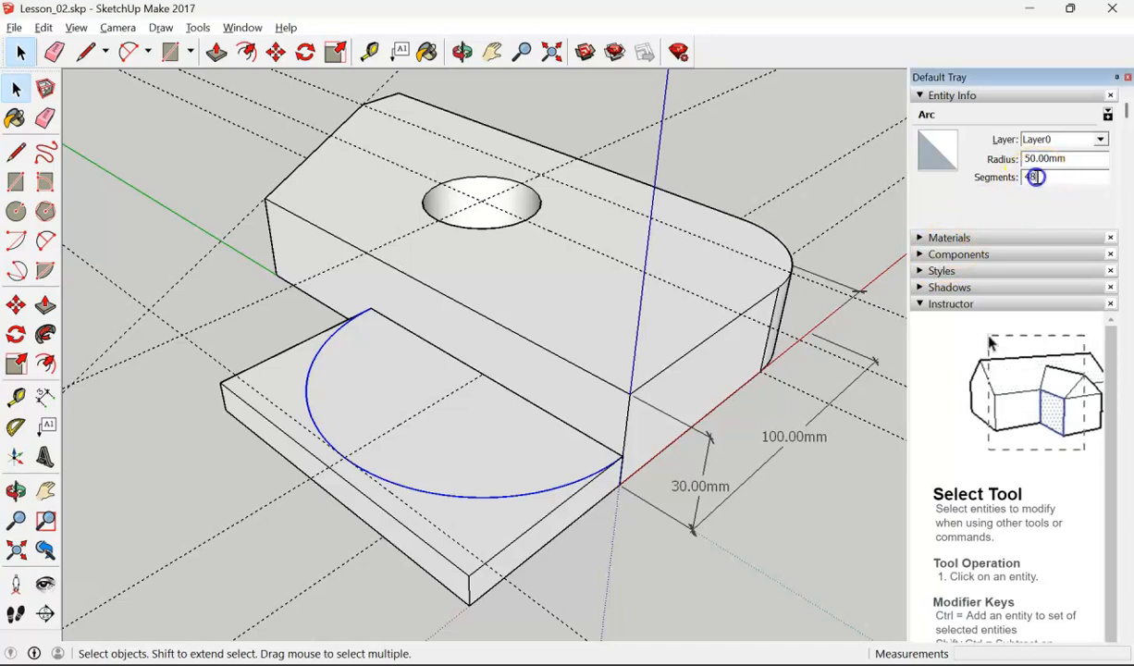
pyautogui.moveTo(1035, 176); pyautogui.dragTo(1016, 179)
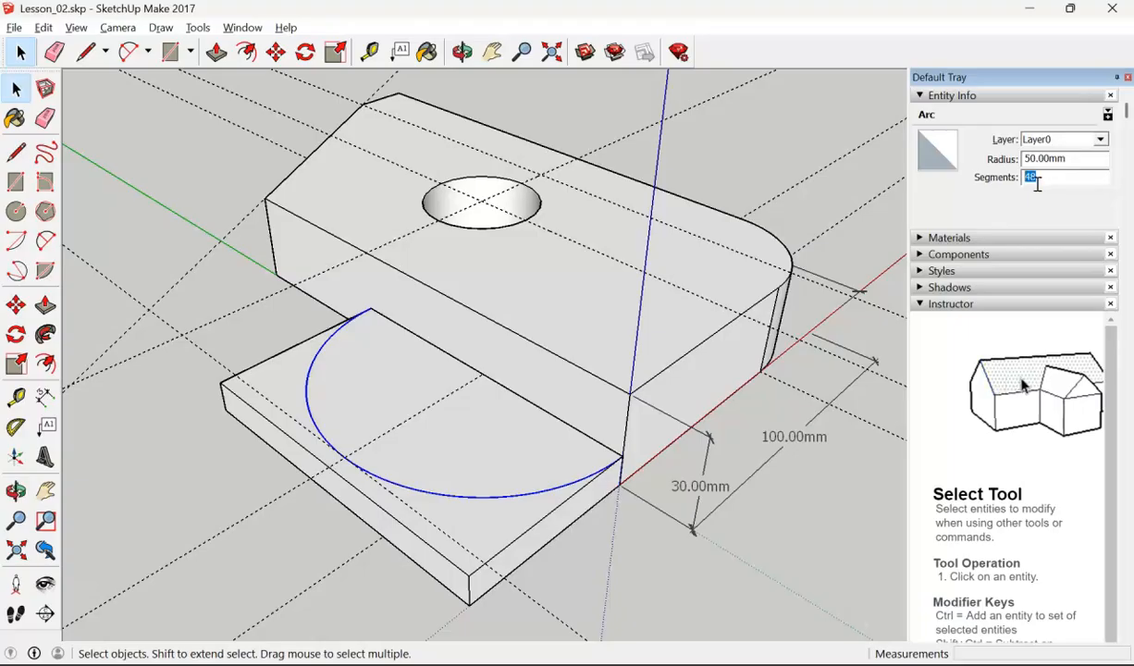
pyautogui.write('6')
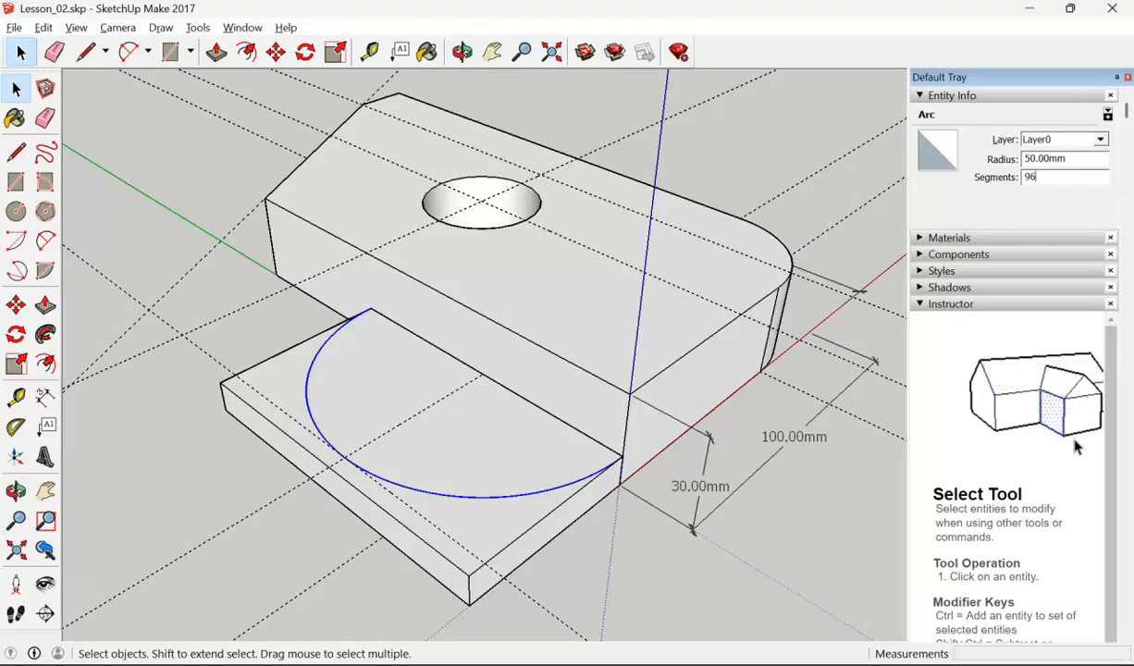
pyautogui.doubleClick(1026, 177)
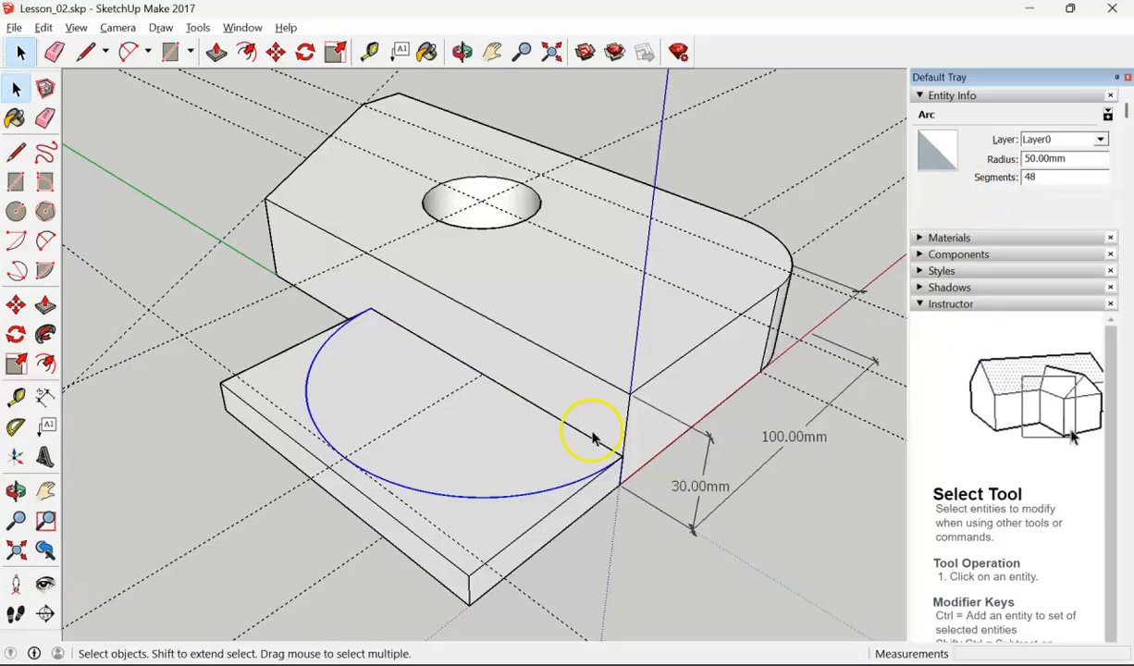
# Push the small block's top face outside the arc down 10 mm to cut away the corners around the half-circle
pyautogui.click(461, 519)
pyautogui.press('p')
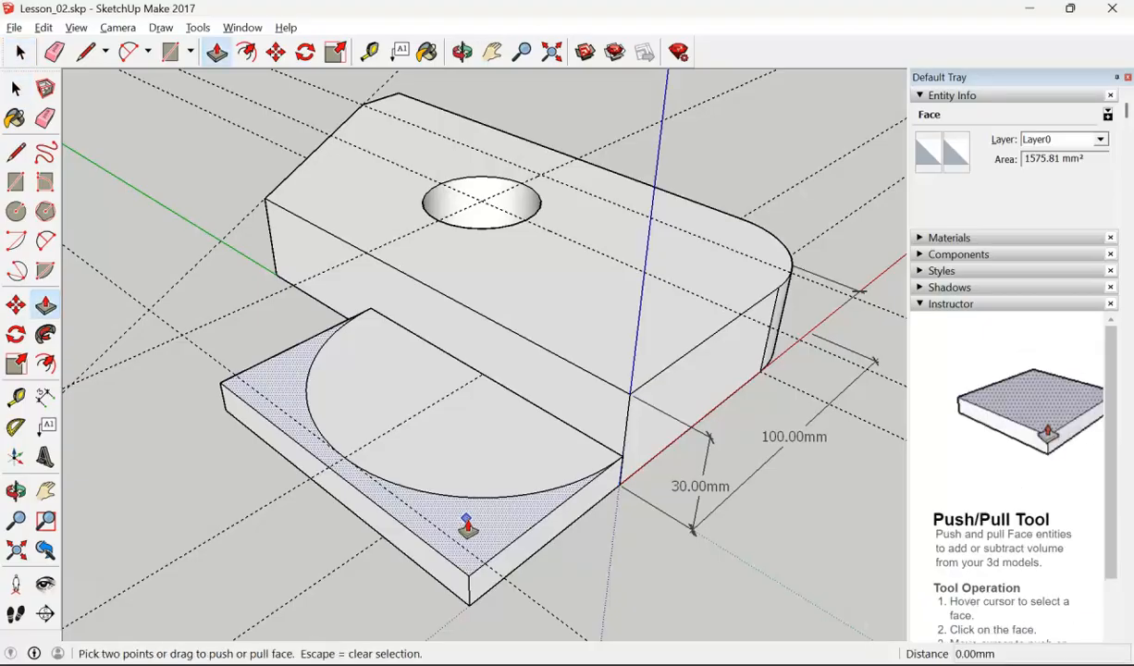
pyautogui.click(466, 524)
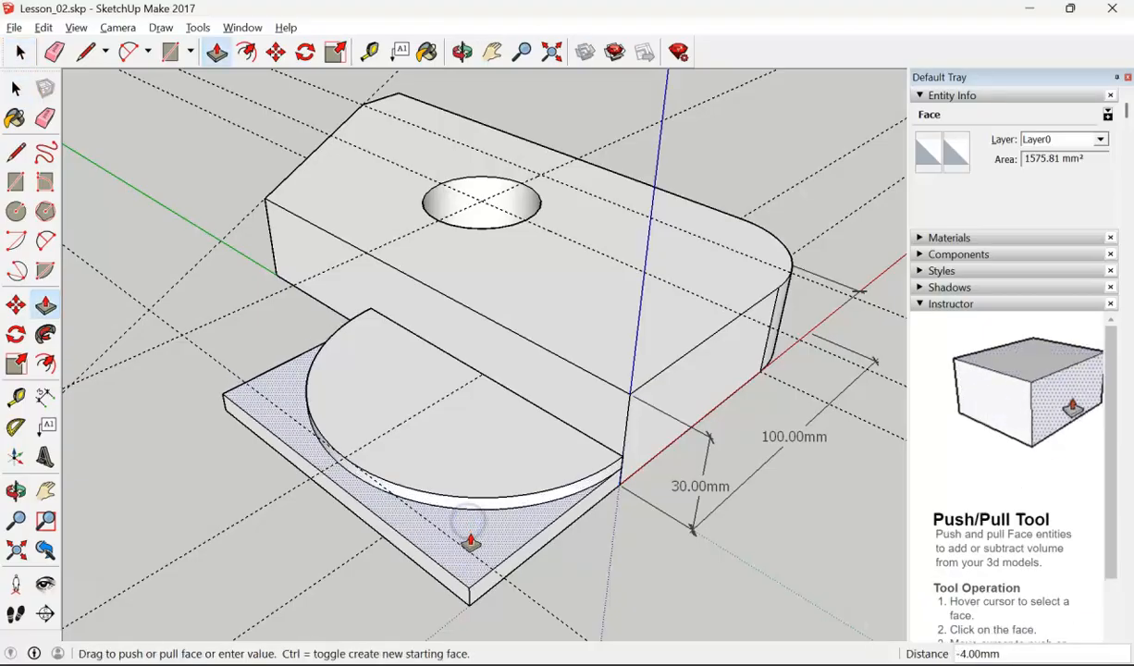
pyautogui.write('10')
pyautogui.press('Return')
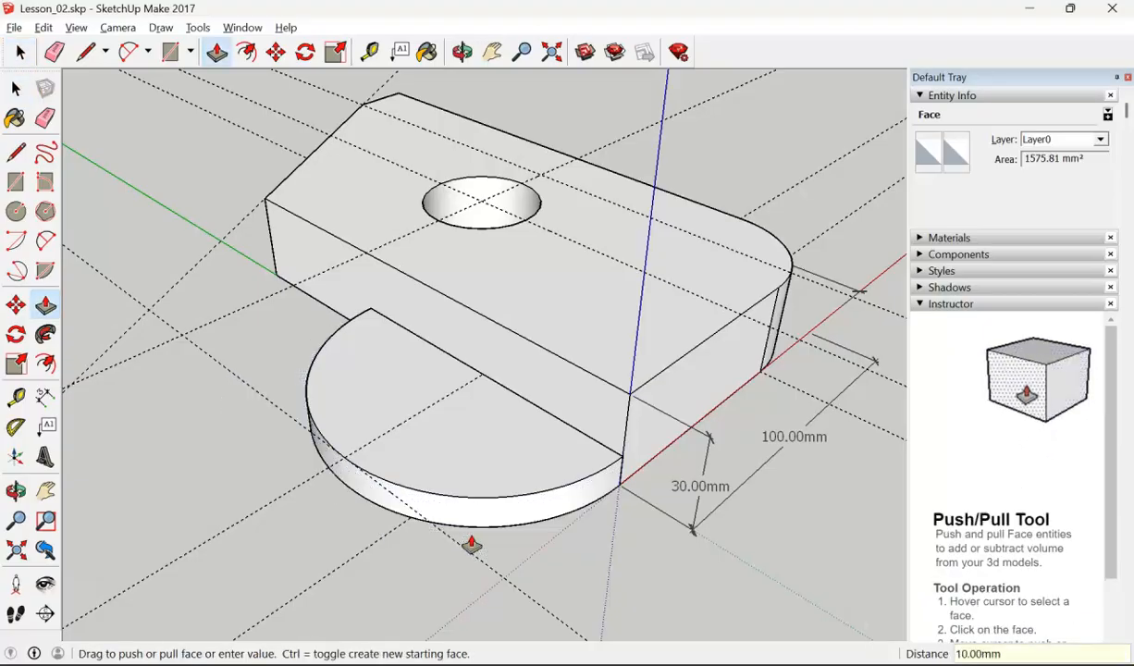
pyautogui.moveTo(570, 544); pyautogui.dragTo(470, 499, button='middle')
pyautogui.press('p')
pyautogui.moveTo(419, 470); pyautogui.dragTo(400, 456, button='middle')
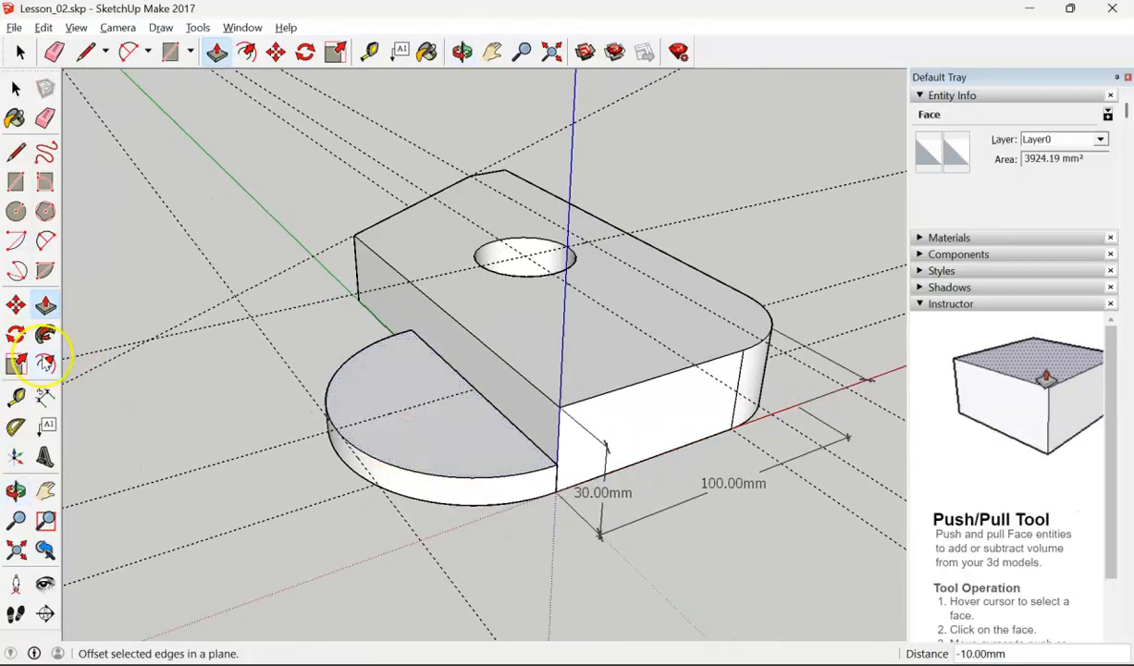
pyautogui.click(17, 335)
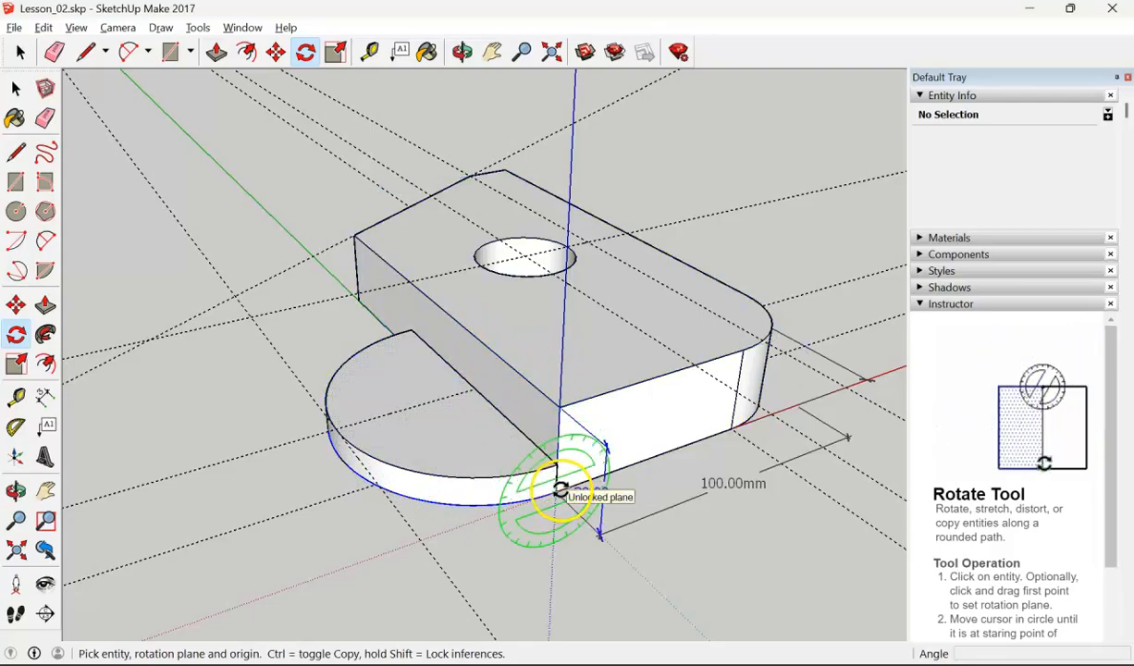
pyautogui.click(556, 491)
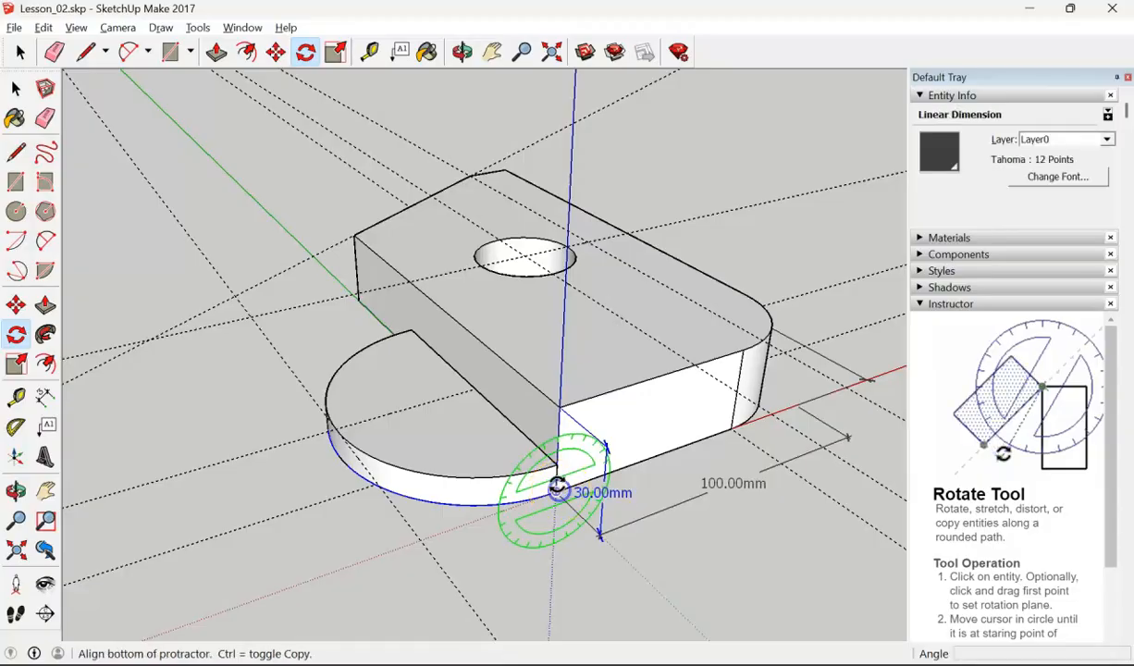
pyautogui.click(555, 464)
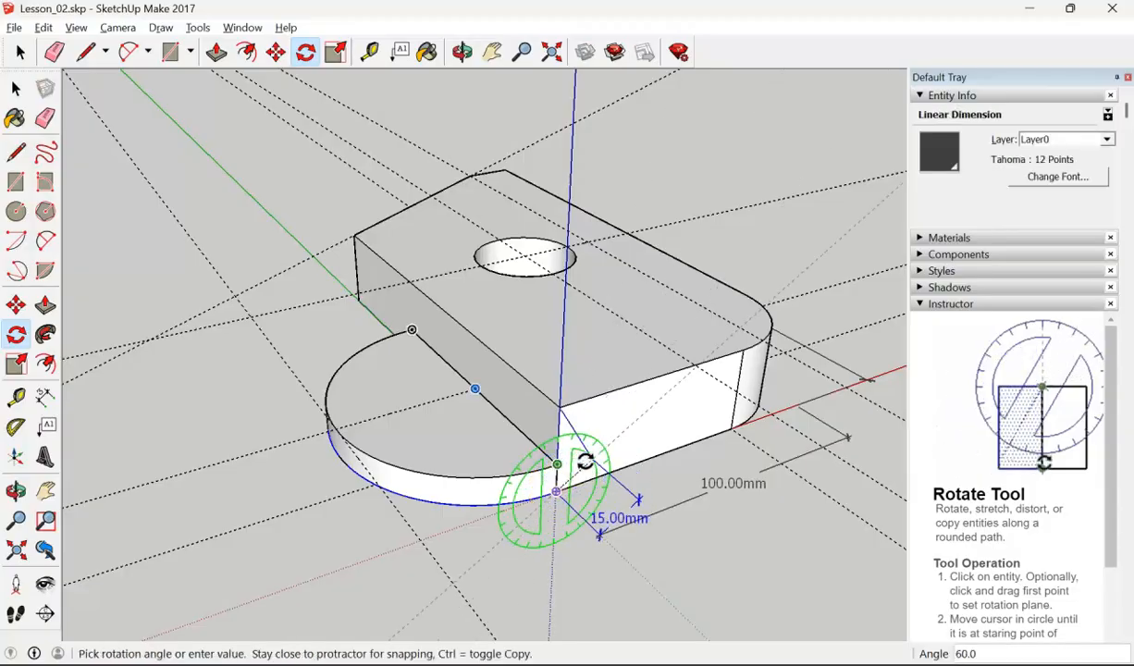
pyautogui.click(593, 446)
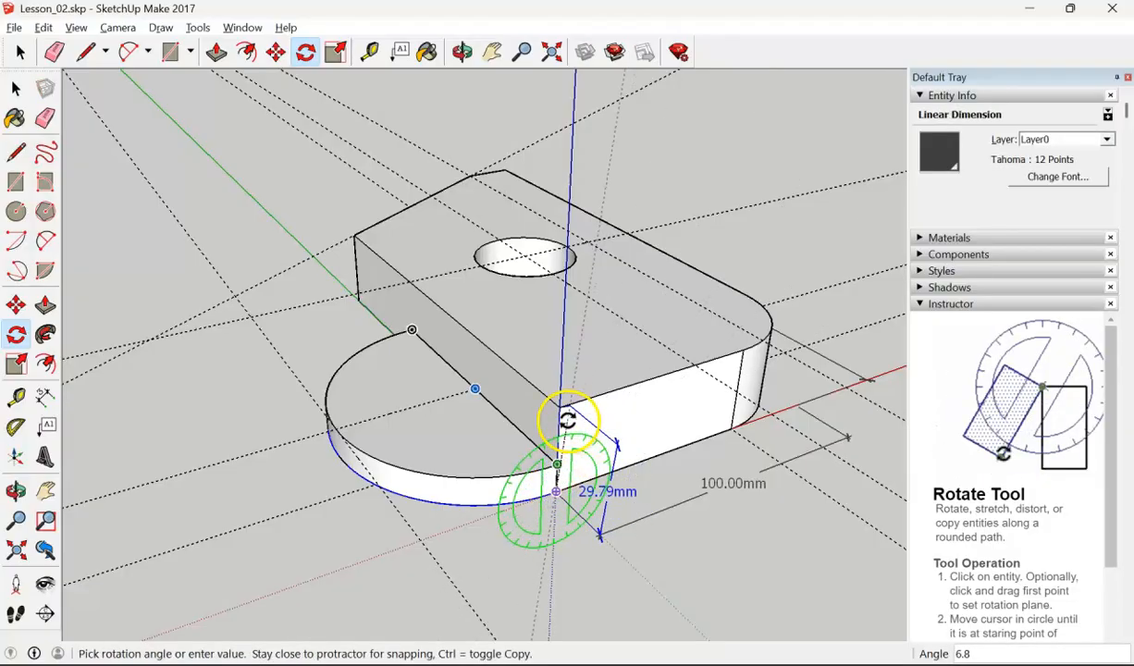
pyautogui.press('Escape')
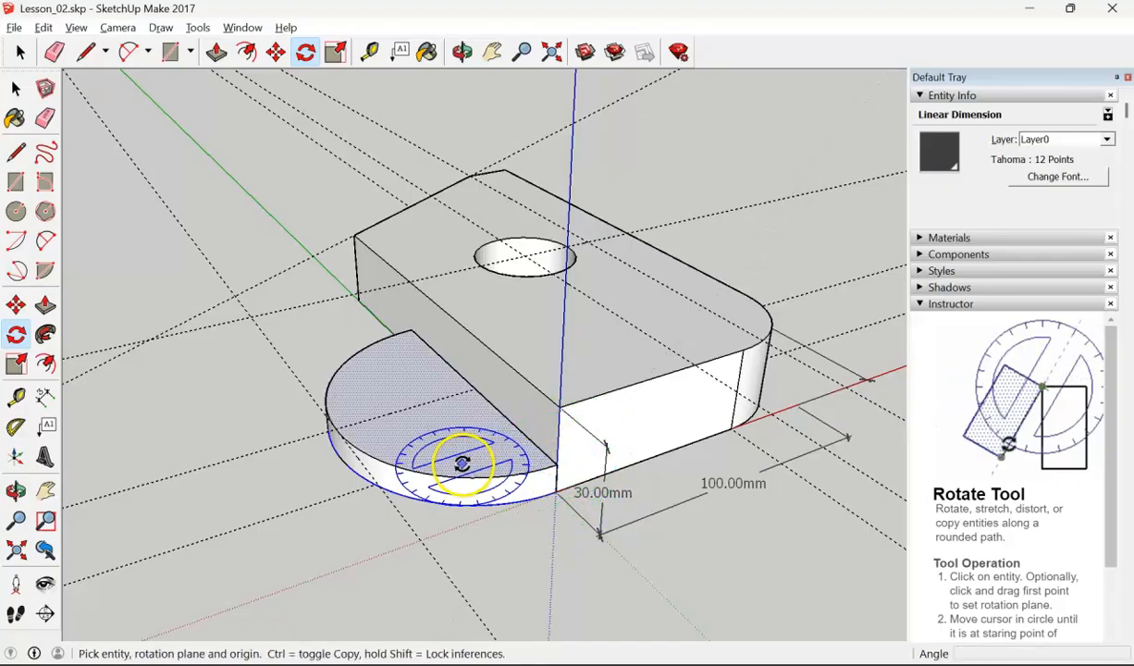
# Select all connected geometry of the half-circle block and make it a component with the default settings
pyautogui.press('space')
pyautogui.click(470, 459)
pyautogui.doubleClick(470, 458)
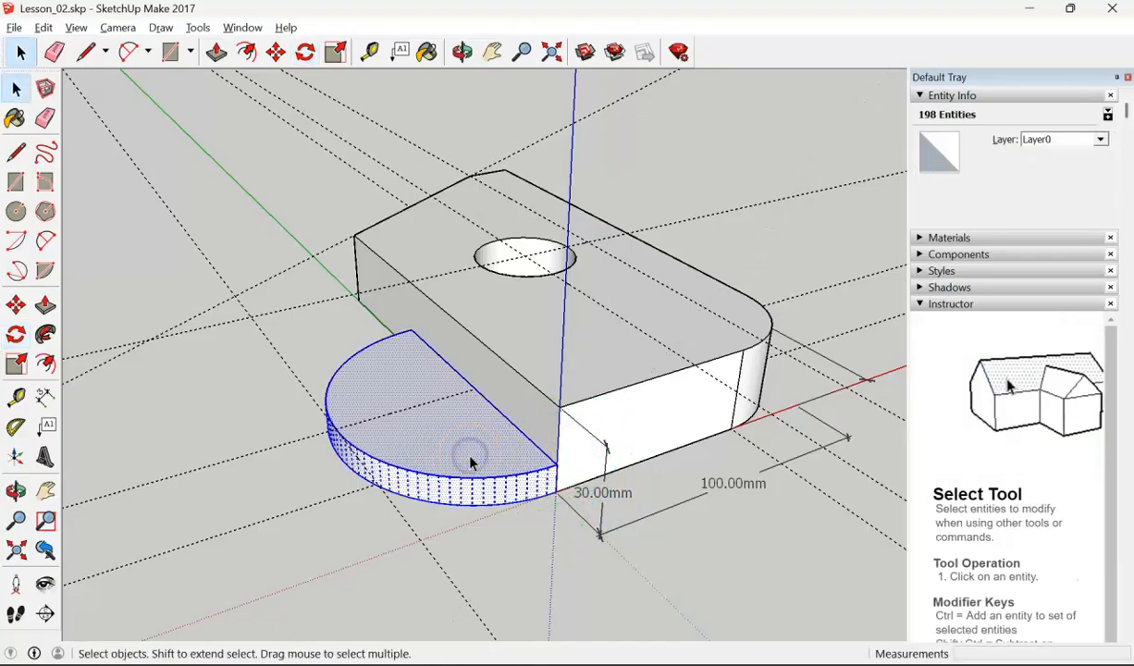
pyautogui.rightClick(469, 458)
pyautogui.click(557, 230)
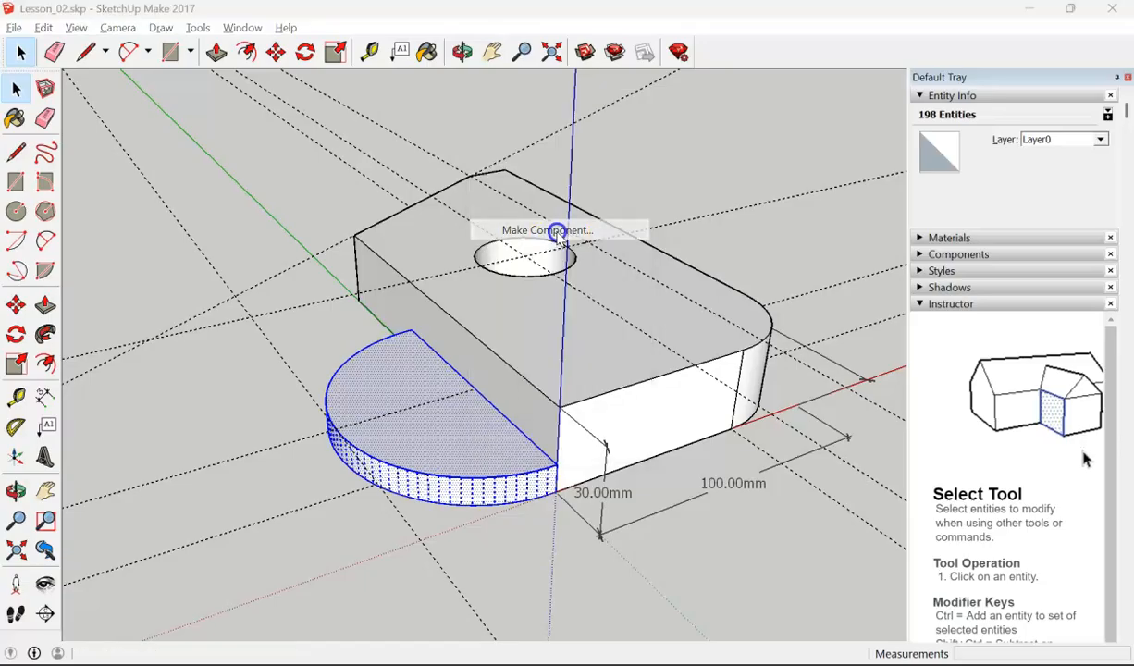
pyautogui.click(592, 461)
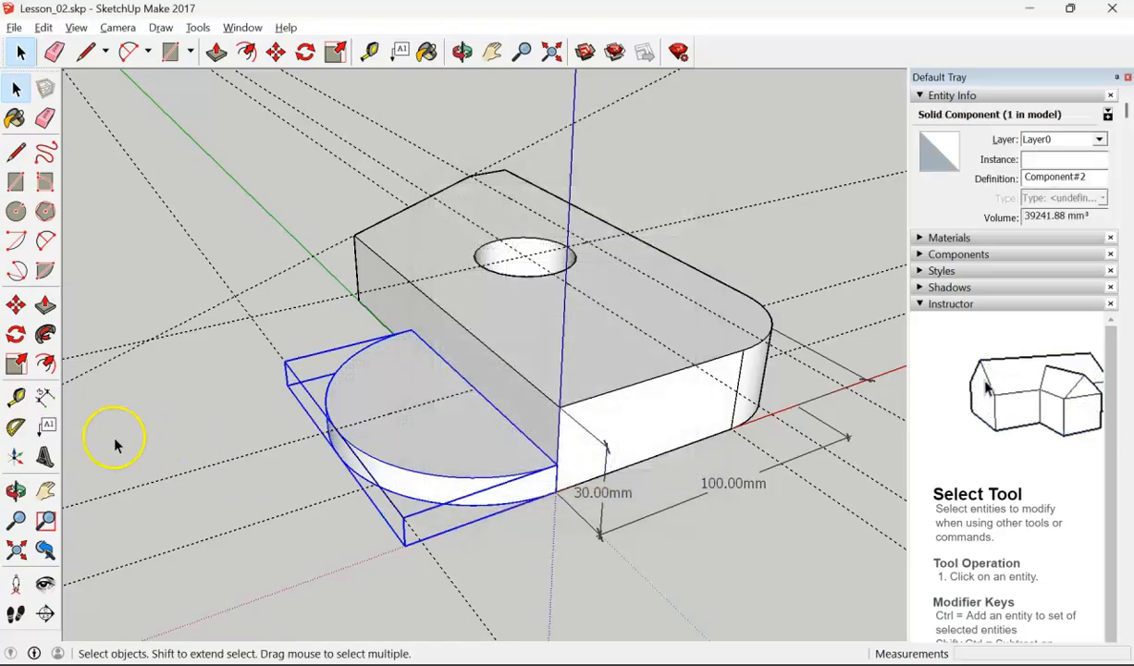
# Rotate the half-circle component 90° about its bottom corner at the origin so it stands upright along the plate's edge
pyautogui.click(16, 335)
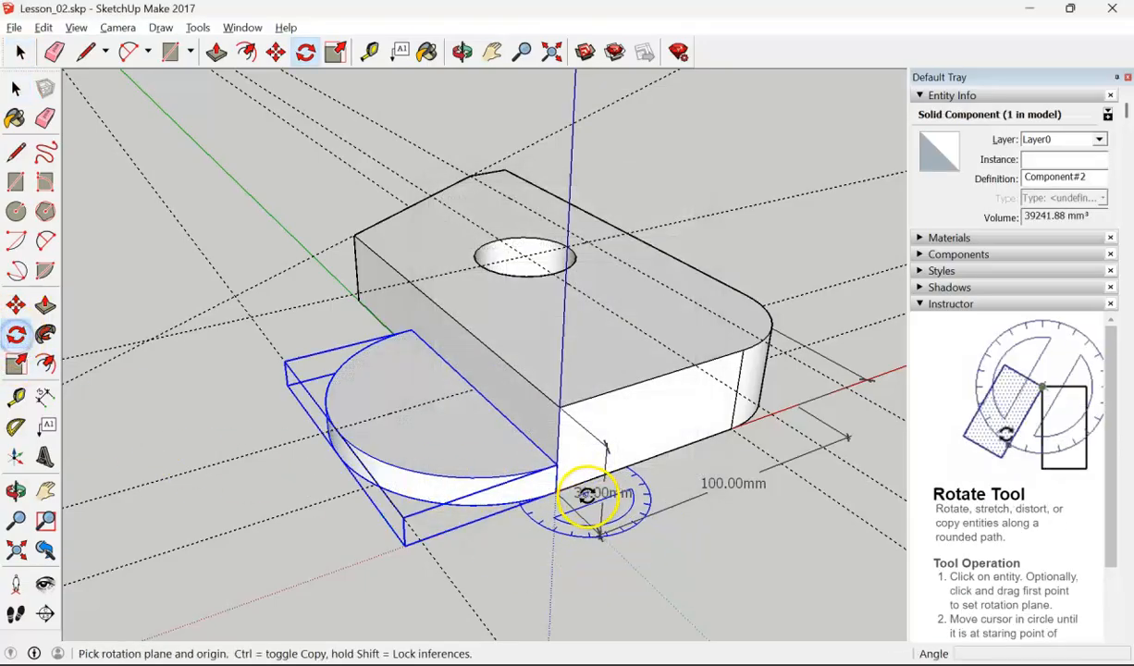
pyautogui.click(556, 490)
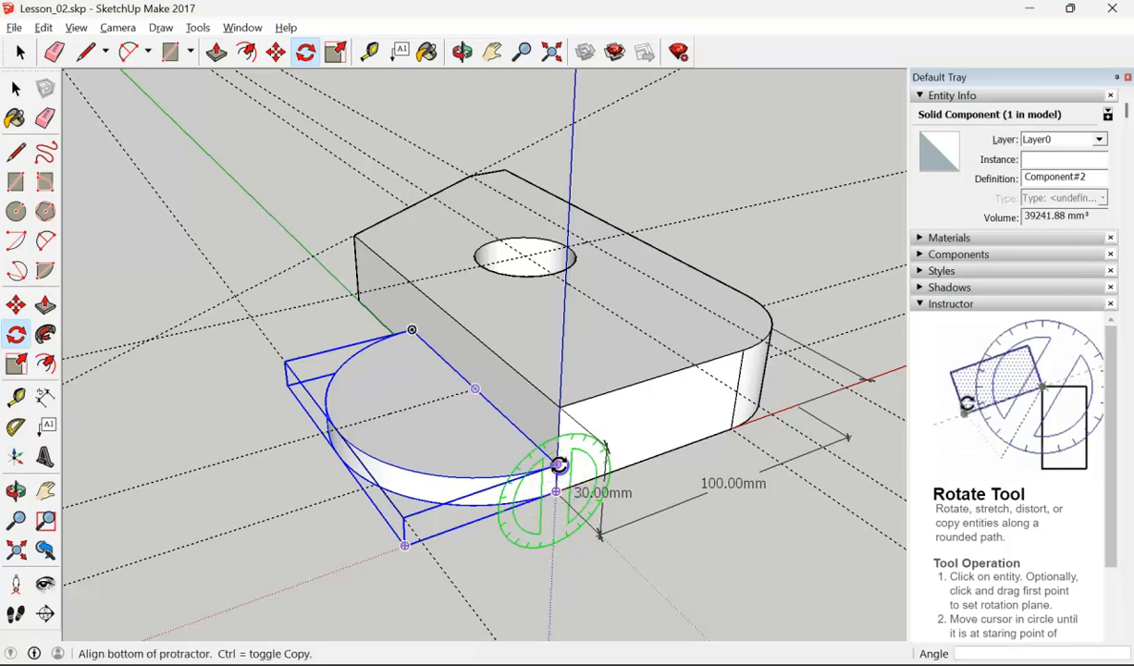
pyautogui.click(554, 472)
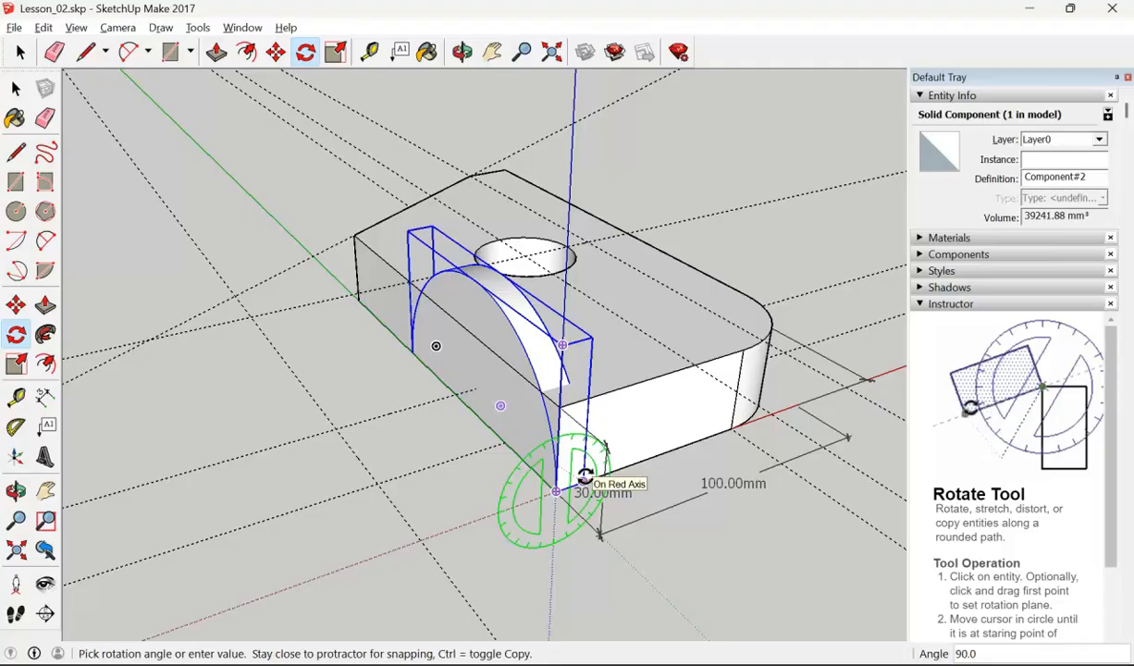
pyautogui.click(585, 476)
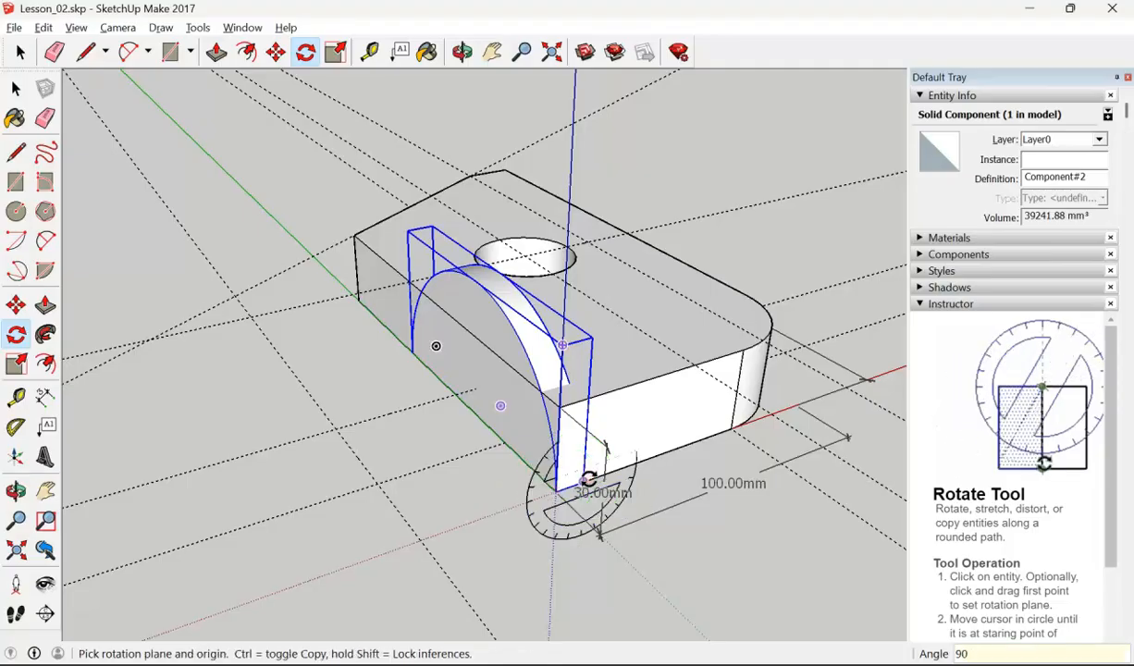
# Move the upright half-circle component 30 mm up along the blue axis from its corner at the origin onto the plate
pyautogui.click(17, 308)
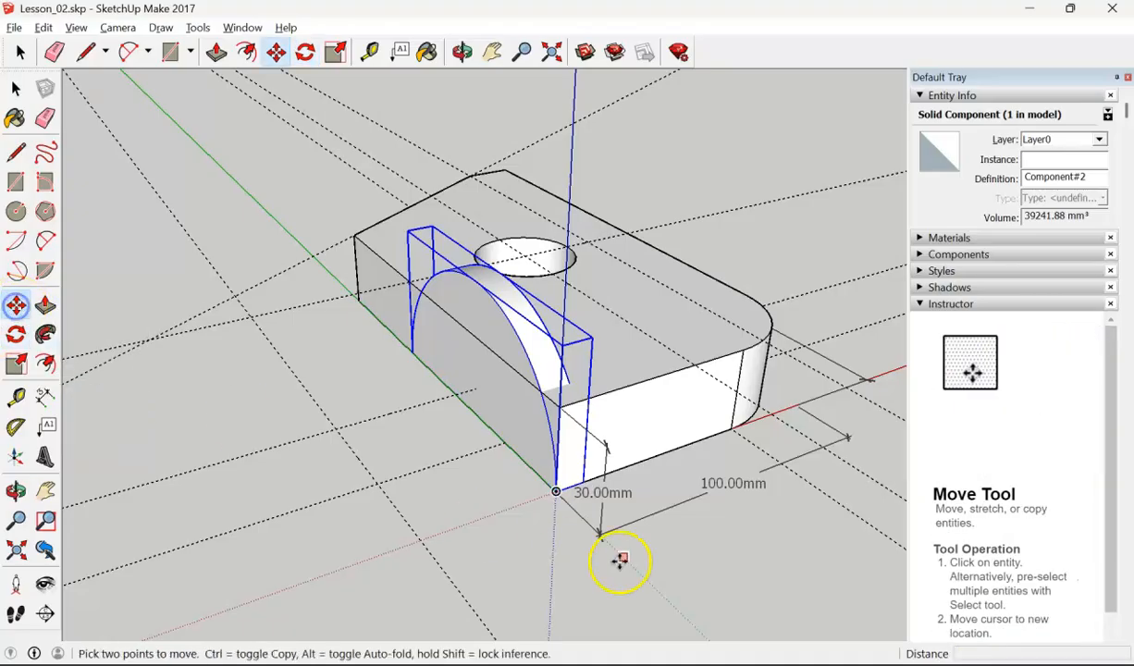
pyautogui.click(557, 493)
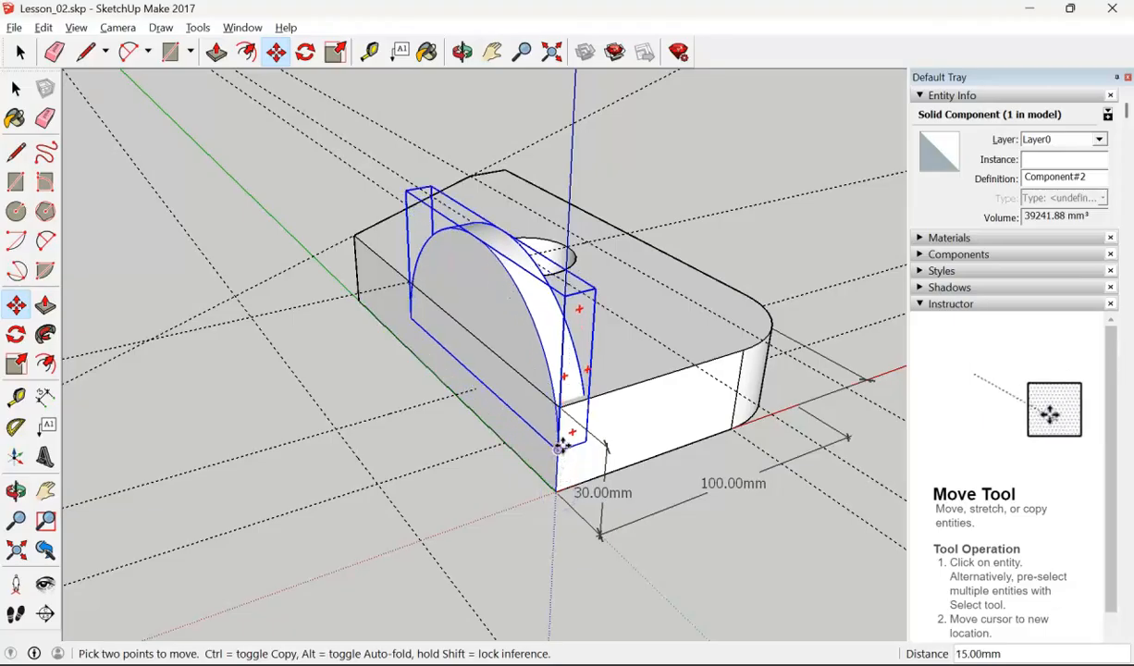
pyautogui.write('30')
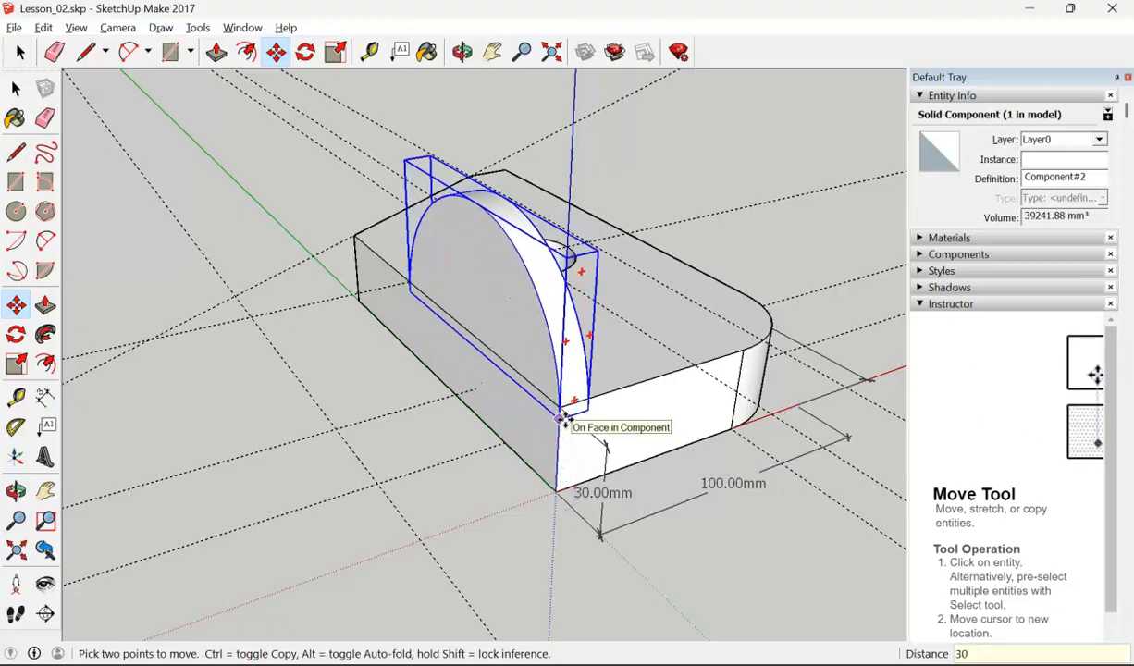
pyautogui.press('Return')
# Combine the half-circle and plate components into one component with the default settings, and save the file
pyautogui.moveTo(717, 488); pyautogui.dragTo(264, 474, button='middle')
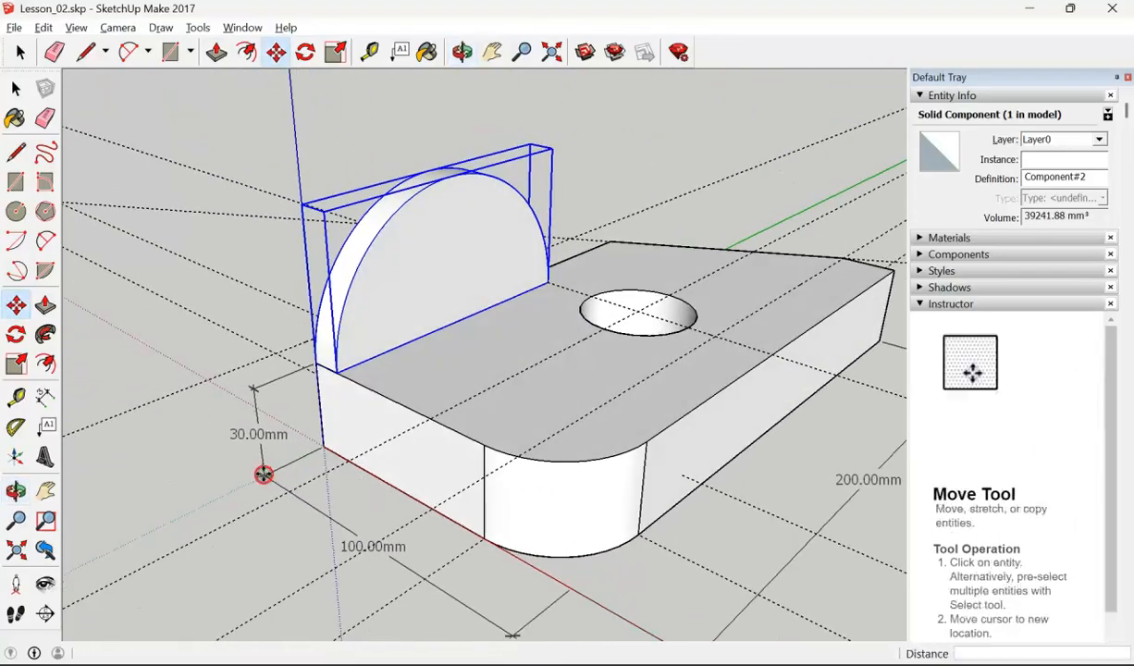
pyautogui.scroll(-1, 262, 437)
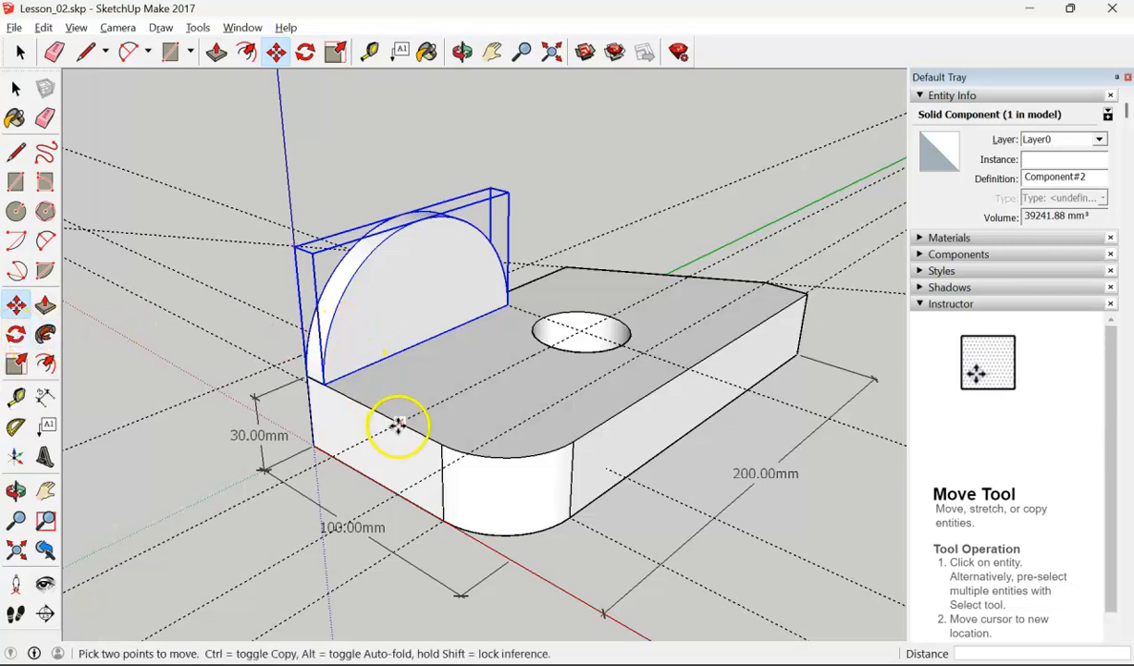
pyautogui.press('space')
pyautogui.click(480, 404)
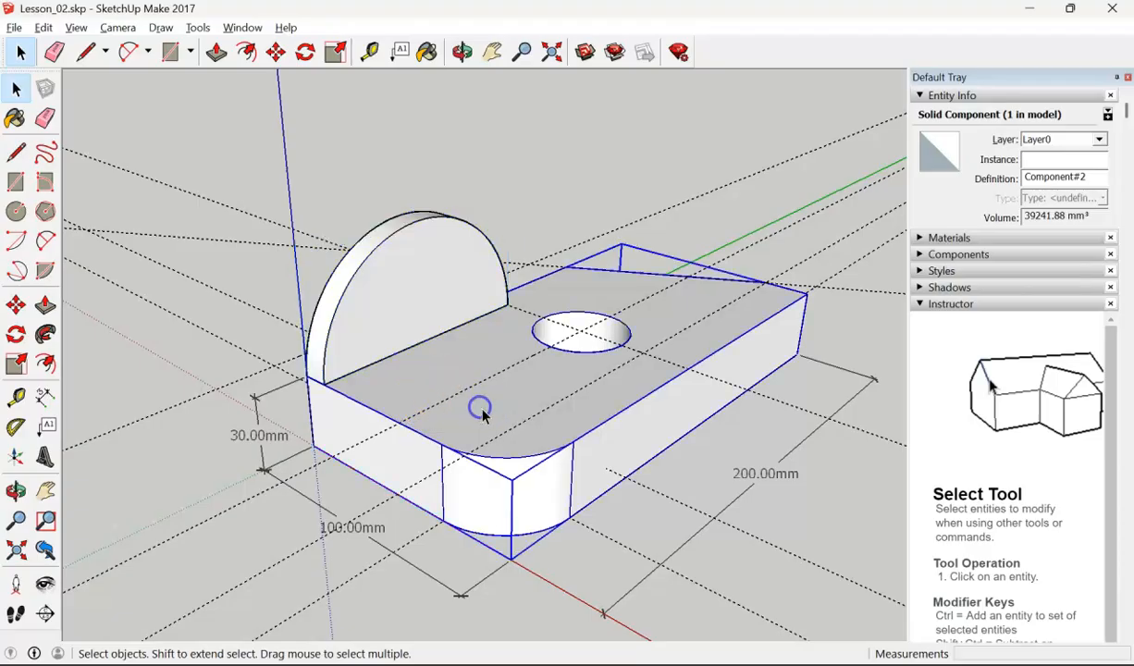
pyautogui.click(397, 321)
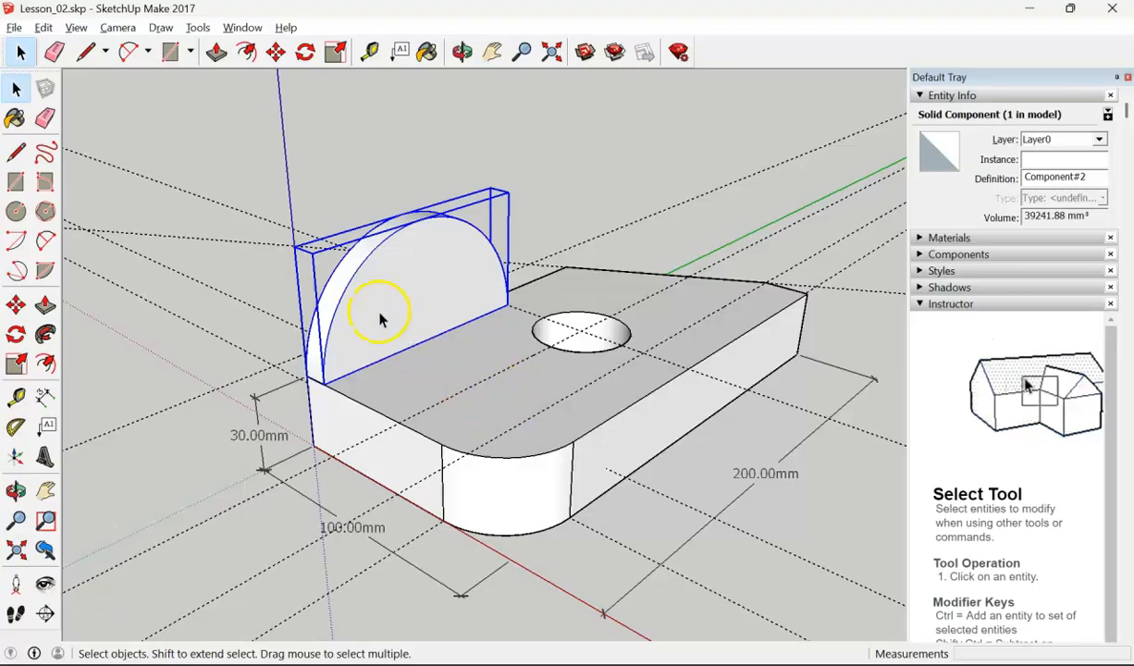
pyautogui.keyDown('ctrl'); pyautogui.click(487, 419); pyautogui.keyUp('ctrl')
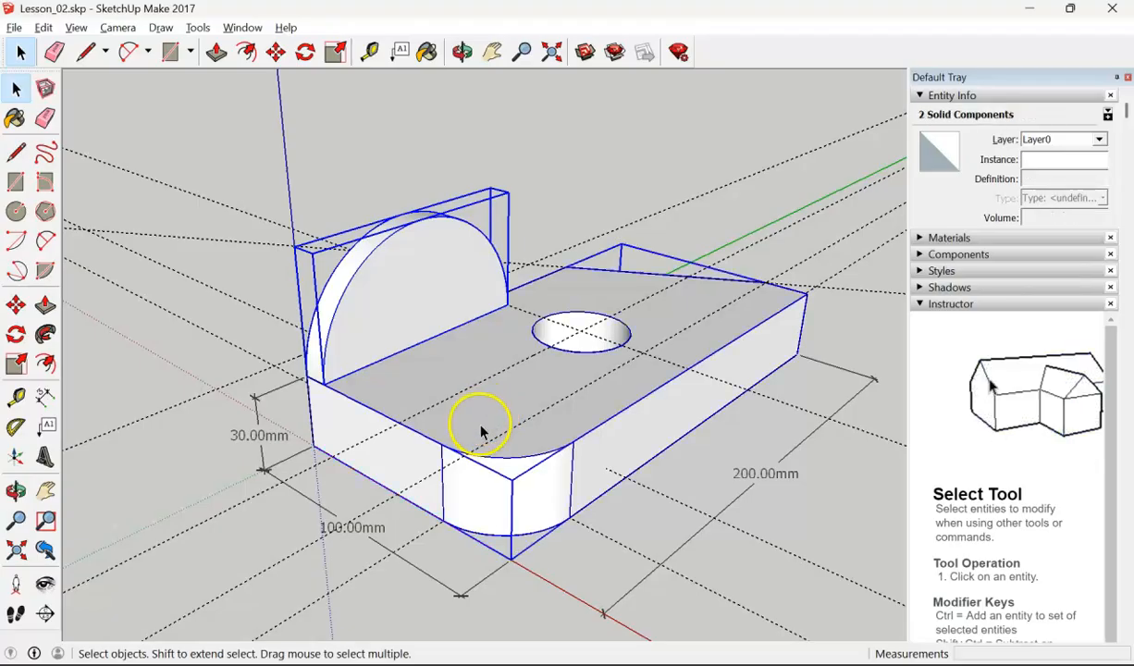
pyautogui.rightClick(443, 310)
pyautogui.click(518, 463)
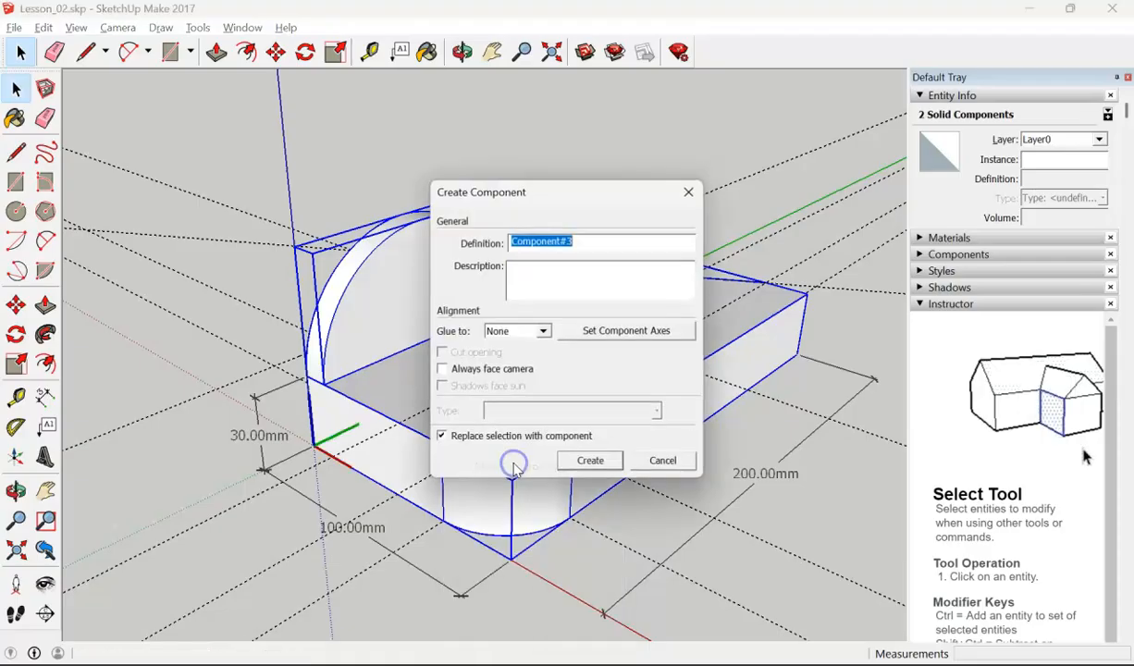
pyautogui.click(596, 461)
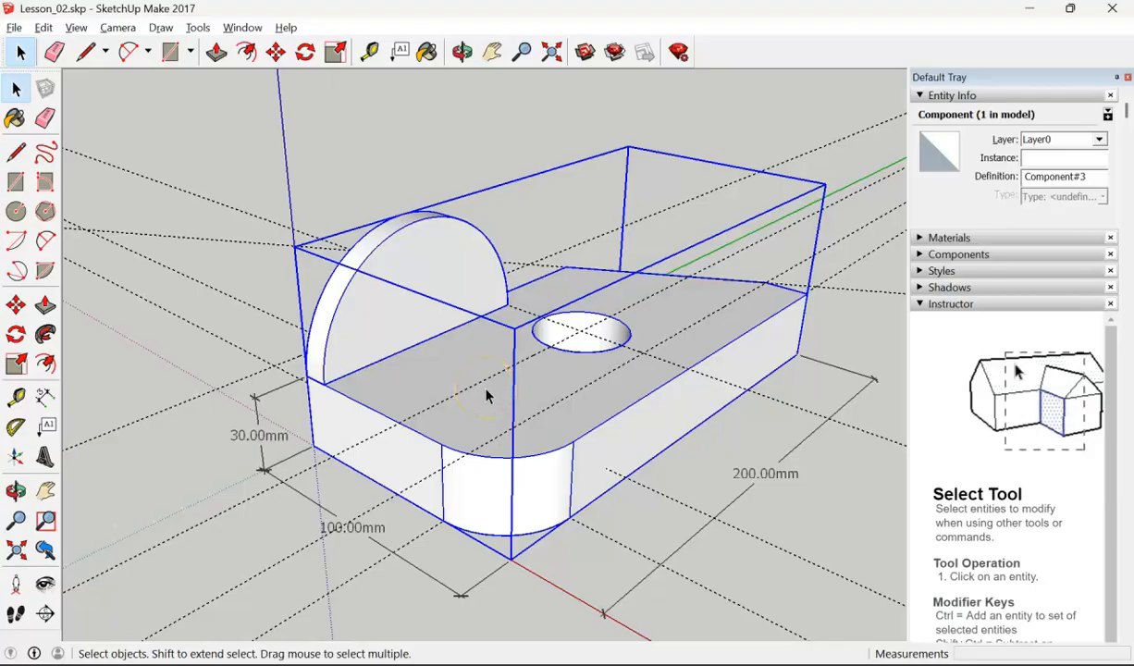
pyautogui.click(14, 27)
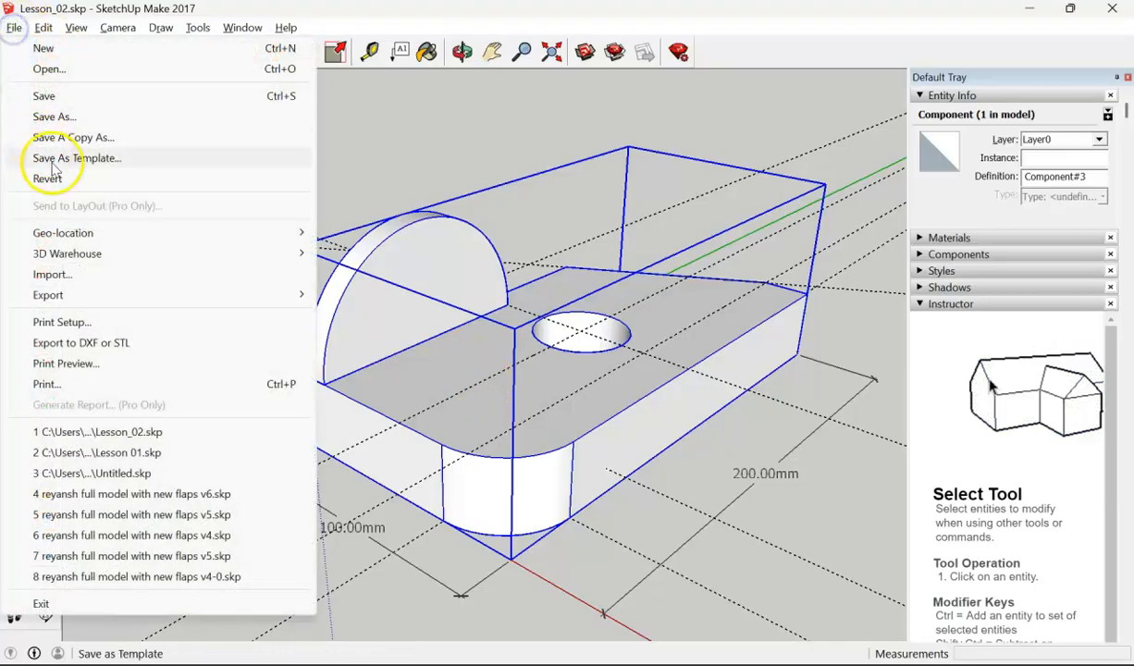
pyautogui.click(46, 96)
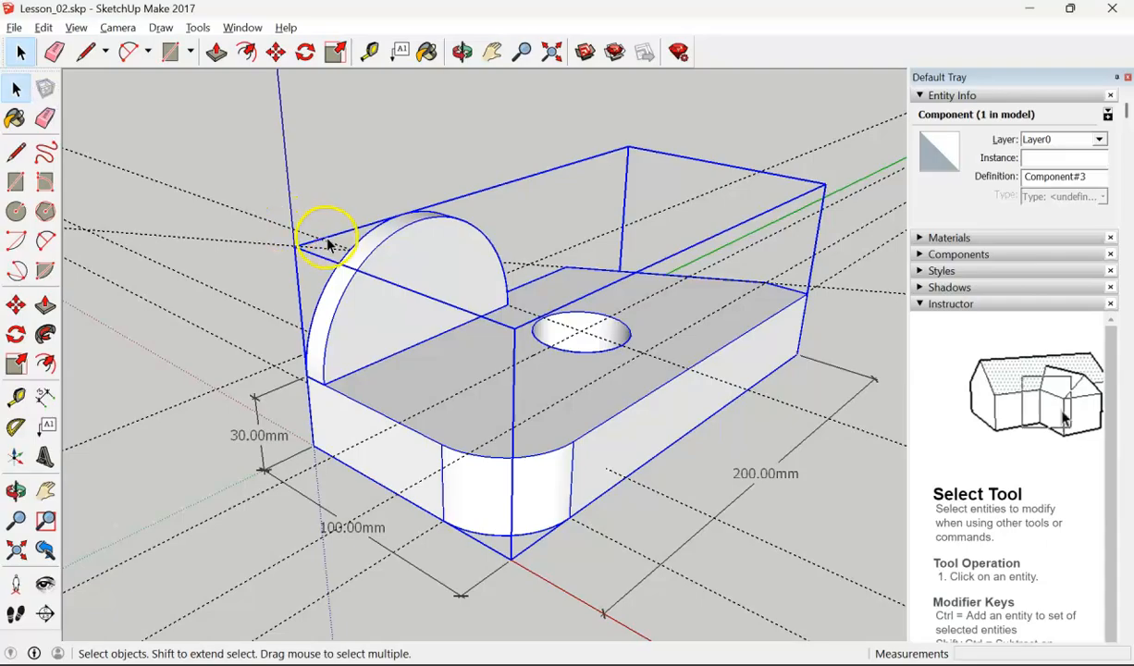